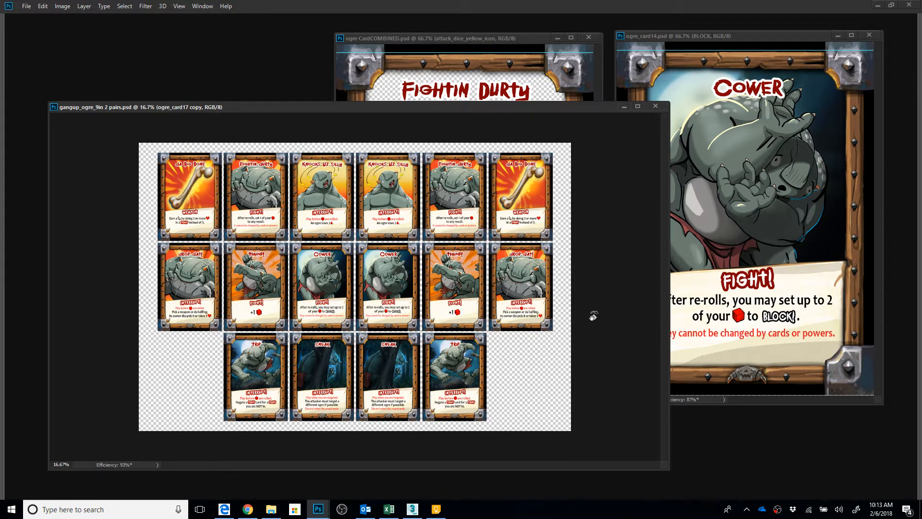
Enlarge the ogre card sheet to 25% and move its window higher to inspect the finished cards.
left_click(428, 299)
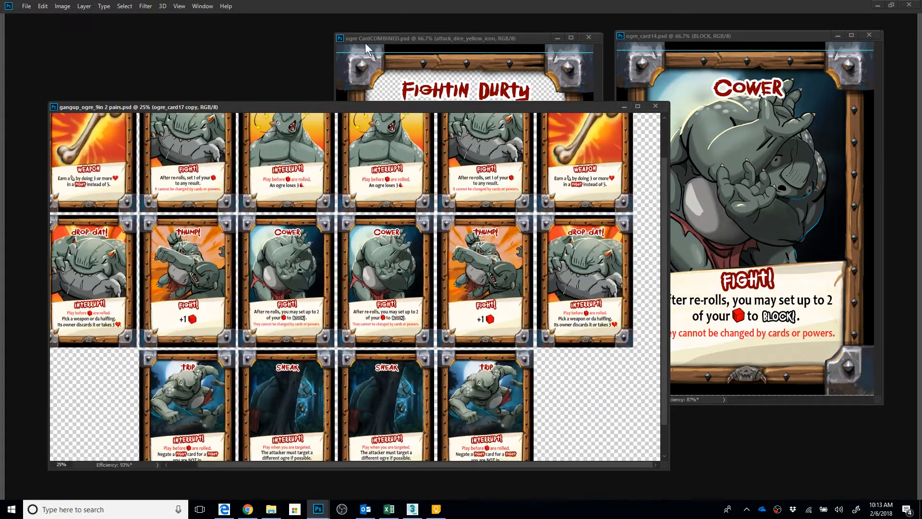
left_click_drag(257, 101, 257, 50)
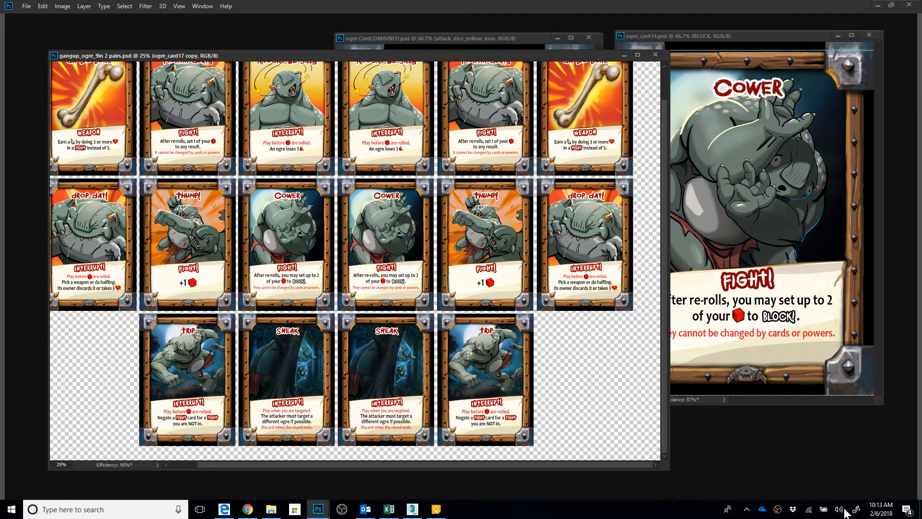
Switch to the ogreCards workbook in Excel and review the name, GameplayShort, Power Ranking and Why? columns on the edit this sheet.
left_click(396, 511)
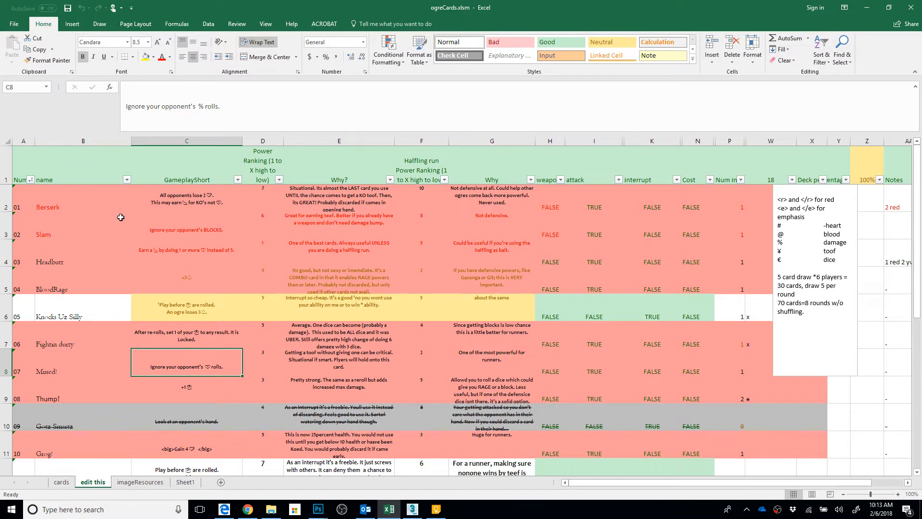
left_click(181, 211)
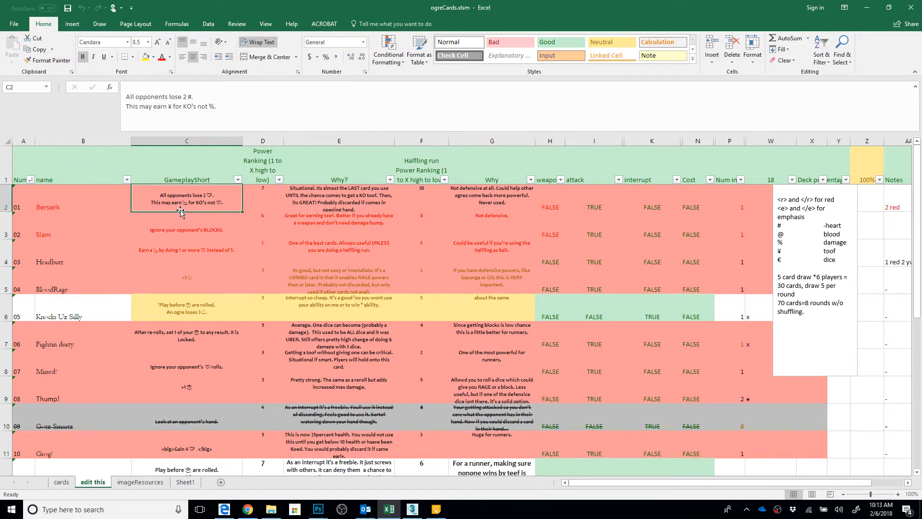
left_click(260, 191)
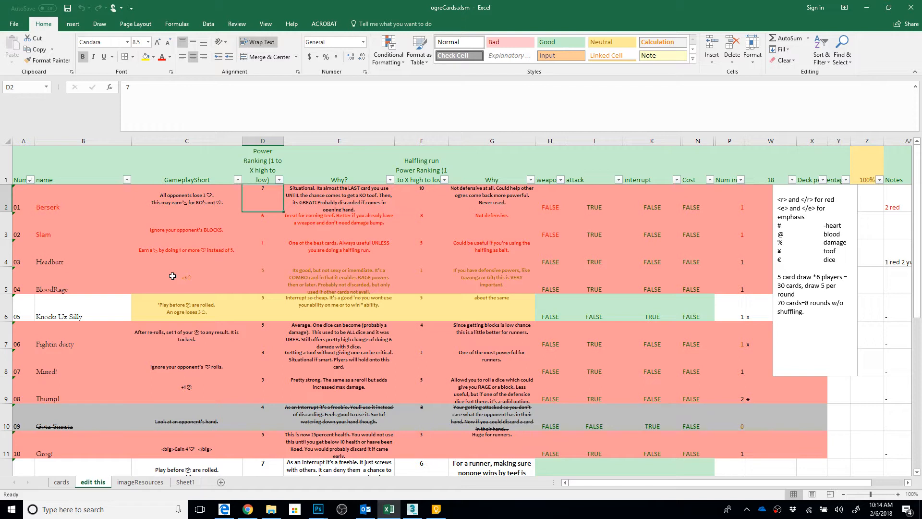
left_click(65, 204)
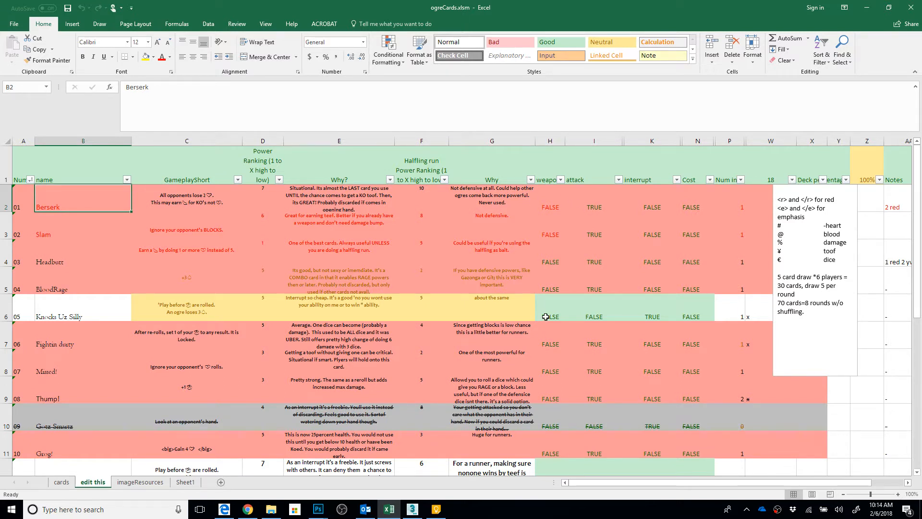
left_click(387, 286)
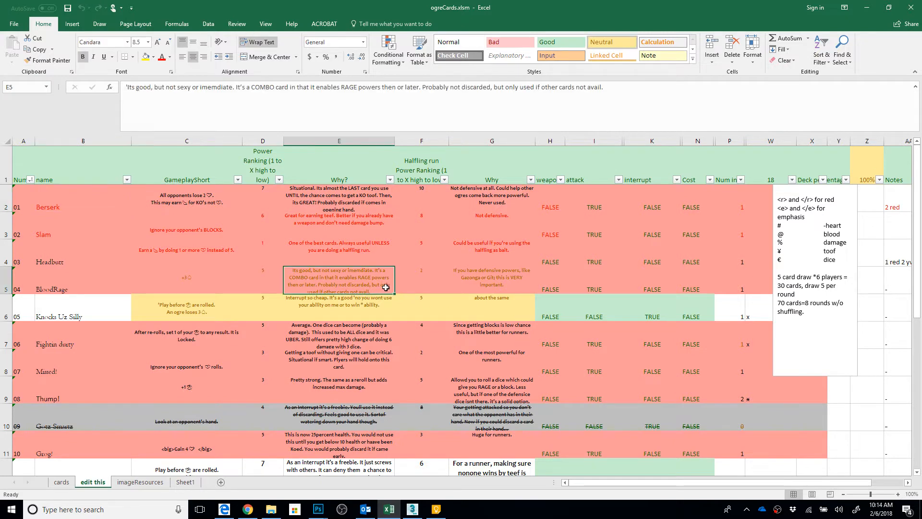
scroll(379, 293, "down", 1)
scroll(158, 324, "down", 1)
scroll(173, 326, "up", 2)
left_click(337, 141)
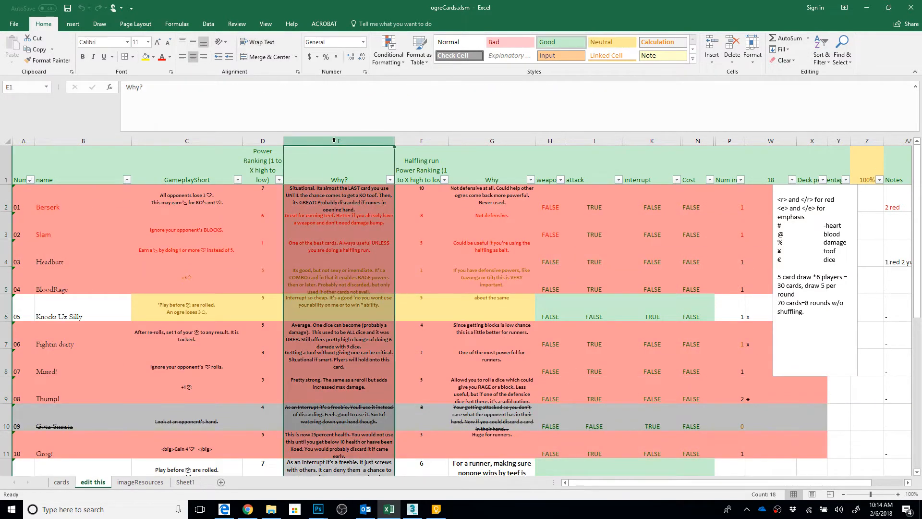
On the cards sheet, inspect the code of the Save_Current_WorkSheet_As_CSV macro assigned to the SaveCurrentSheettoCSV button, and close the code editor.
left_click(67, 482)
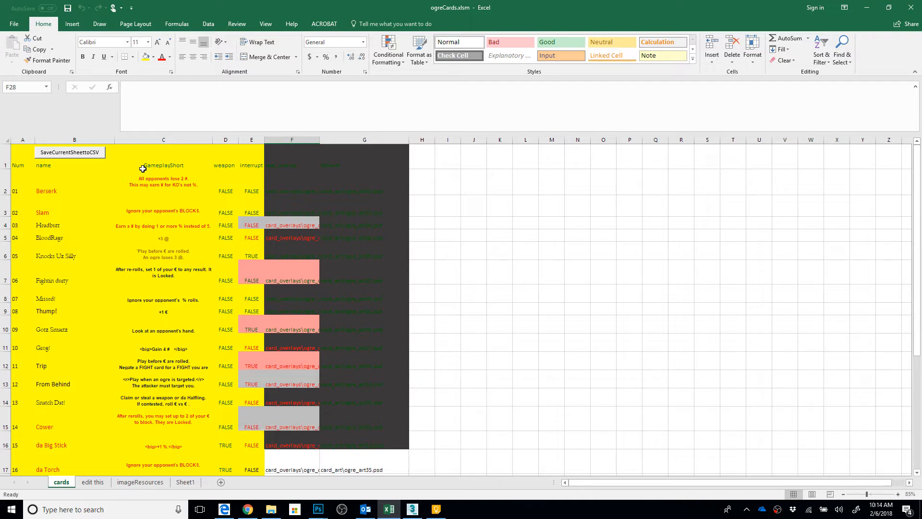
right_click(67, 157)
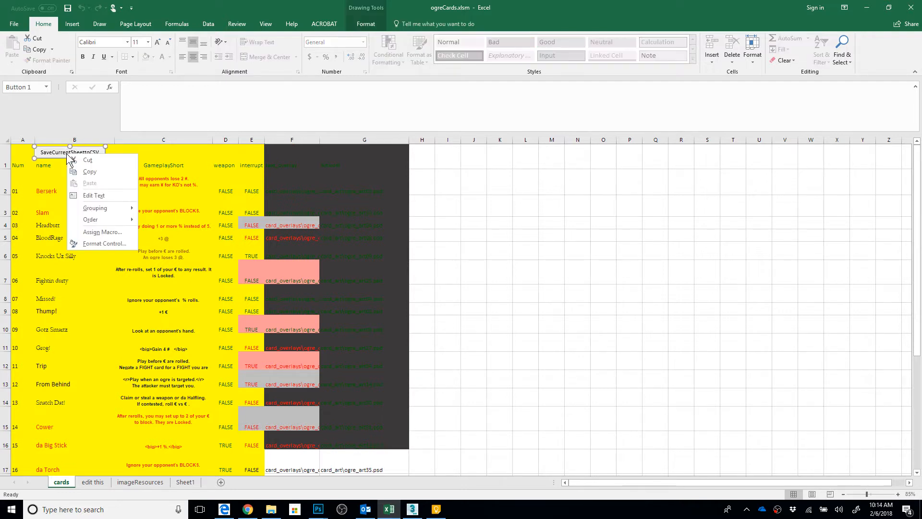
left_click(101, 232)
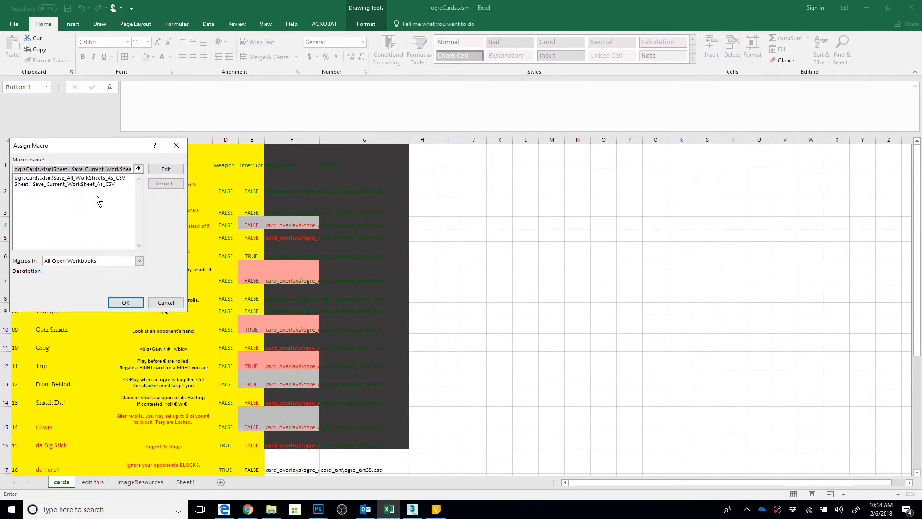
left_click(83, 184)
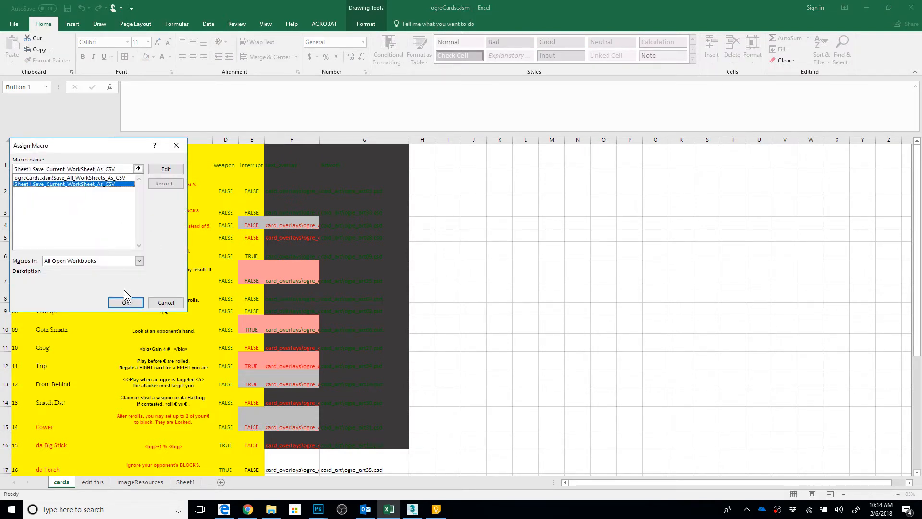
left_click(167, 170)
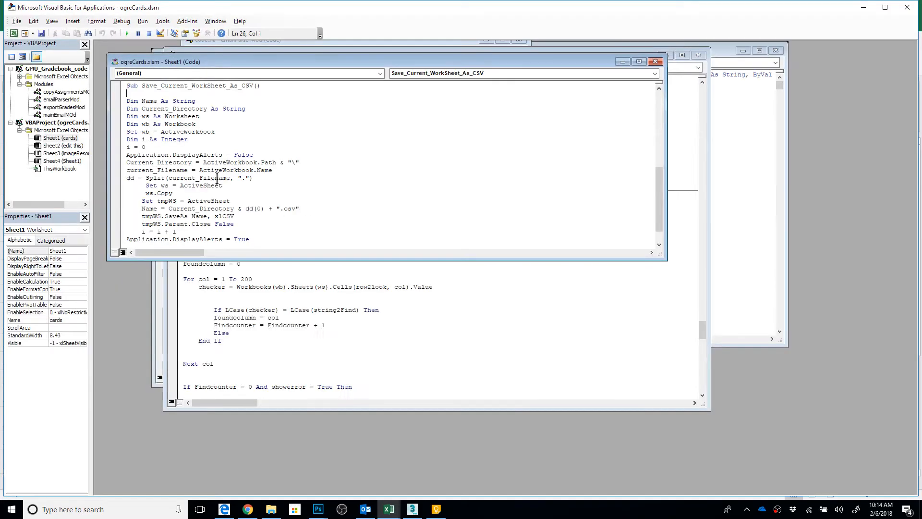
left_click_drag(231, 260, 250, 480)
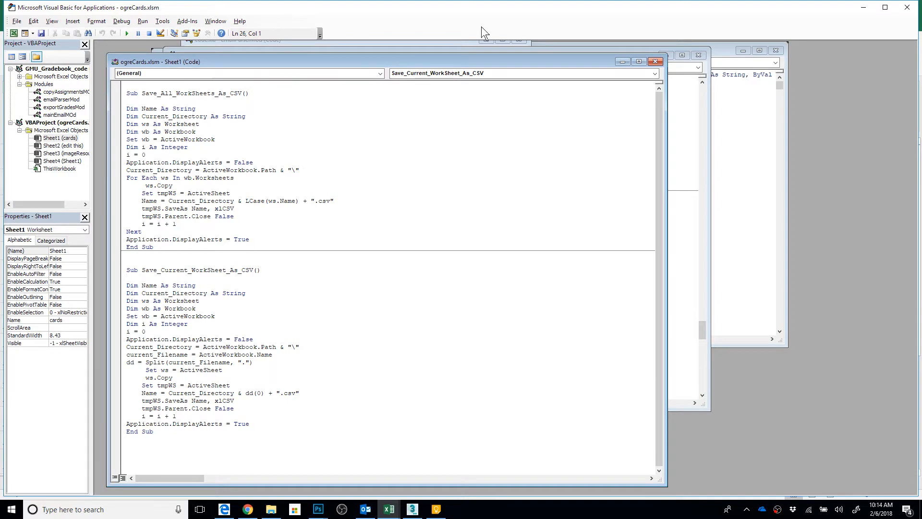
left_click(907, 9)
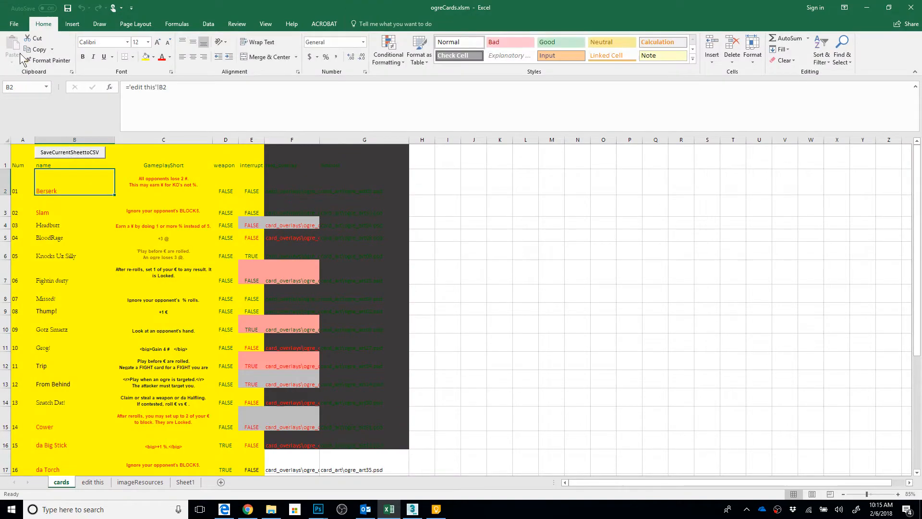
left_click(14, 24)
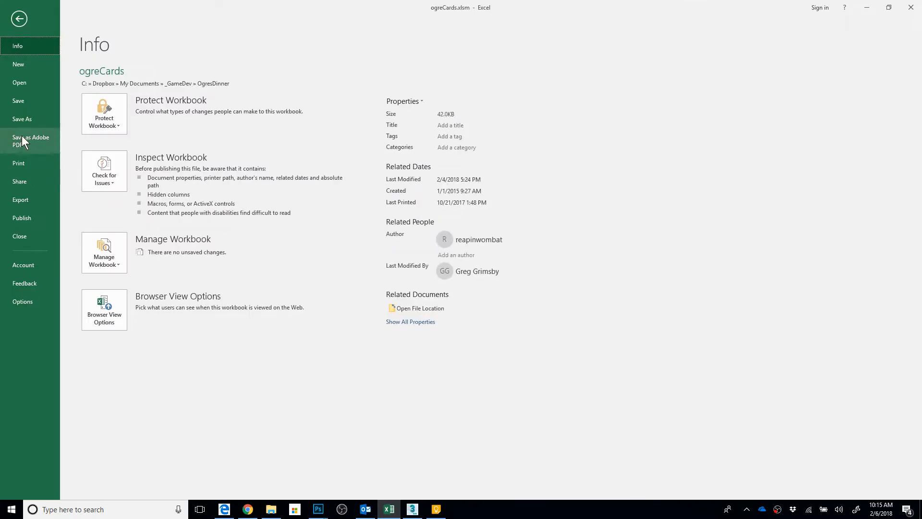
key("Escape")
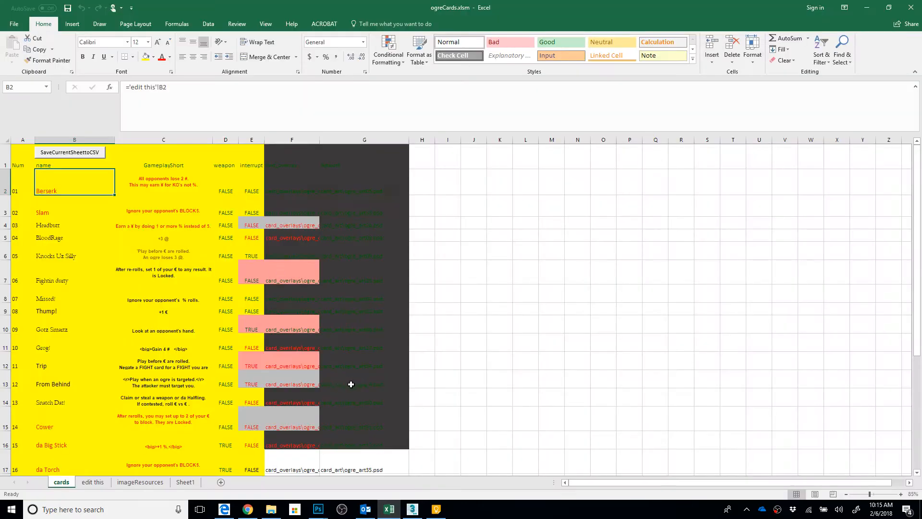
left_click(507, 288)
scroll(445, 264, "down", 1)
scroll(160, 213, "up", 1)
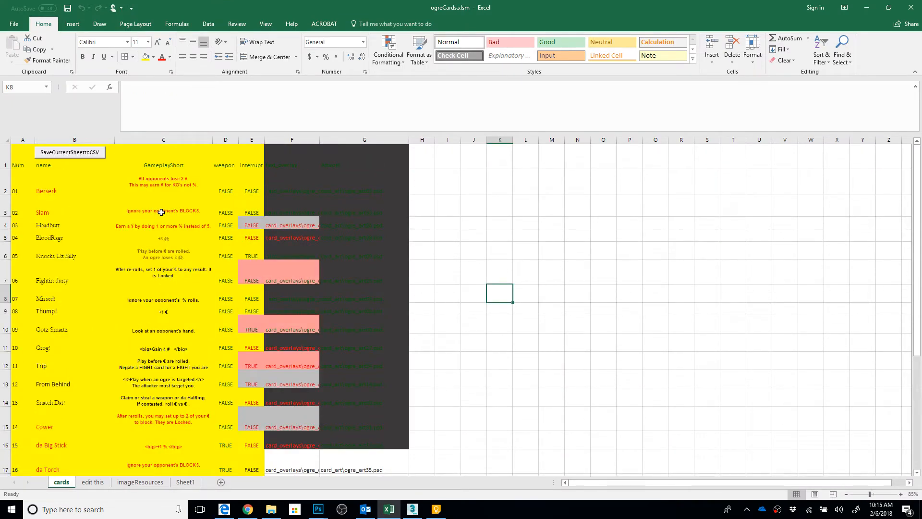
Switch to the gangup_ogre_9in 2 pairs sheet in Photoshop, undo its last rotation and minimize its window.
left_click(319, 509)
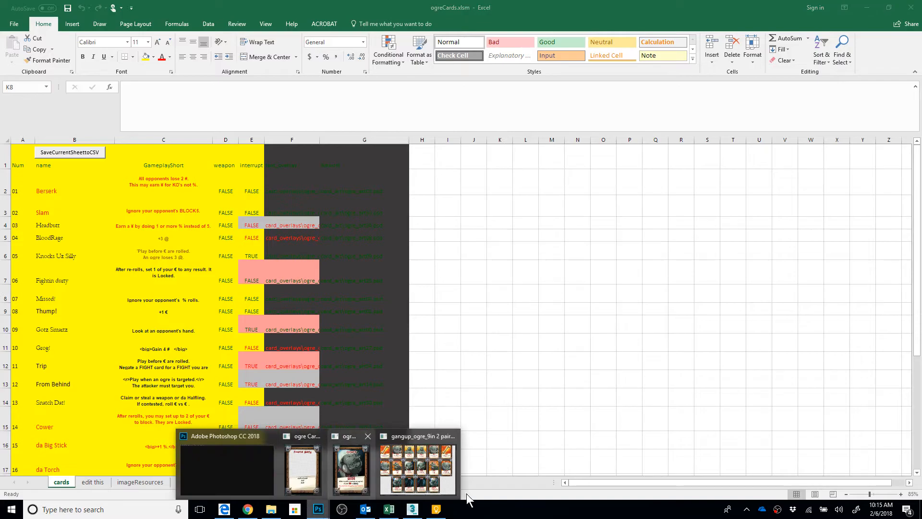
left_click(406, 486)
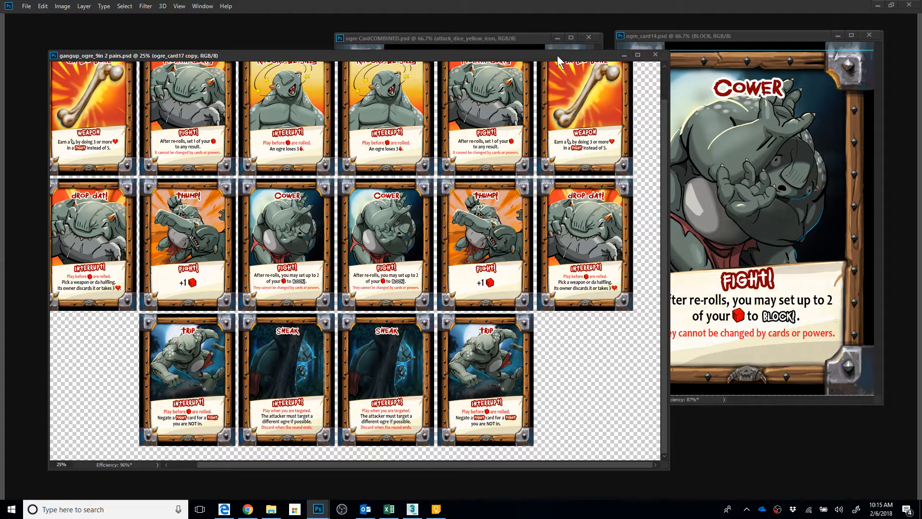
left_click_drag(557, 55, 538, 57)
key("ctrl+z")
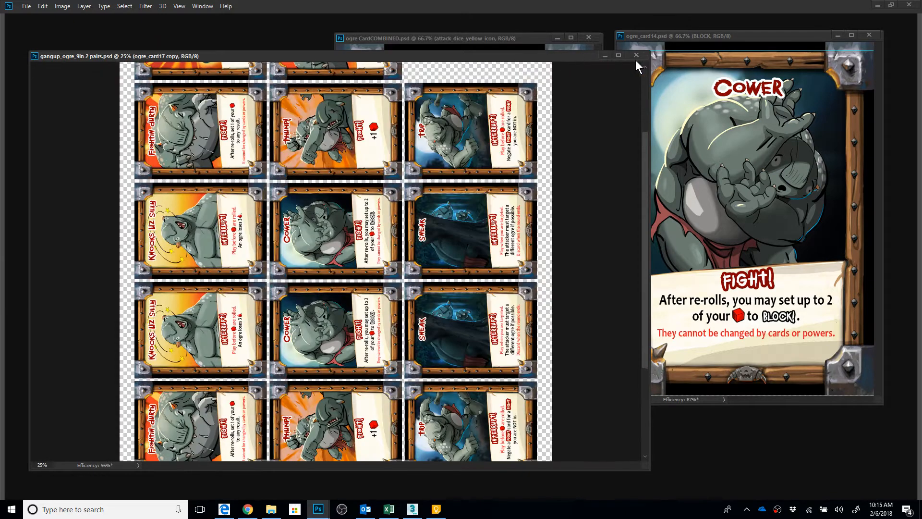
left_click(606, 55)
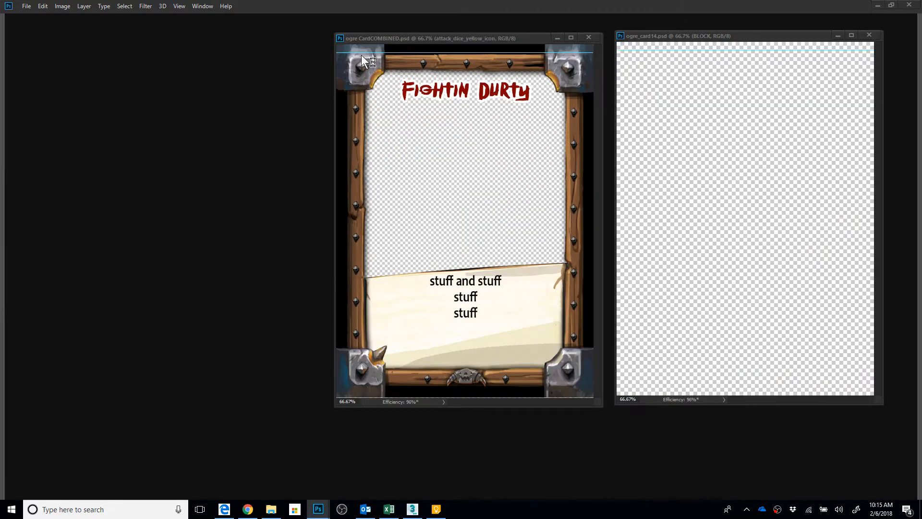
Arrange the ogre CardCOMBINED template and the ogre_card14 document side by side and bring back the hidden panels.
left_click_drag(392, 39, 190, 41)
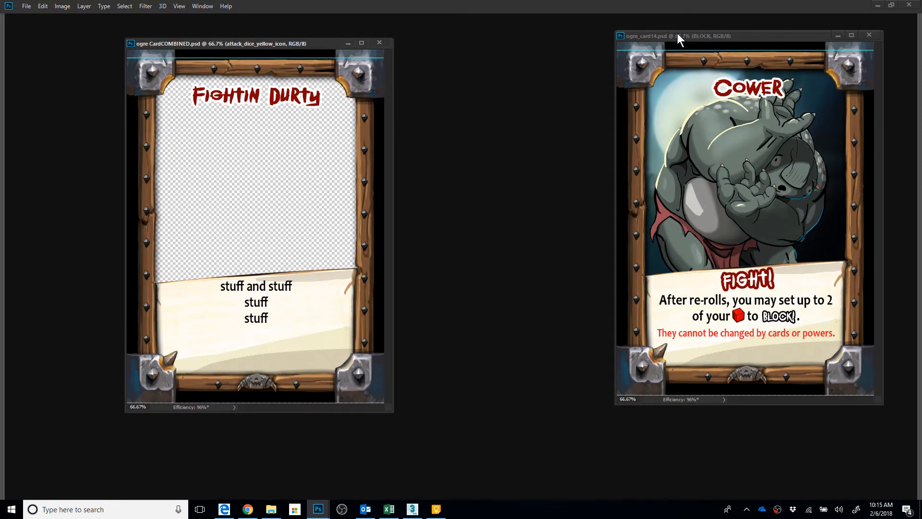
left_click_drag(679, 38, 469, 43)
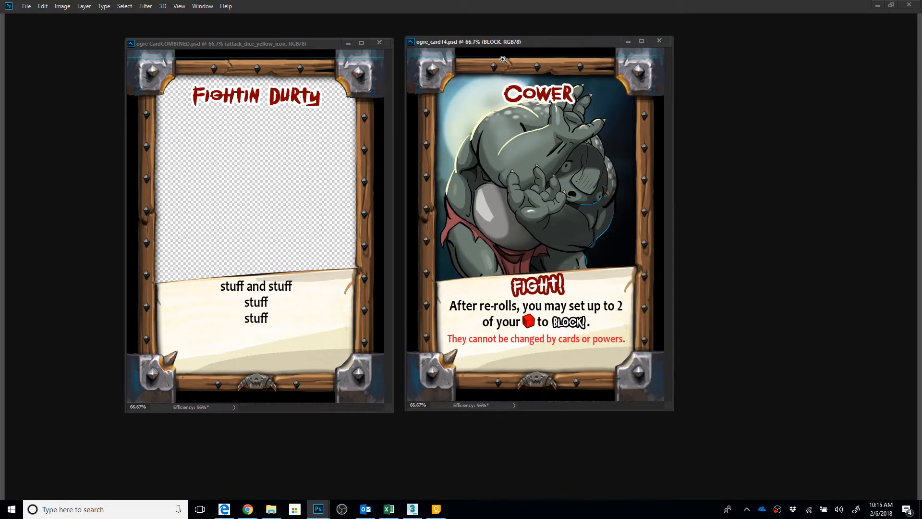
key("Tab")
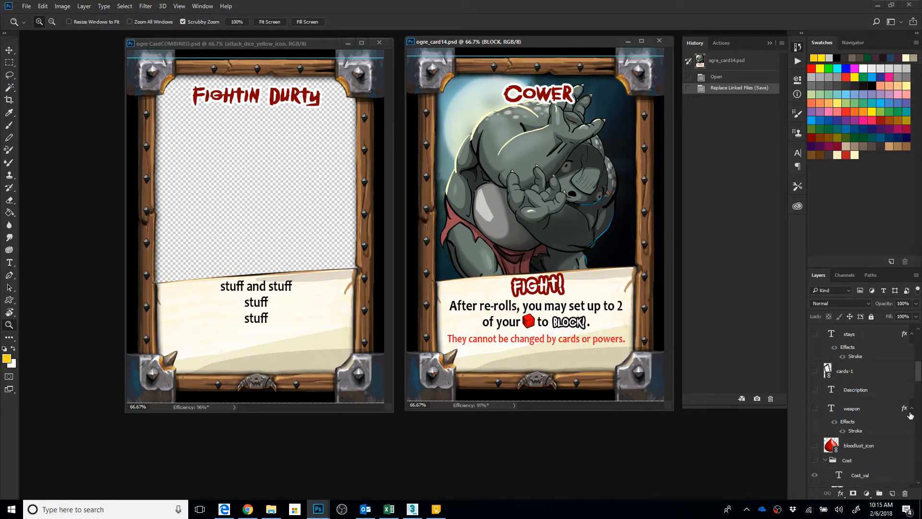
Examine the layer stack of ogre_card14 down to the Artwork layer, checking the visibility of the attack text layer.
left_click_drag(918, 377, 921, 419)
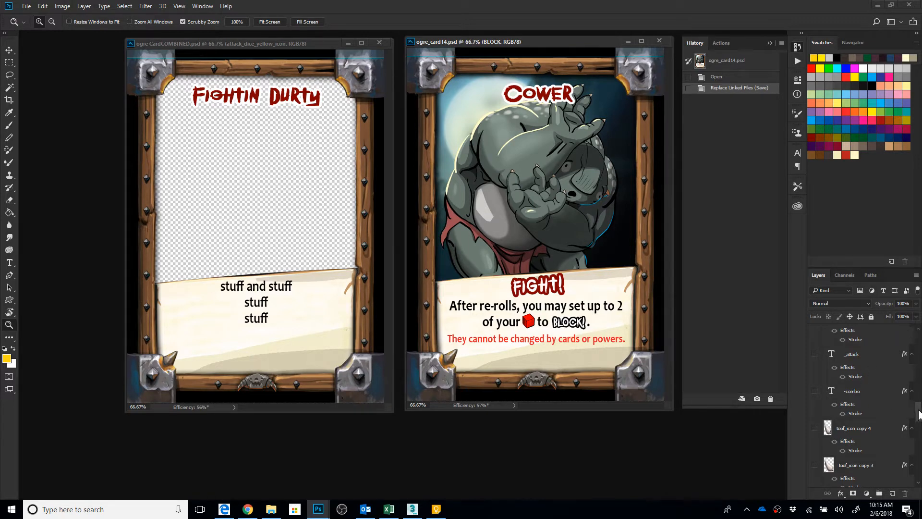
left_click_drag(920, 414, 920, 341)
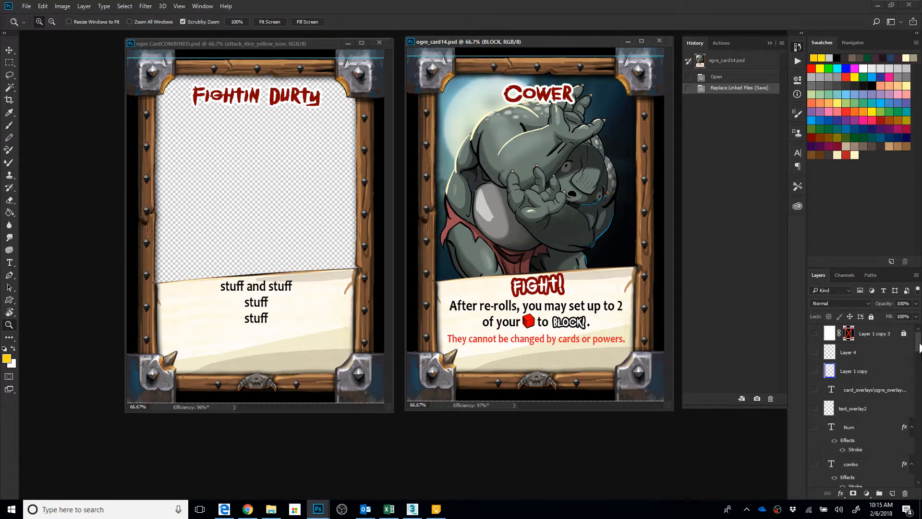
scroll(919, 364, "down", 2)
scroll(919, 363, "down", 3)
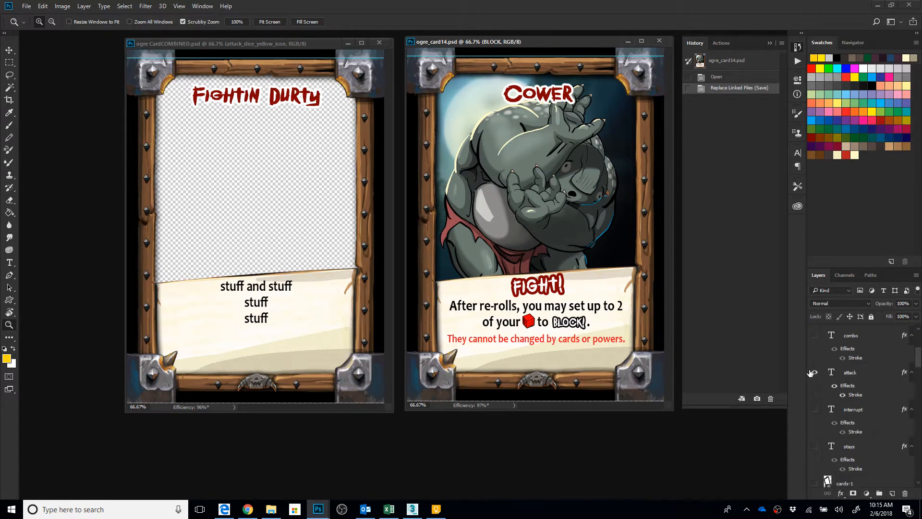
left_click(814, 373)
scroll(920, 363, "down", 4)
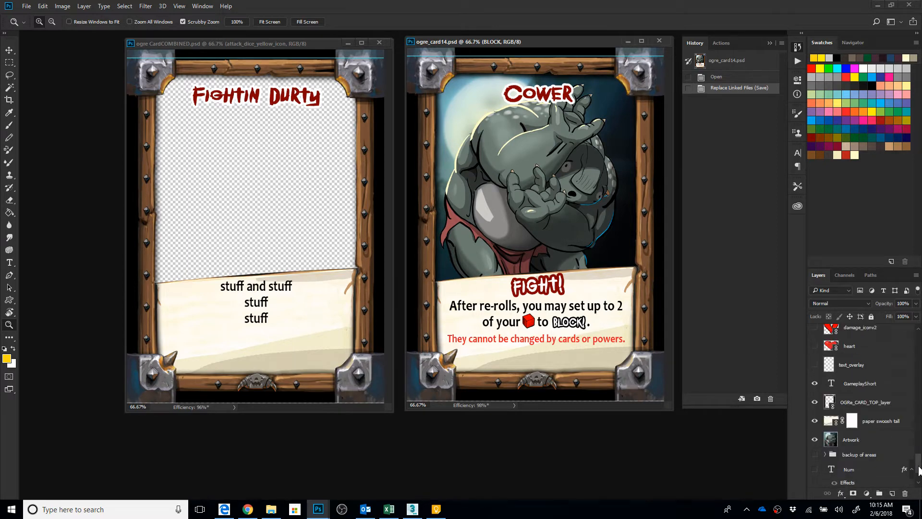
Activate the ogre CardCOMBINED template and open its Fightin Durty title text for editing with the Type tool.
left_click(312, 40)
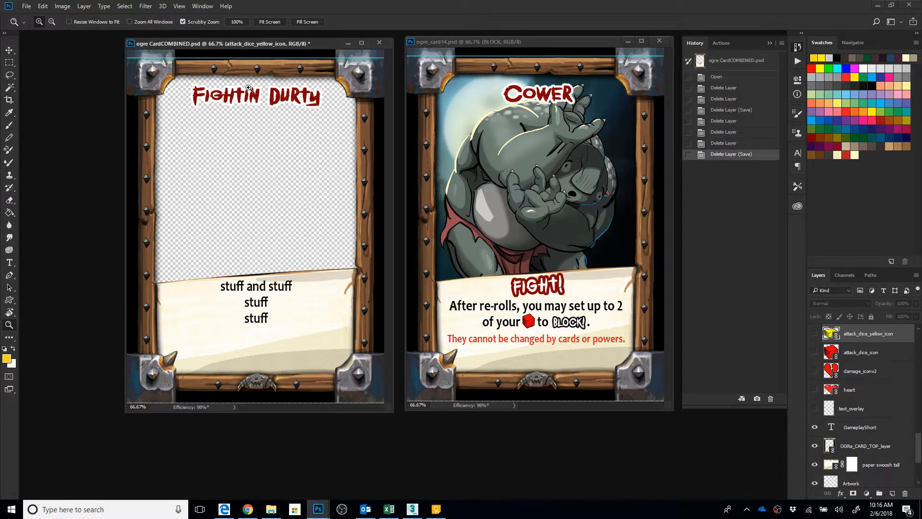
key("t")
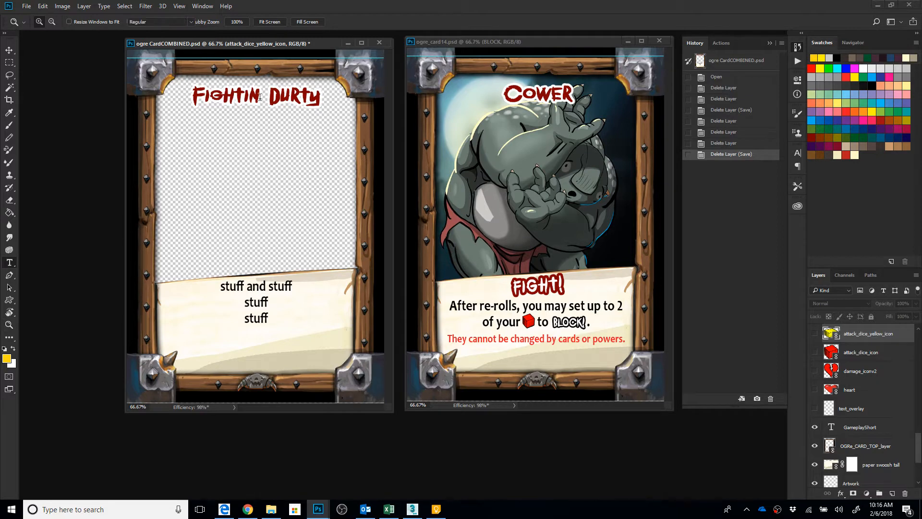
left_click(257, 96)
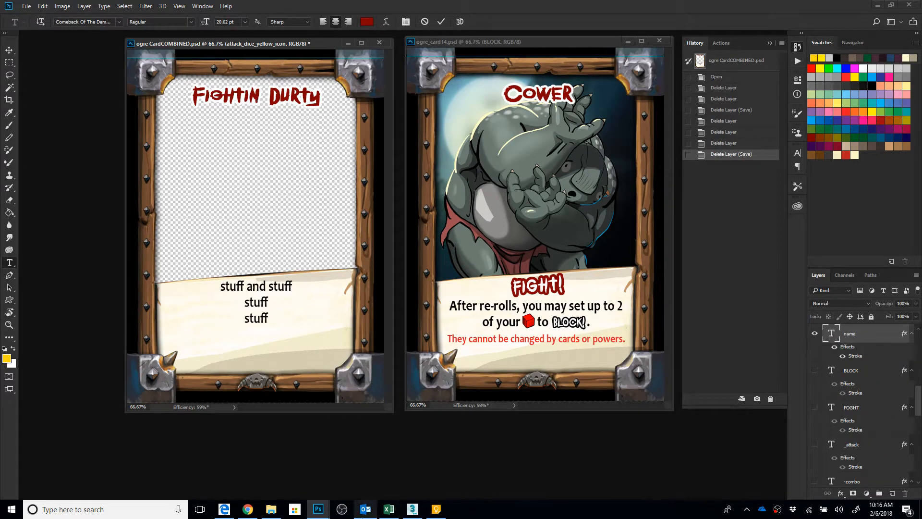
Switch to Excel to check the name column header on the cards sheet, and return to the Photoshop template.
left_click(389, 509)
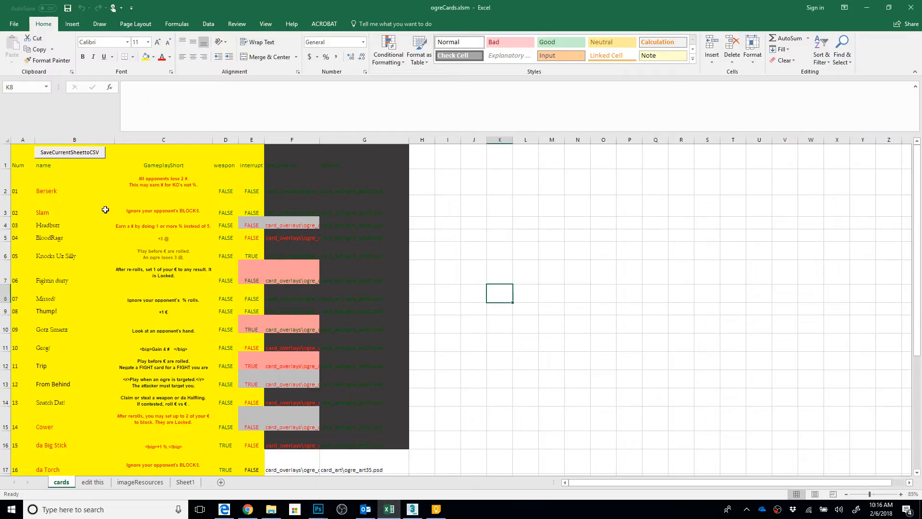
left_click(56, 163)
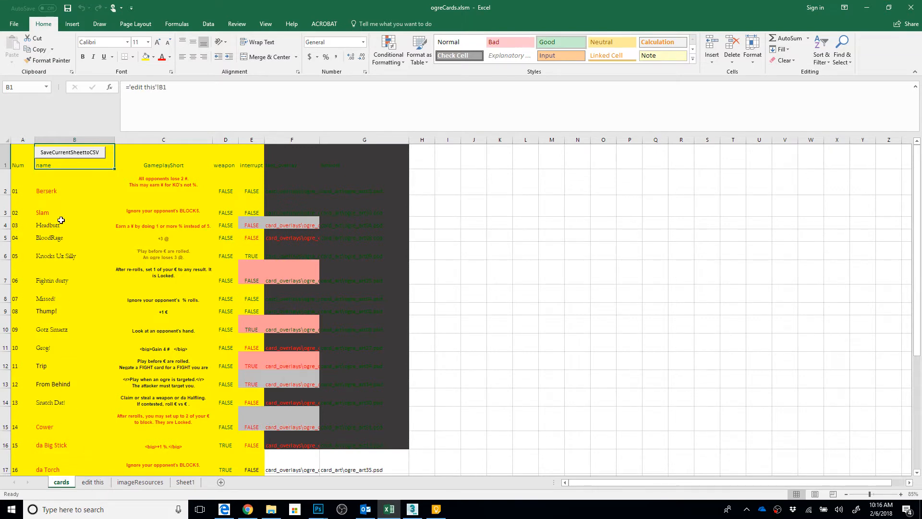
key("alt+Tab")
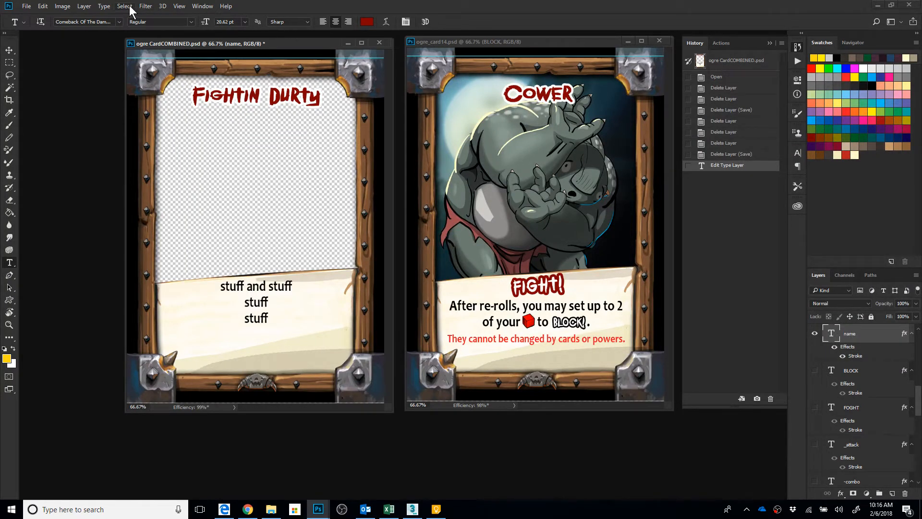
Open the template's variable data sets, move the dialog clear of the card, and list the available data sets.
left_click(60, 7)
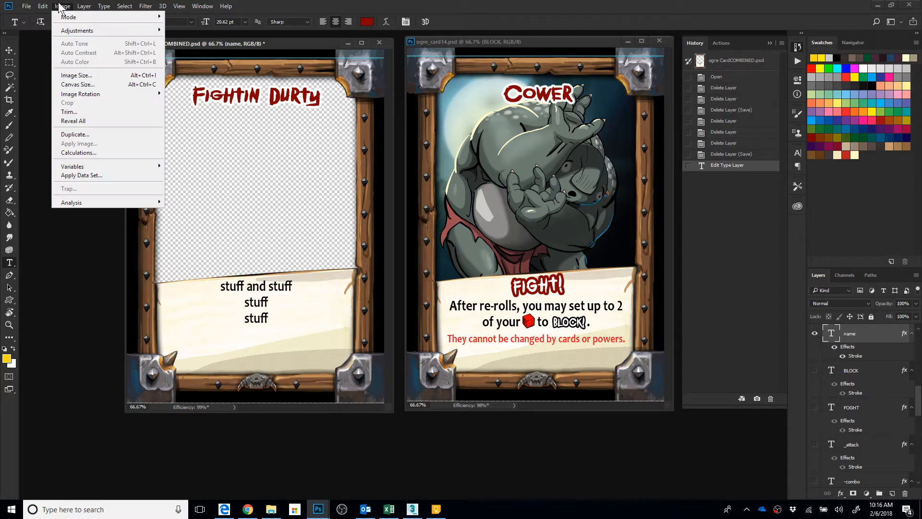
mouse_move(49, 5)
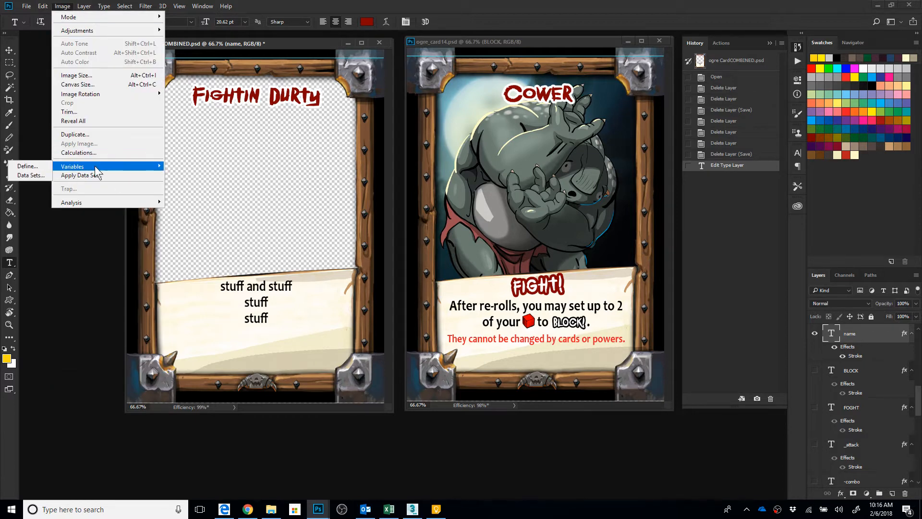
mouse_move(67, 166)
left_click(43, 175)
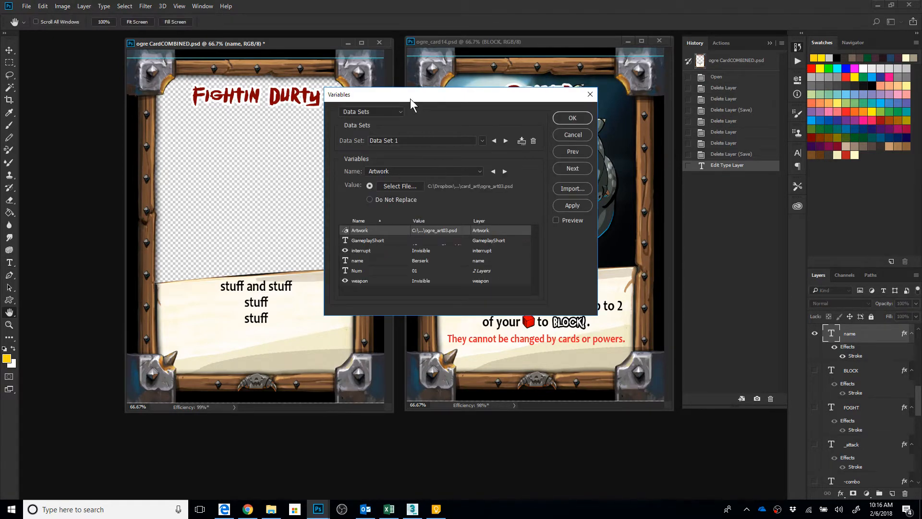
left_click_drag(410, 98, 462, 129)
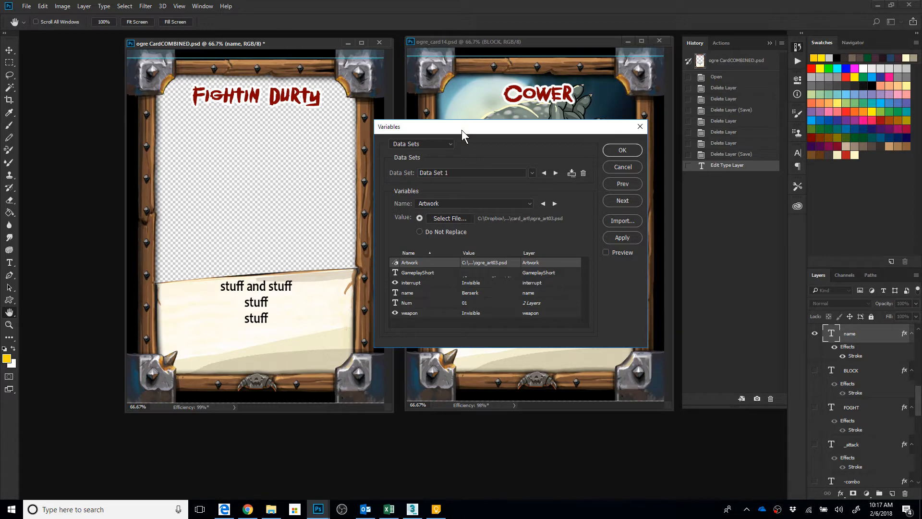
left_click(531, 172)
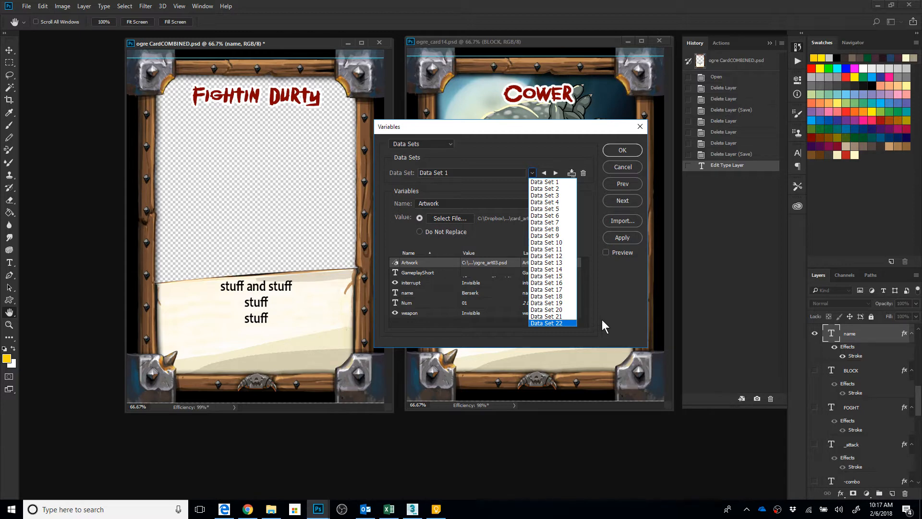
Switch to Excel, highlight the rows of cards 01 to 04 one after another, and return to the Photoshop data sets.
key("alt+Tab")
key("alt+Tab")
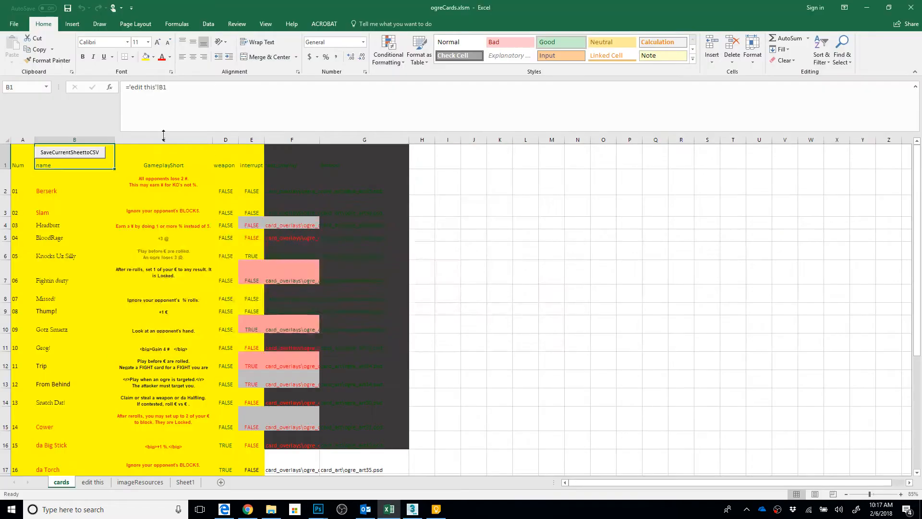
left_click(8, 179)
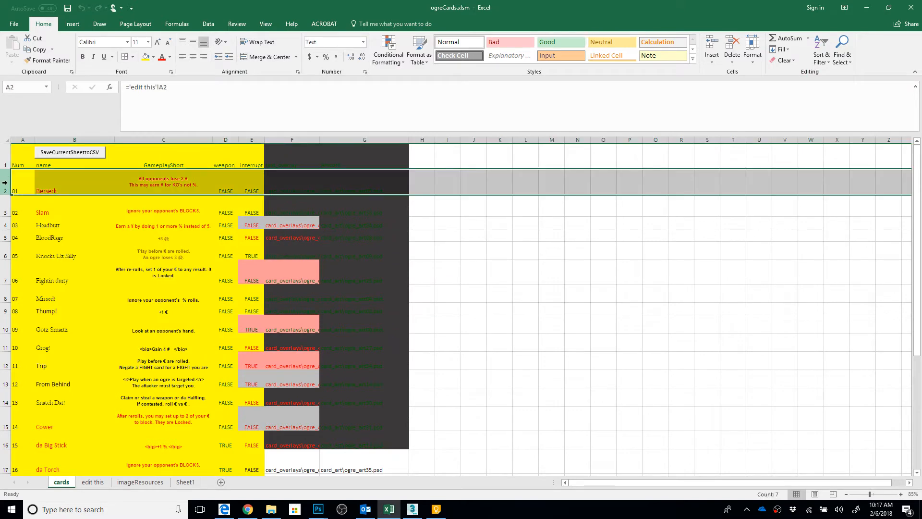
left_click(4, 206)
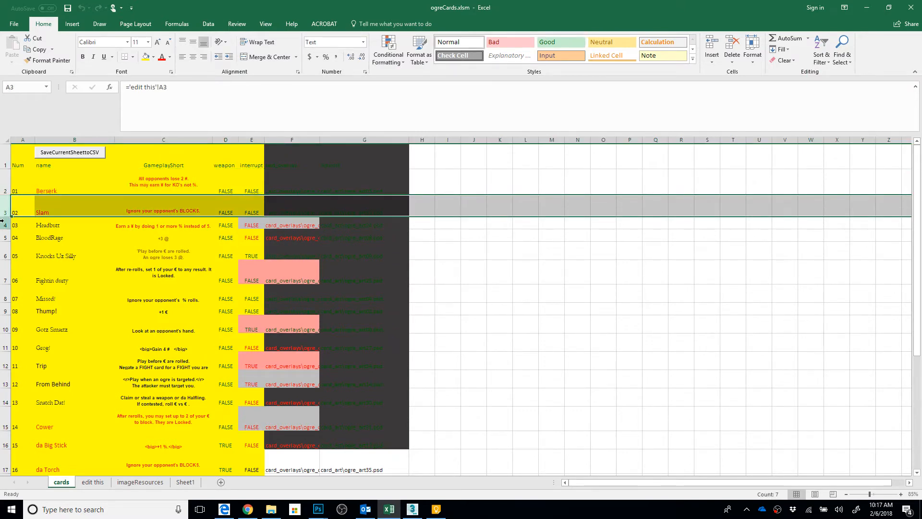
left_click(6, 223)
left_click(7, 233)
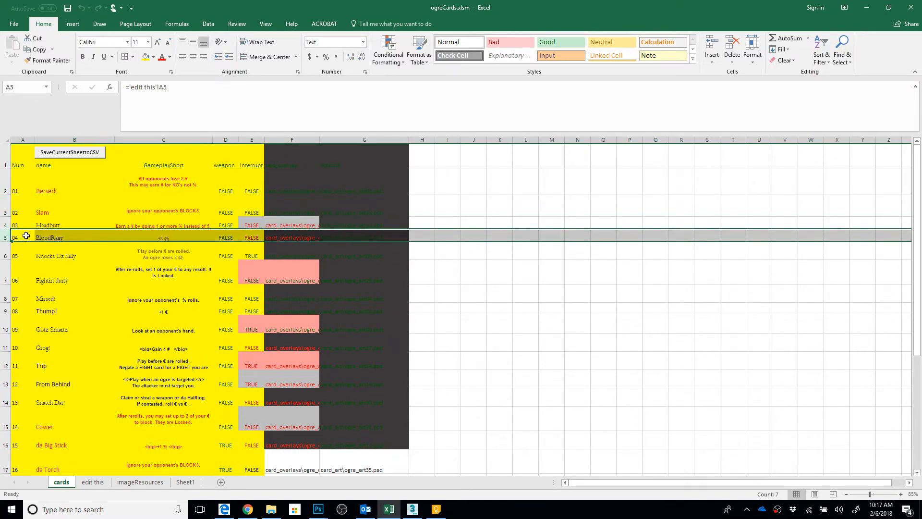
key("alt+Tab")
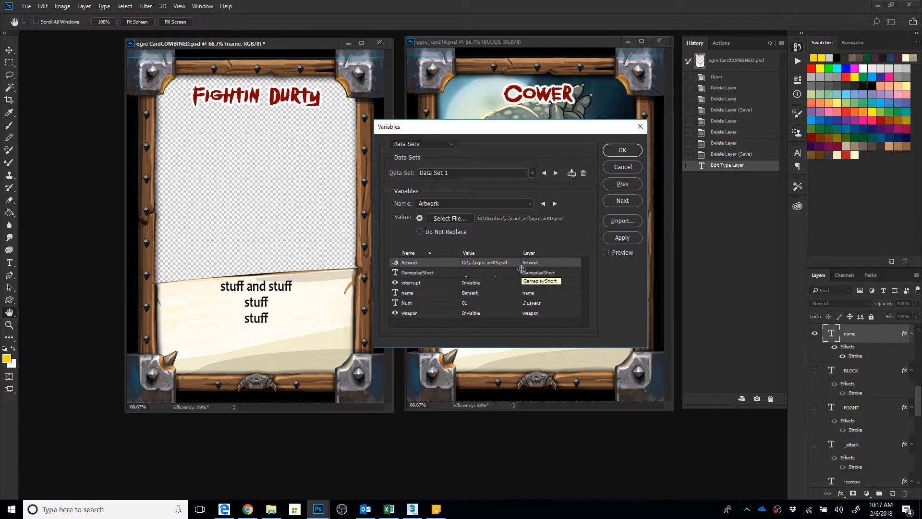
Inspect the GameplayShort variable's value with preview turned on, advancing from Data Set 1 to the following data sets.
left_click(416, 272)
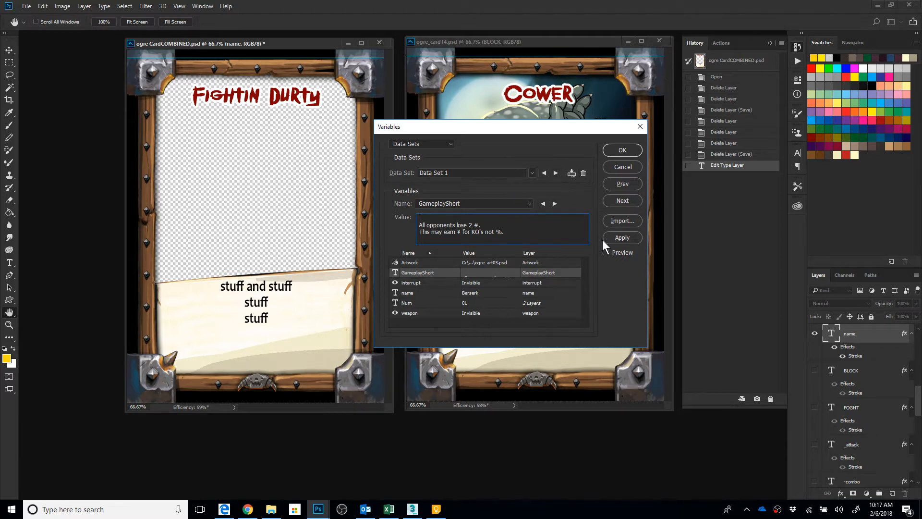
left_click(606, 251)
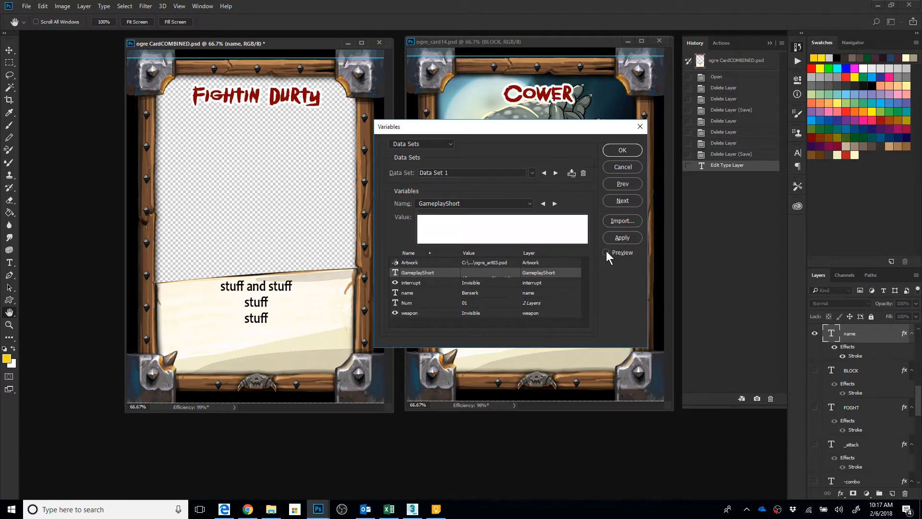
left_click(556, 173)
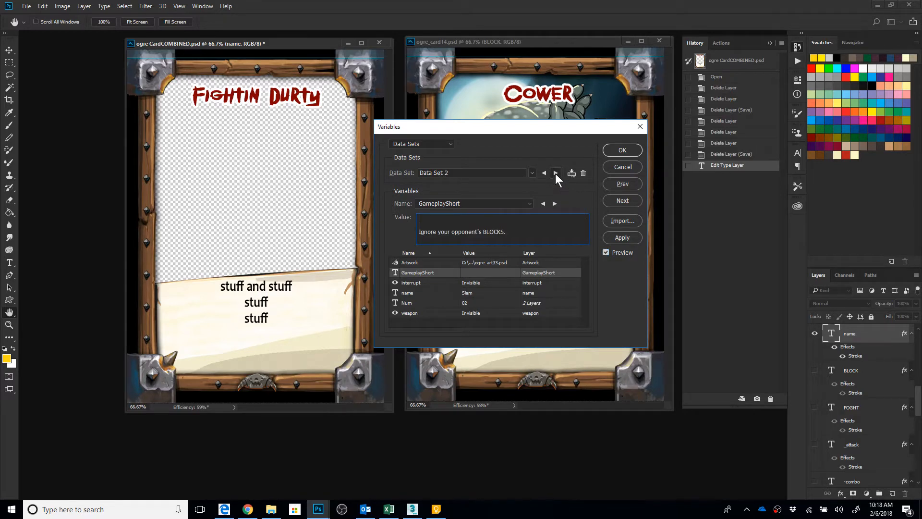
left_click(555, 173)
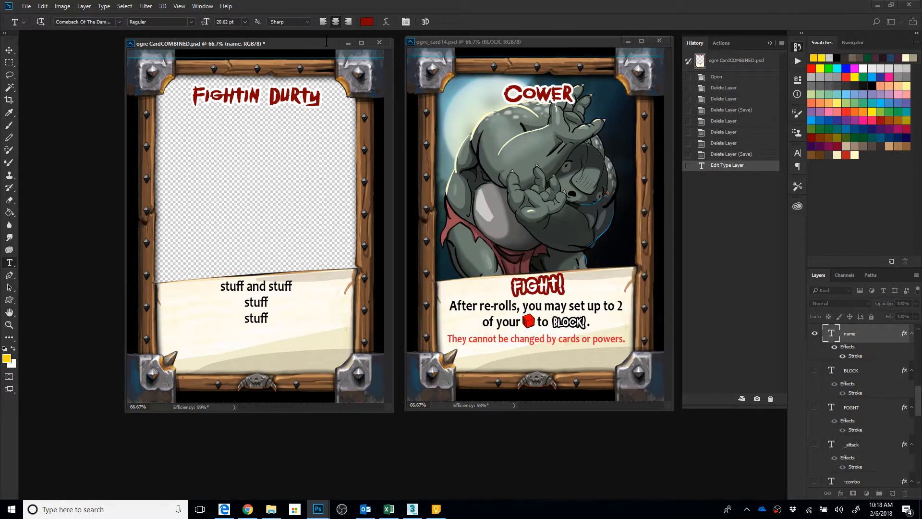
Reopen the template's data sets and preview the cards on the canvas, advancing to Data Set 4.
left_click(42, 6)
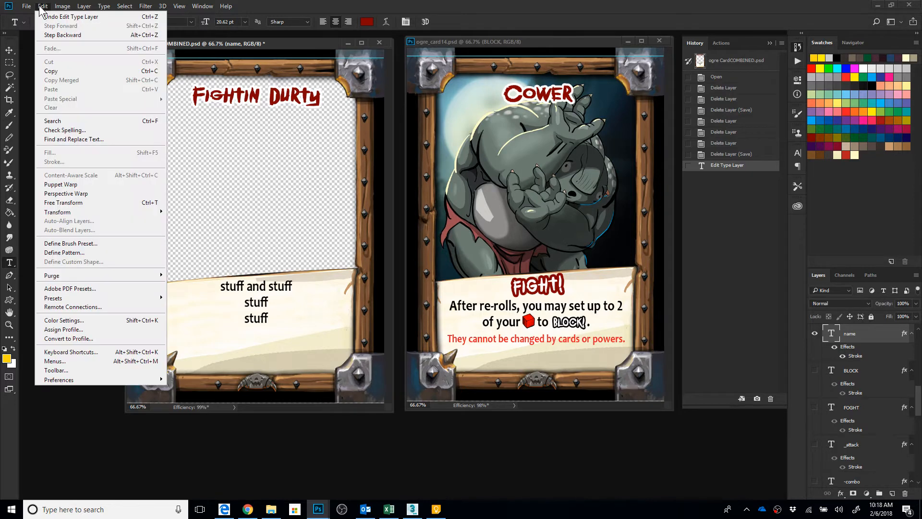
mouse_move(65, 8)
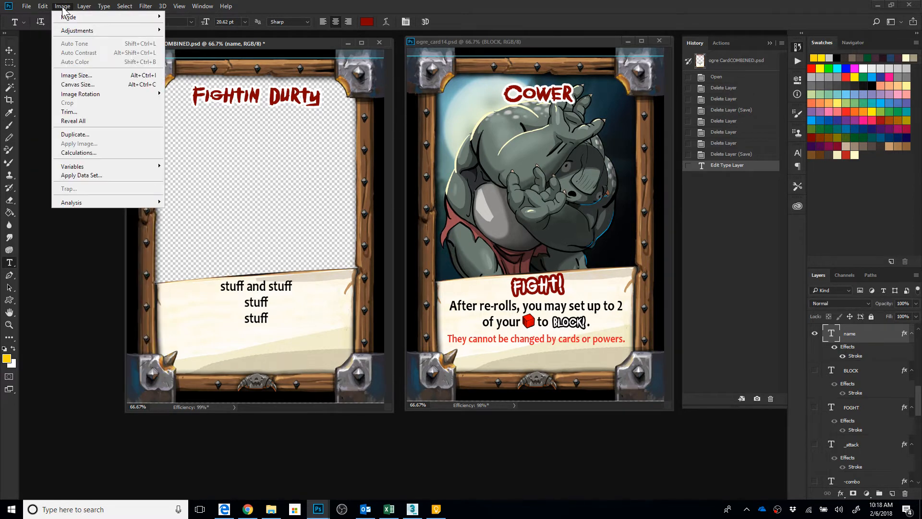
mouse_move(99, 166)
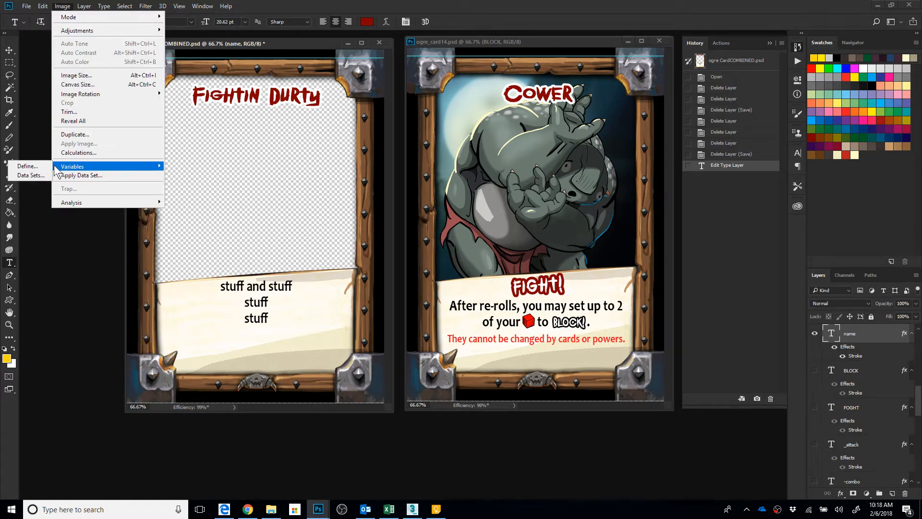
left_click(41, 175)
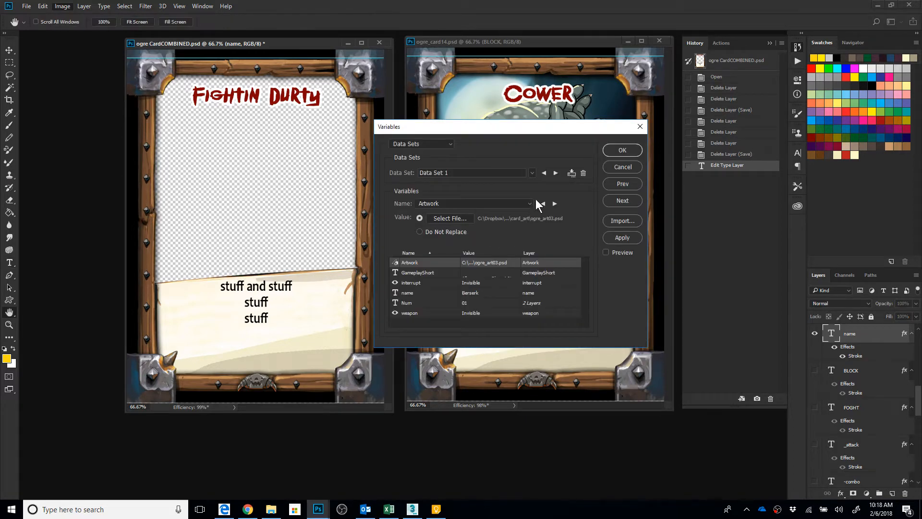
left_click(605, 252)
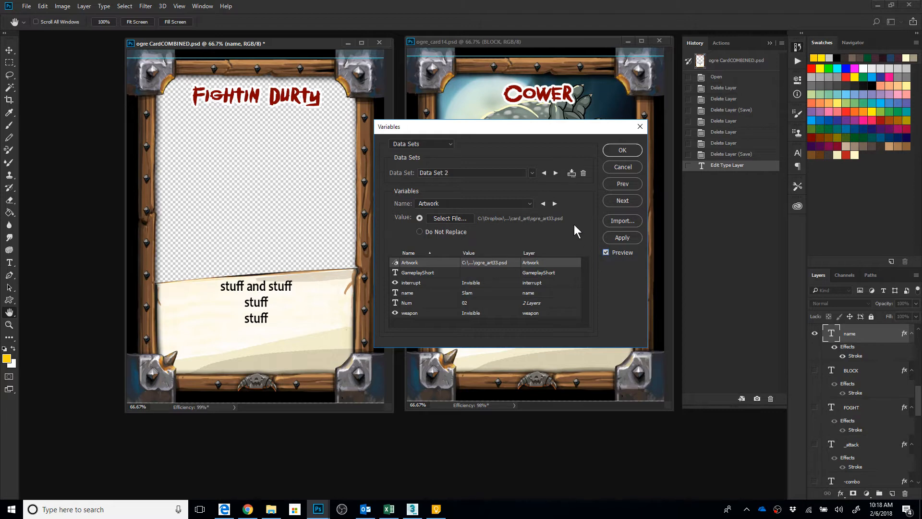
left_click(555, 172)
left_click(555, 172)
Preview Data Set 4 and Data Set 16 on the card template, and leave the data sets without applying any.
left_click(532, 173)
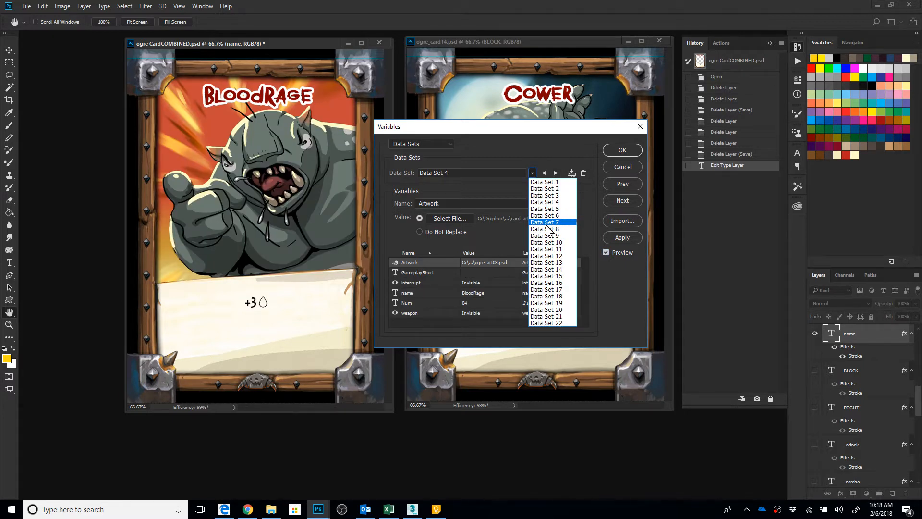
left_click(546, 202)
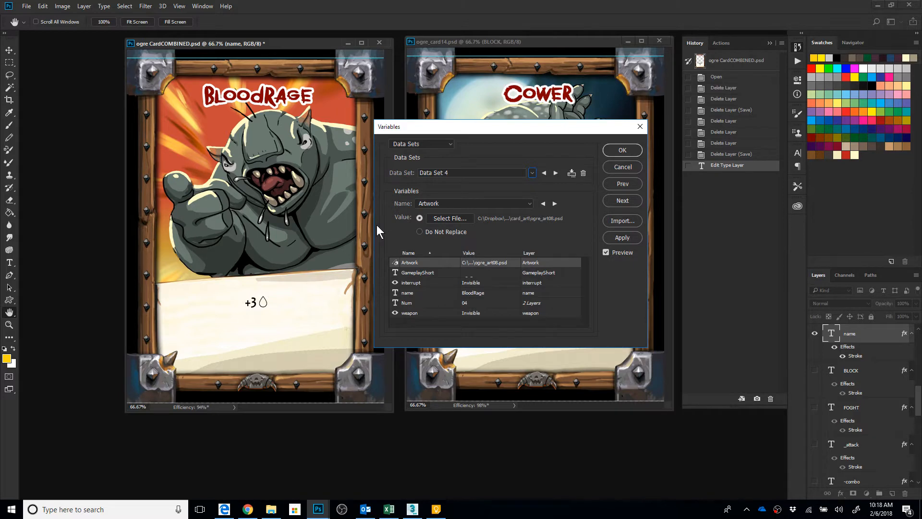
left_click(532, 172)
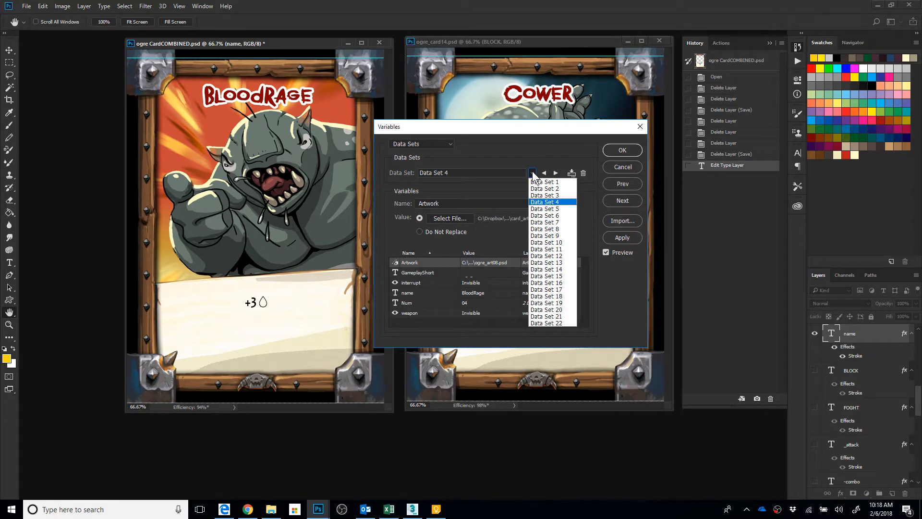
left_click(557, 288)
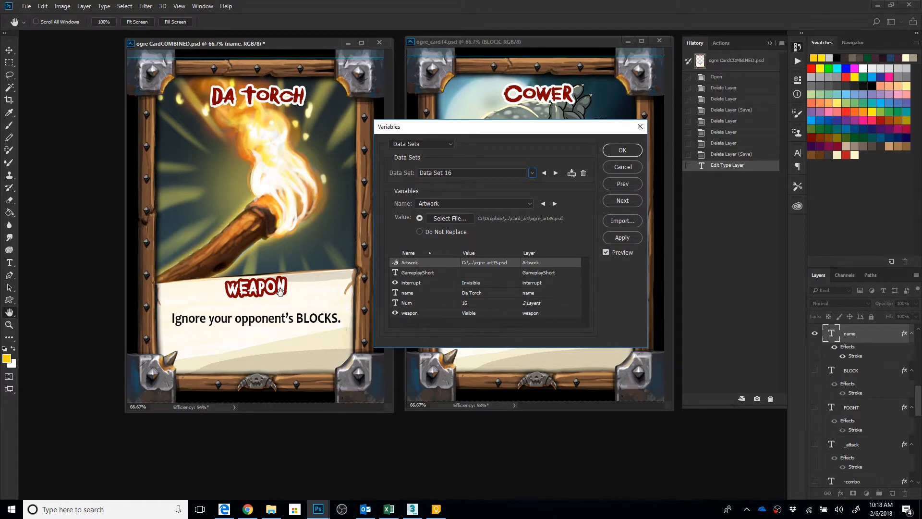
left_click(616, 167)
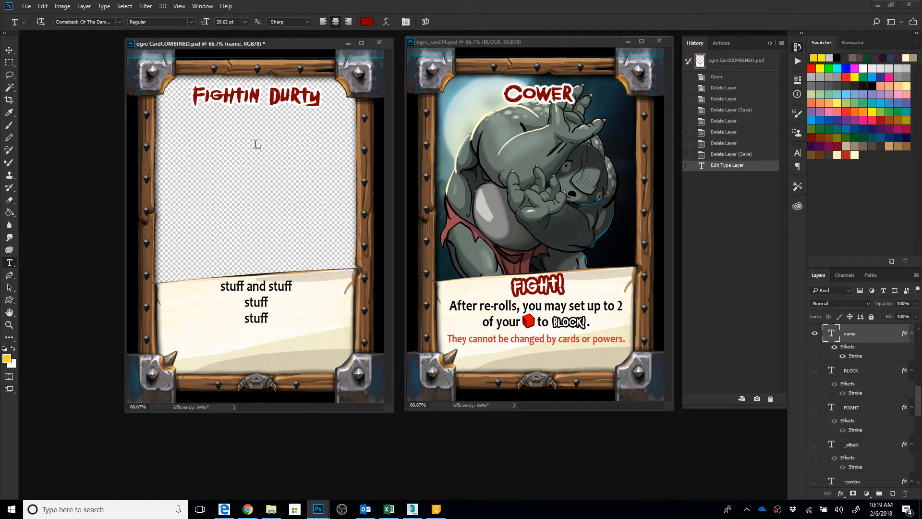
Switch to Excel to check the GameplayShort, weapon and interrupt column headers on the cards sheet, and return to Photoshop.
key("alt+Tab")
key("alt+Tab")
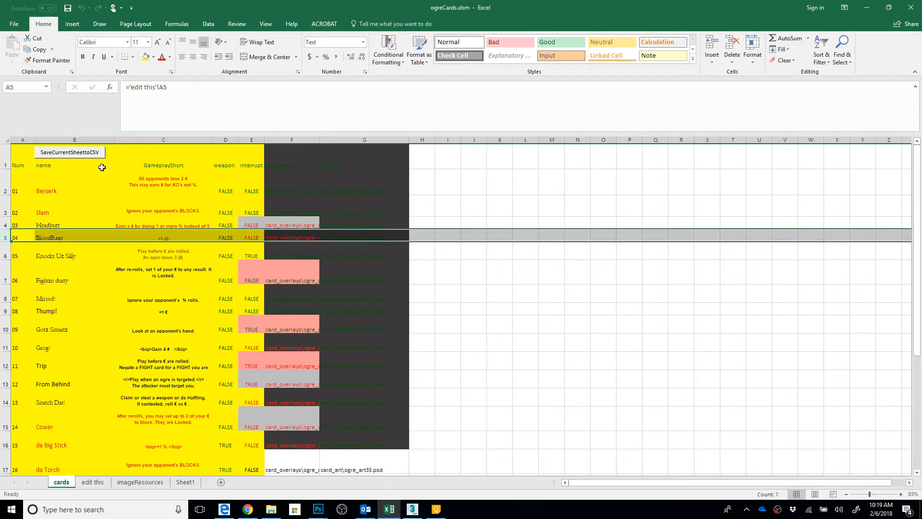
left_click(149, 159)
left_click(221, 163)
left_click(248, 159)
key("alt+Tab")
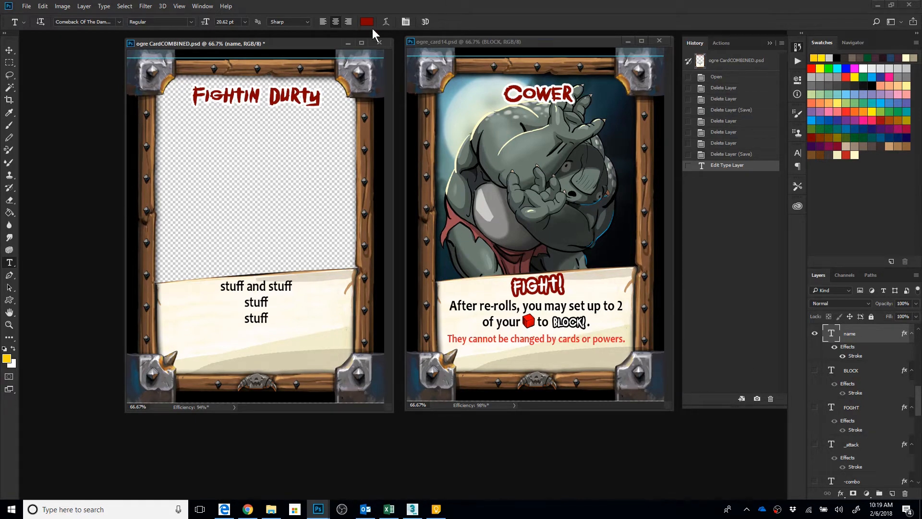
Start exporting all data sets as files and replace the document name in the file naming with ogre_cards.
left_click(43, 6)
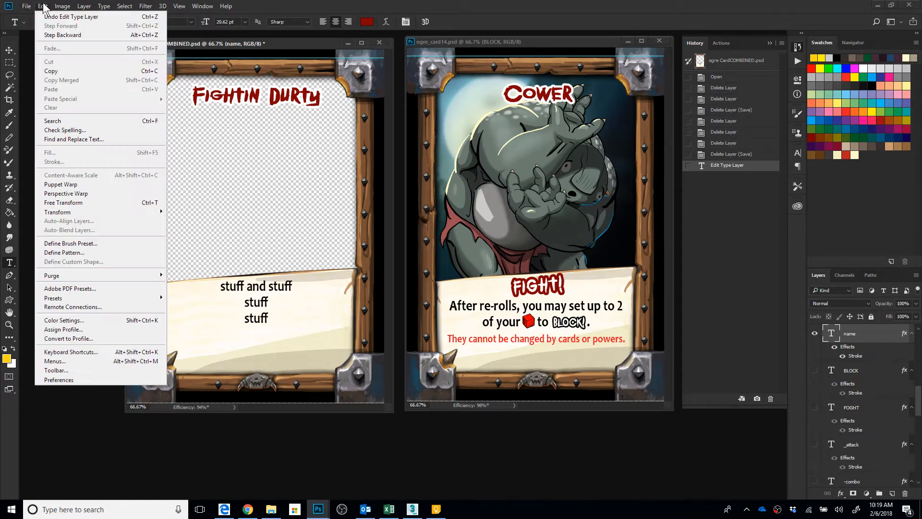
mouse_move(27, 7)
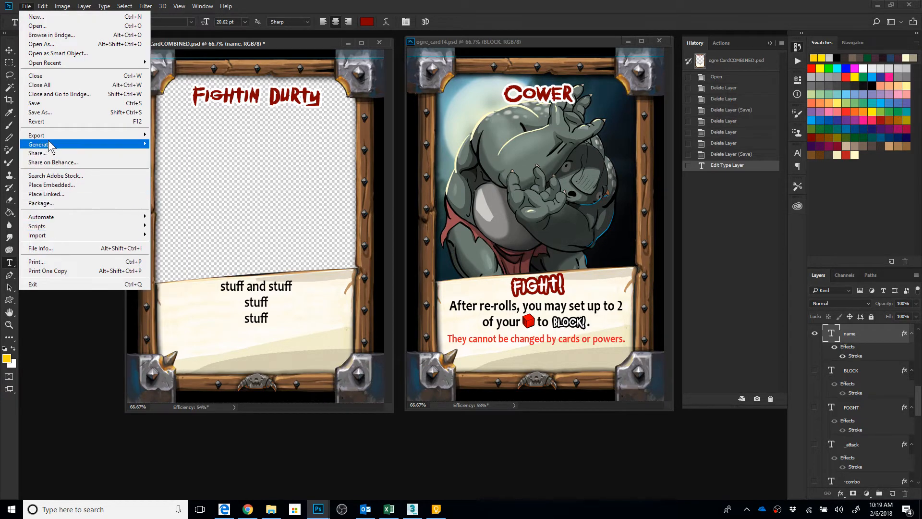
mouse_move(51, 136)
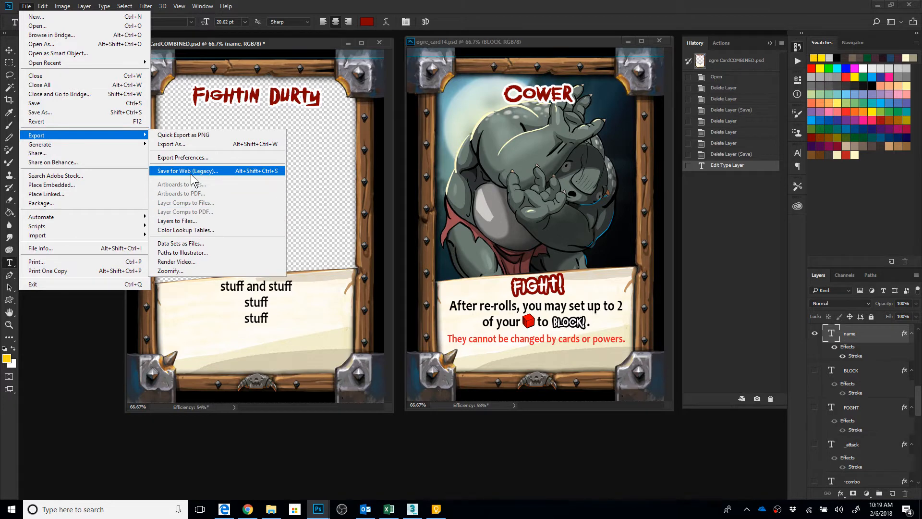
left_click(217, 245)
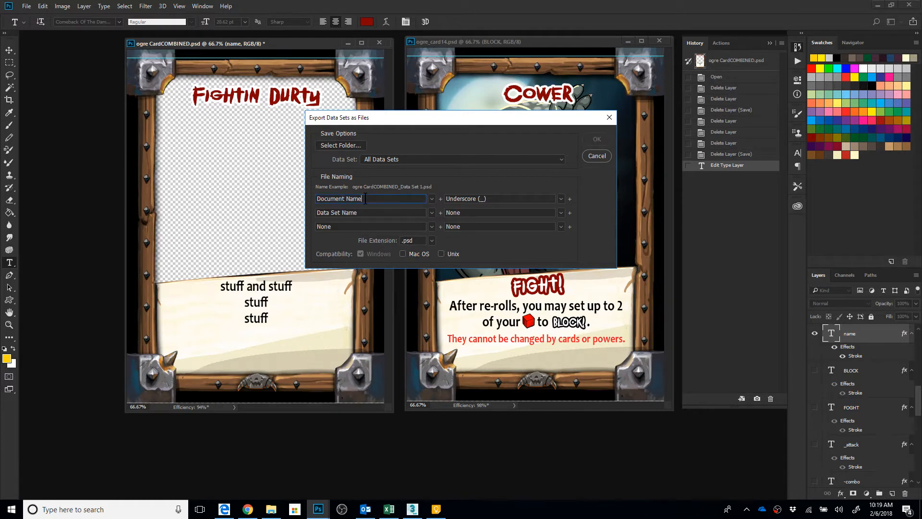
left_click(365, 198)
key("BackSpace")
key("BackSpace")
key("BackSpace")
key("BackSpace")
key("BackSpace")
key("BackSpace")
key("BackSpace")
key("BackSpace")
key("BackSpace")
key("BackSpace")
key("BackSpace")
key("BackSpace")
key("BackSpace")
type("ogre)car")
key("BackSpace")
key("BackSpace")
key("BackSpace")
key("BackSpace")
type("_cards")
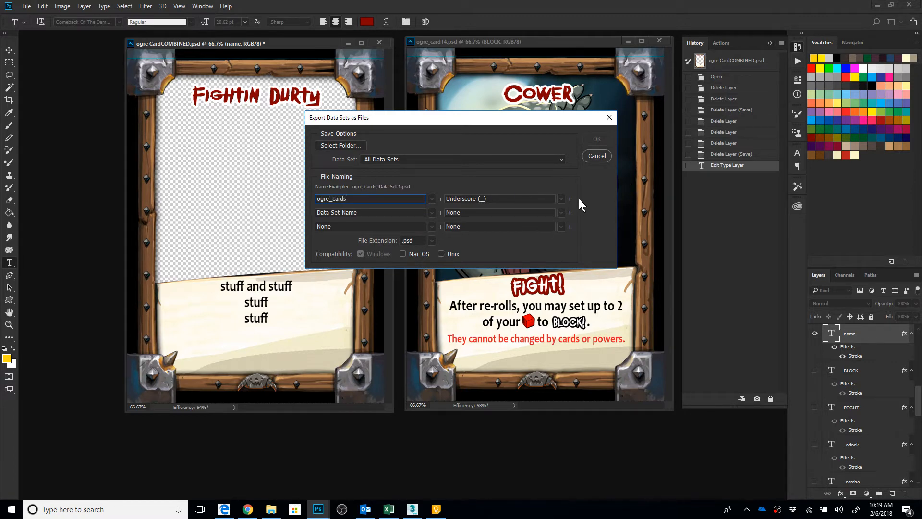
Set the second file-name part to Data Set Number (01, 02...), and cancel the data set export.
left_click(431, 213)
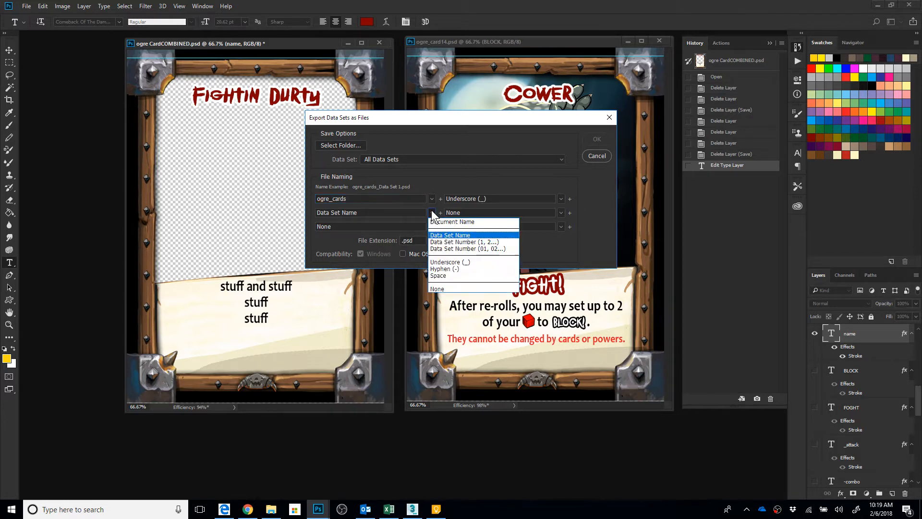
left_click(415, 210)
left_click(431, 212)
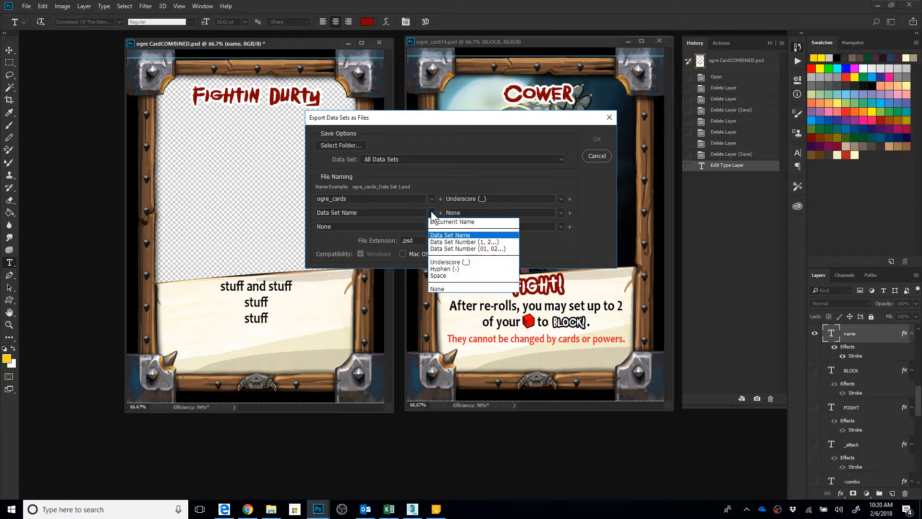
left_click(455, 248)
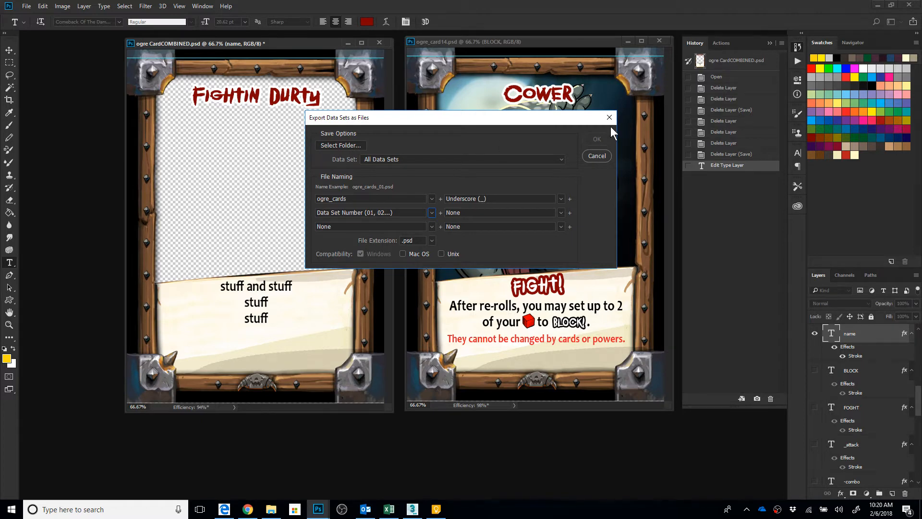
left_click(594, 155)
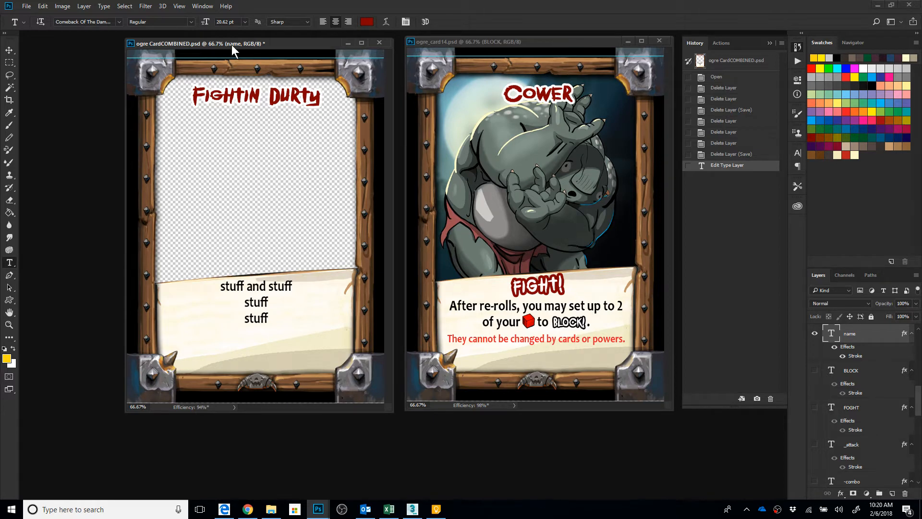
Start exporting data sets as files from the ogre CardCOMBINED template and limit the export to Data Set 1.
left_click_drag(238, 43, 216, 48)
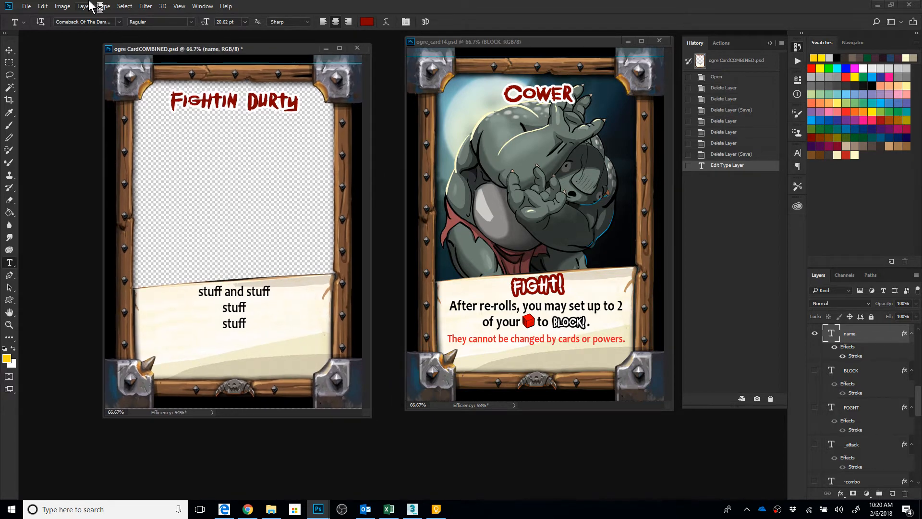
left_click(27, 7)
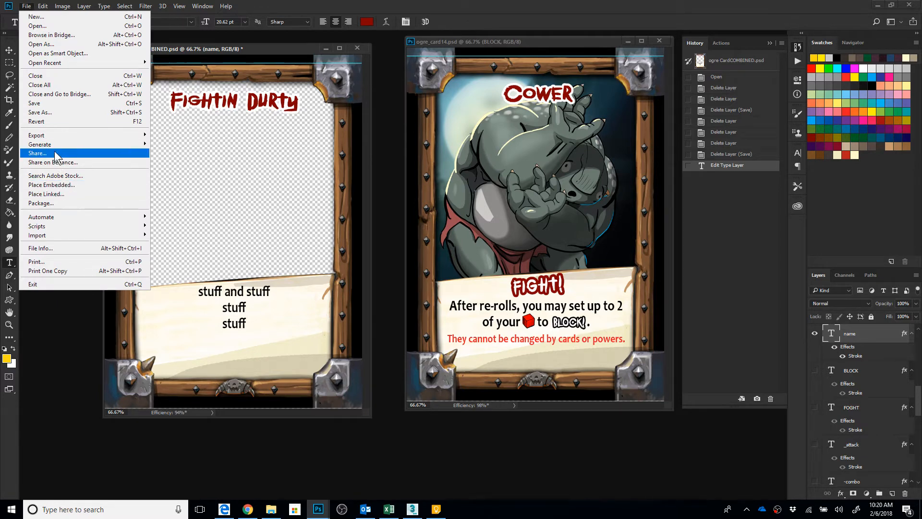
mouse_move(52, 136)
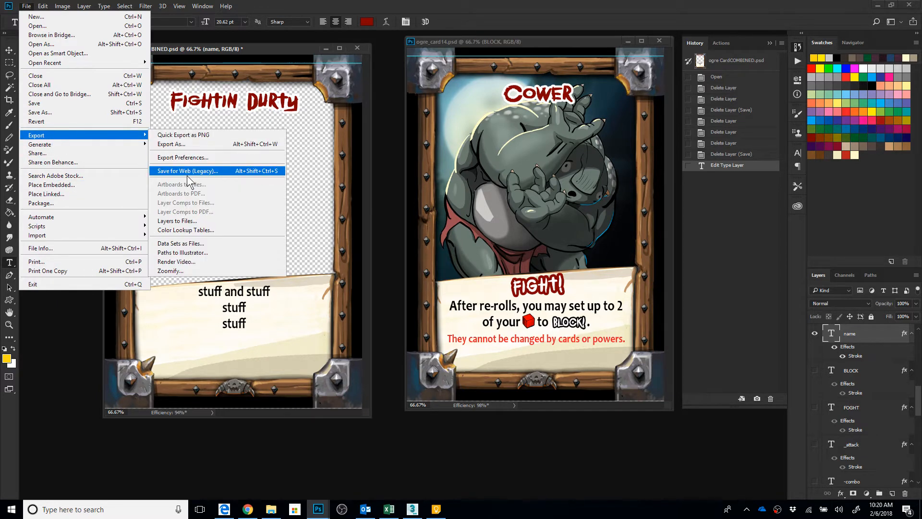
left_click(238, 243)
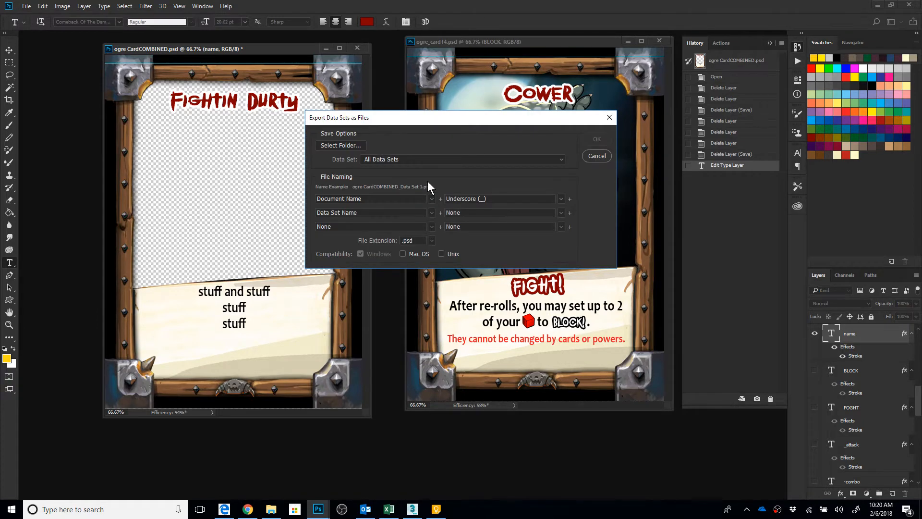
left_click(425, 160)
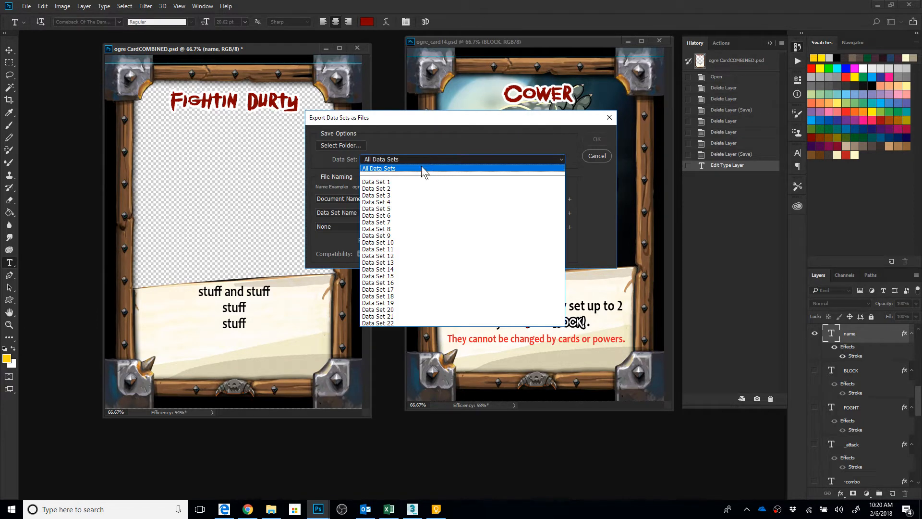
left_click(396, 182)
Set the export destination to the OgresDinner folder inside Dropbox, My Documents, _GameDev.
left_click(364, 145)
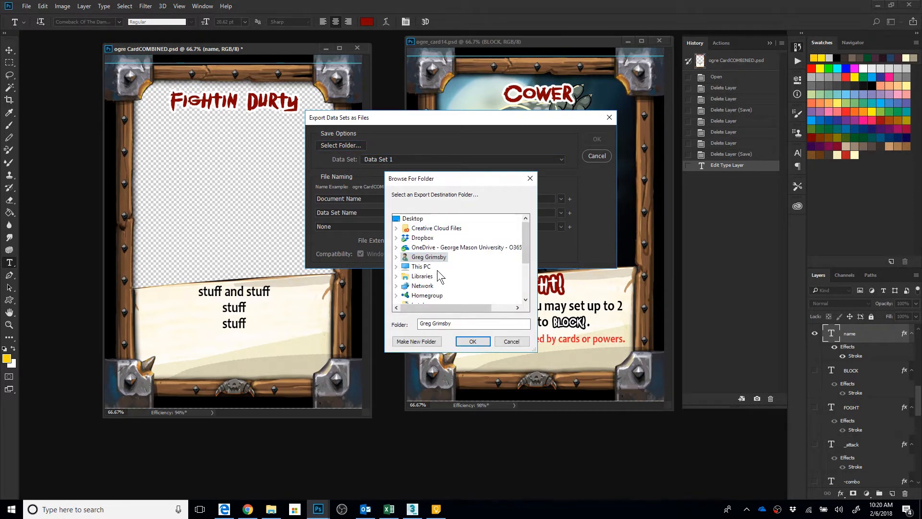
left_click(430, 240)
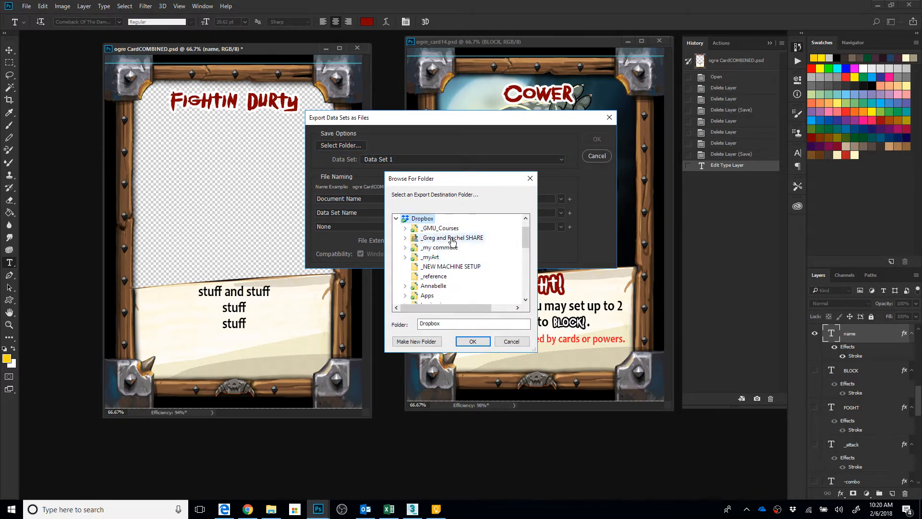
scroll(449, 284, "down", 5)
left_click(456, 285)
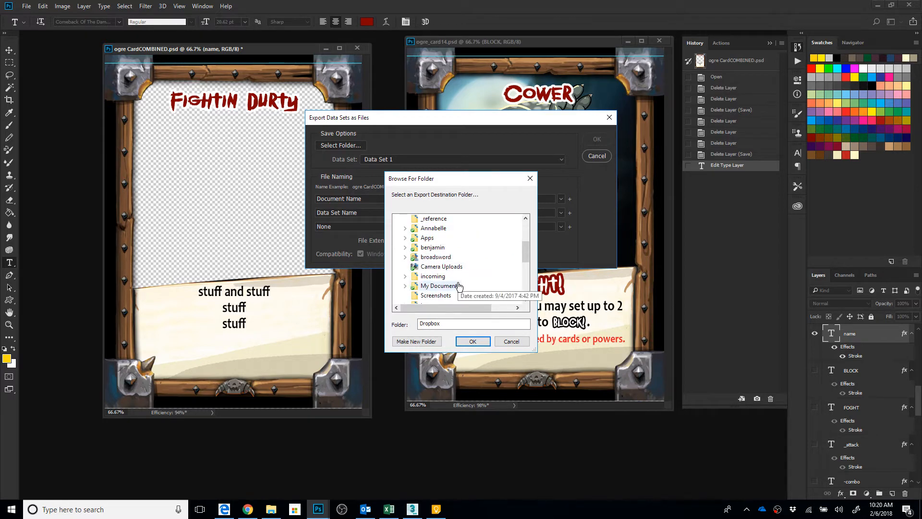
scroll(460, 268, "down", 1)
scroll(458, 268, "up", 1)
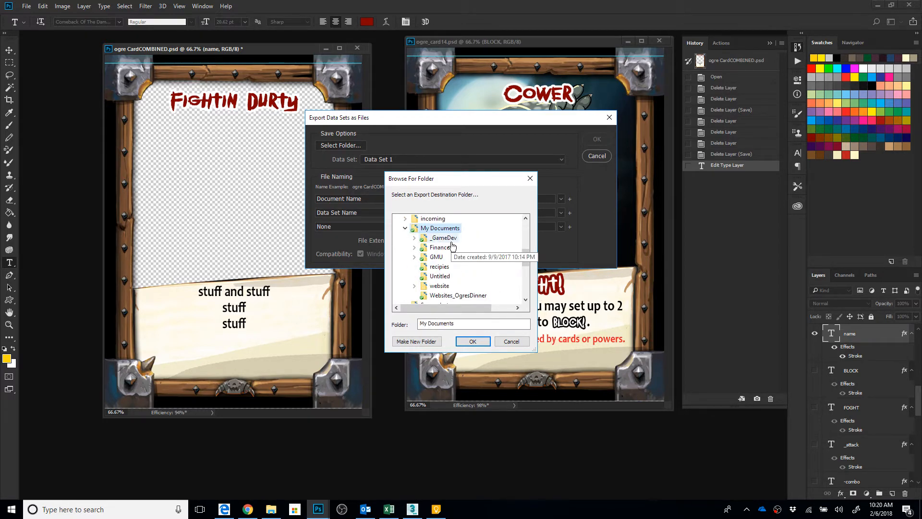
left_click(452, 240)
scroll(459, 259, "down", 6)
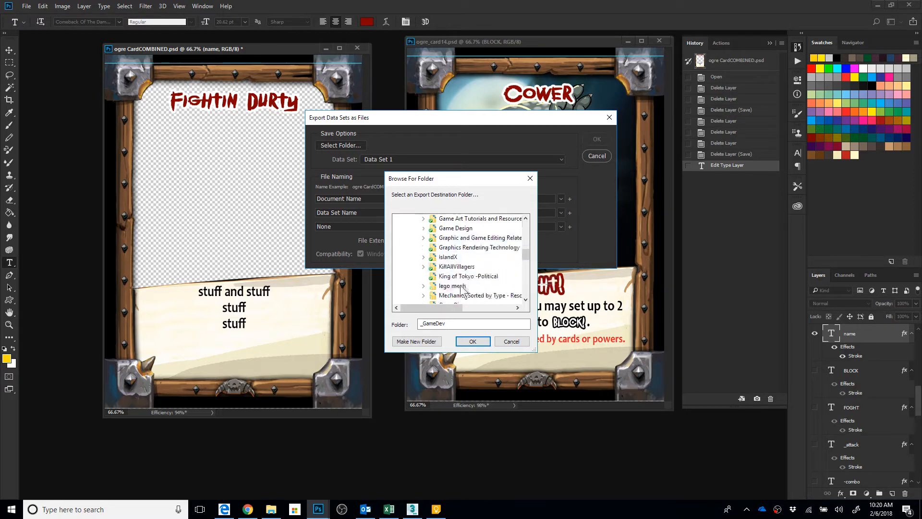
scroll(462, 262, "up", 1)
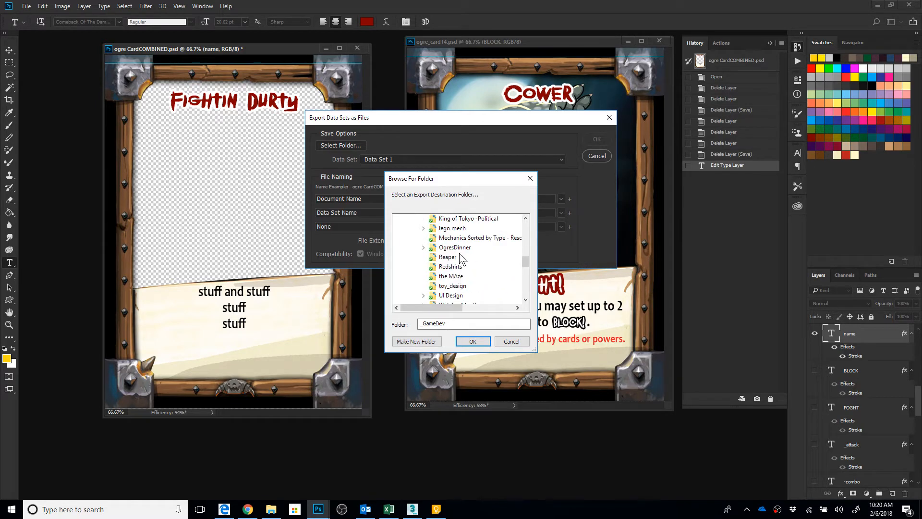
left_click(459, 247)
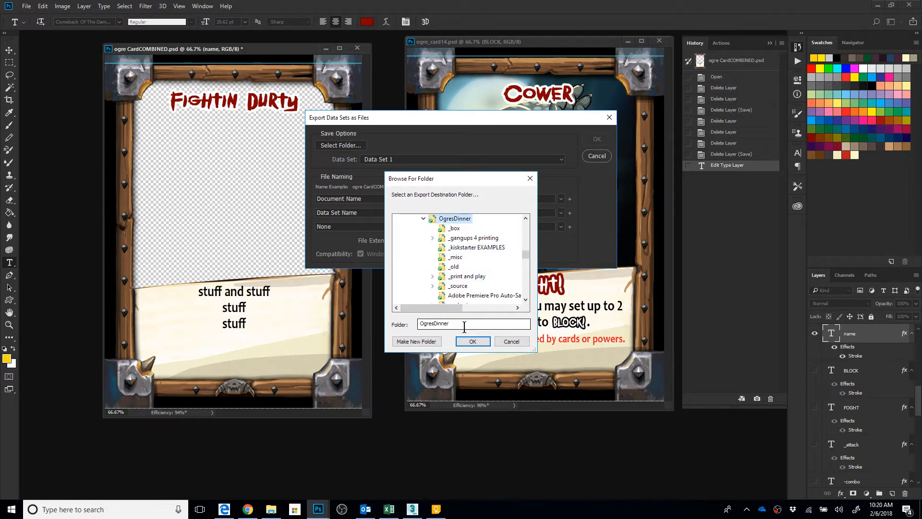
left_click(473, 341)
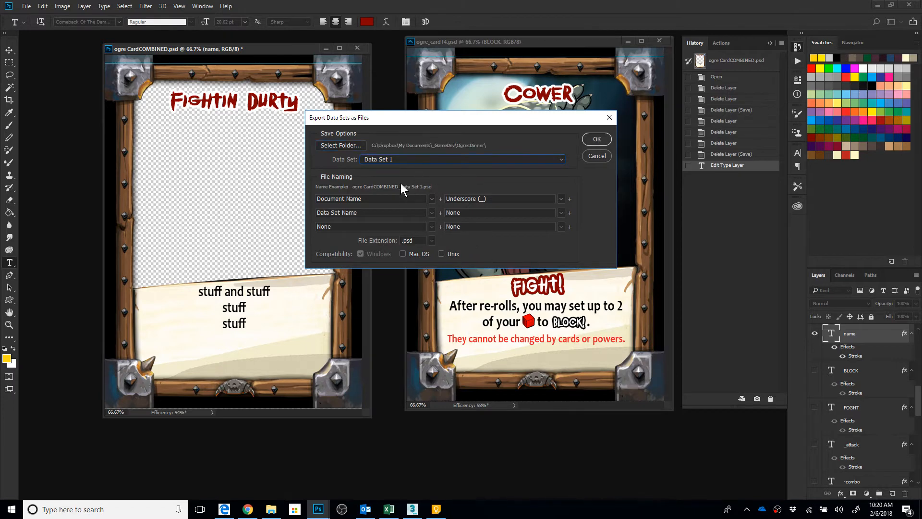
Name the exported file with temp and Data Set Number (01, 02...), and run the export.
left_click(382, 199)
type("temp")
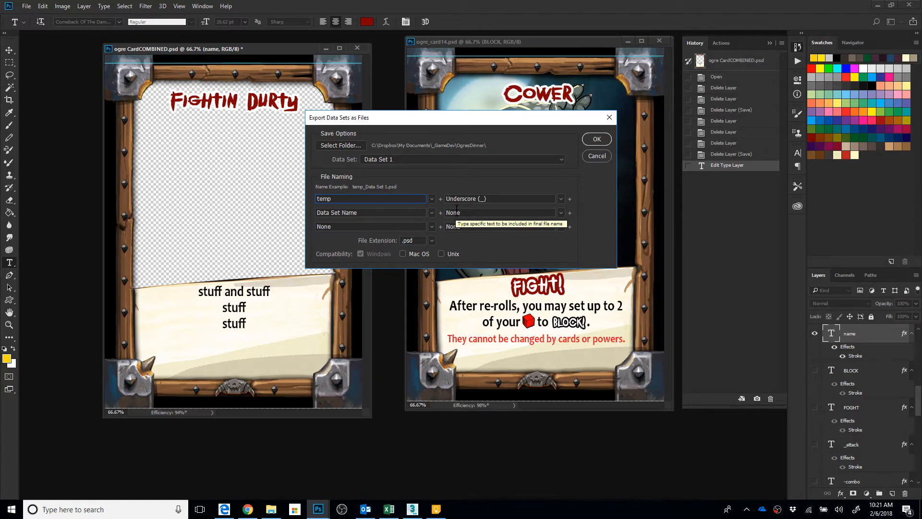
left_click(432, 213)
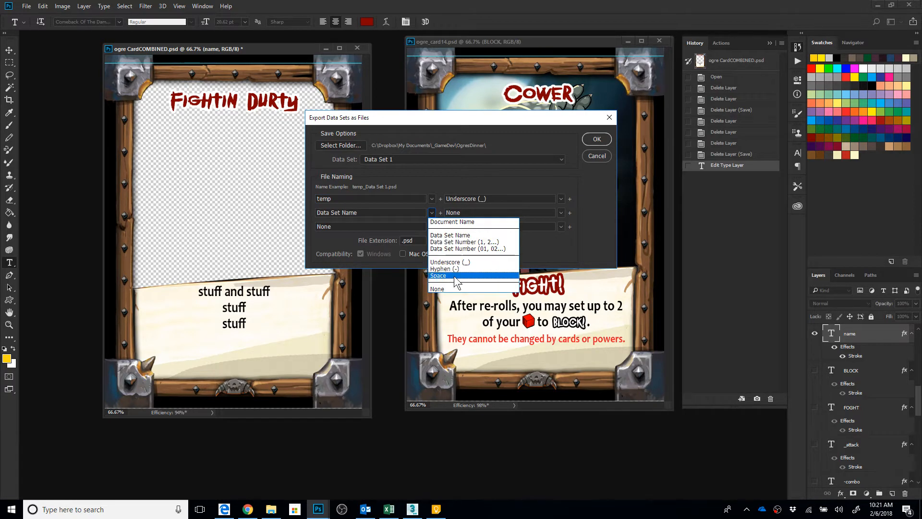
left_click(457, 248)
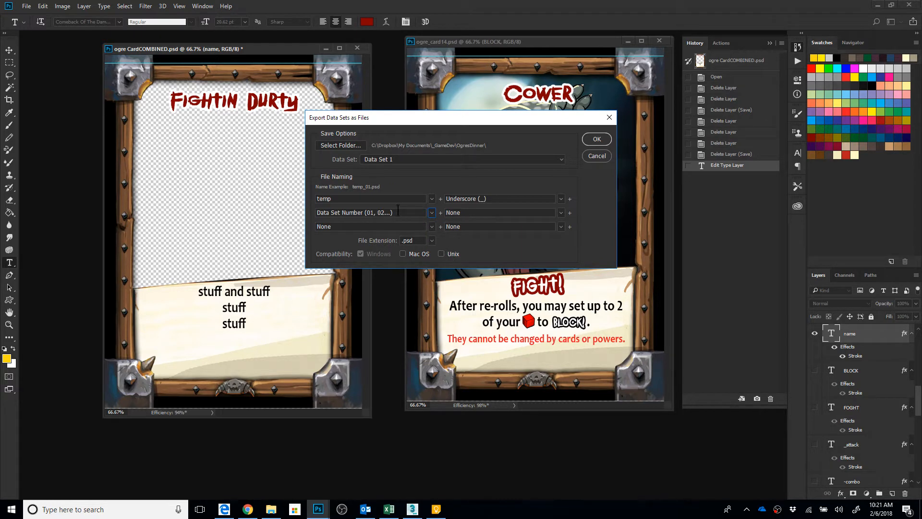
left_click(597, 139)
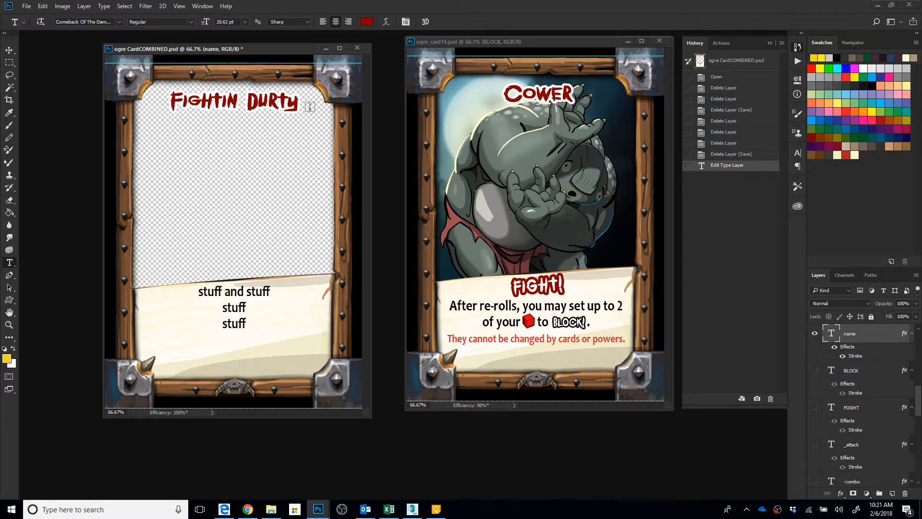
Open the exported temp_01.psd card from the OgresDinner folder.
left_click_drag(244, 48, 225, 46)
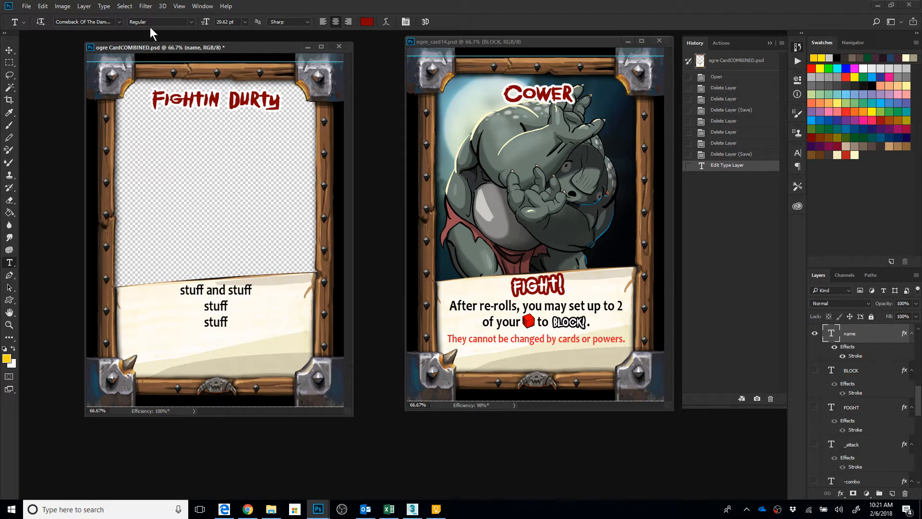
left_click(22, 7)
key("Escape")
key("ctrl+o")
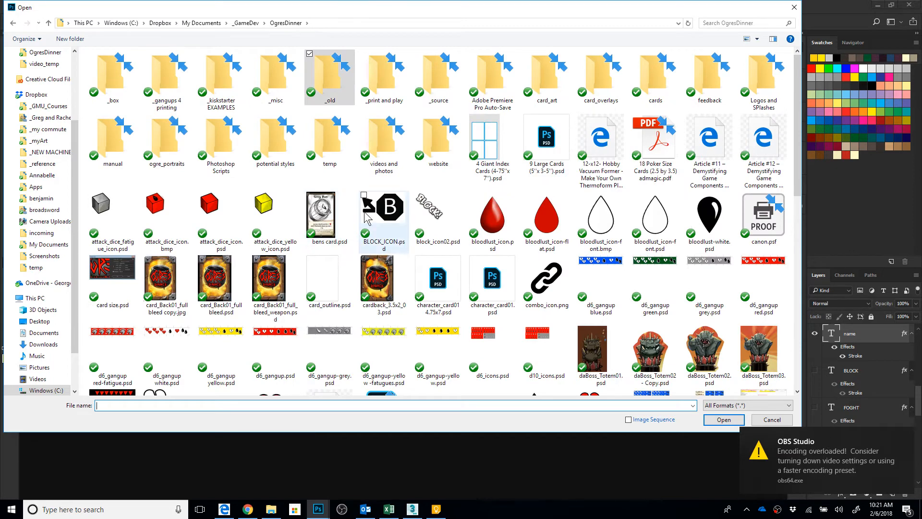
left_click(387, 214)
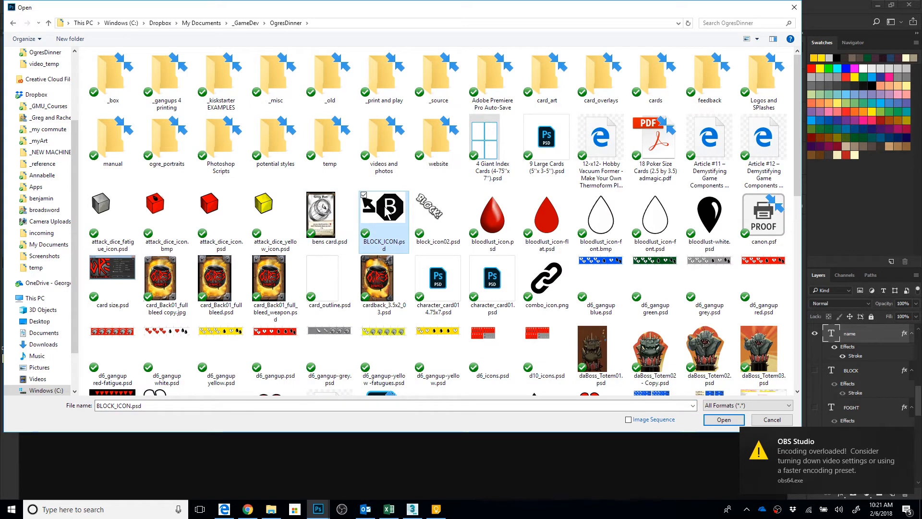
key("t")
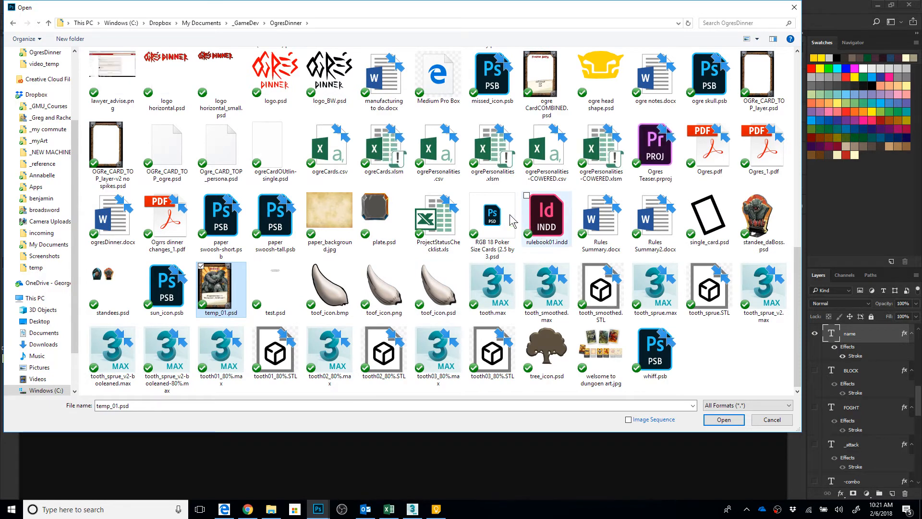
double_click(225, 288)
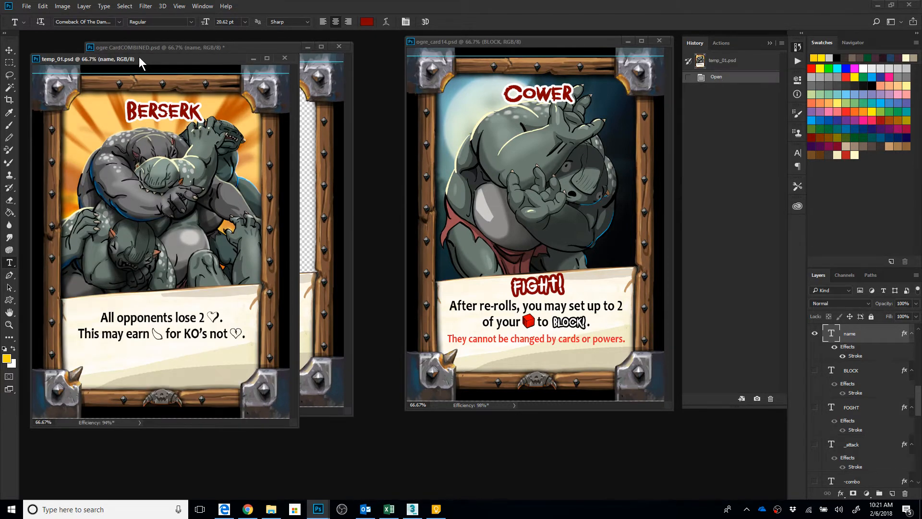
Move the temp_01.psd window off the template's title bar and close ogre CardCOMBINED.psd without saving.
left_click_drag(139, 58, 207, 76)
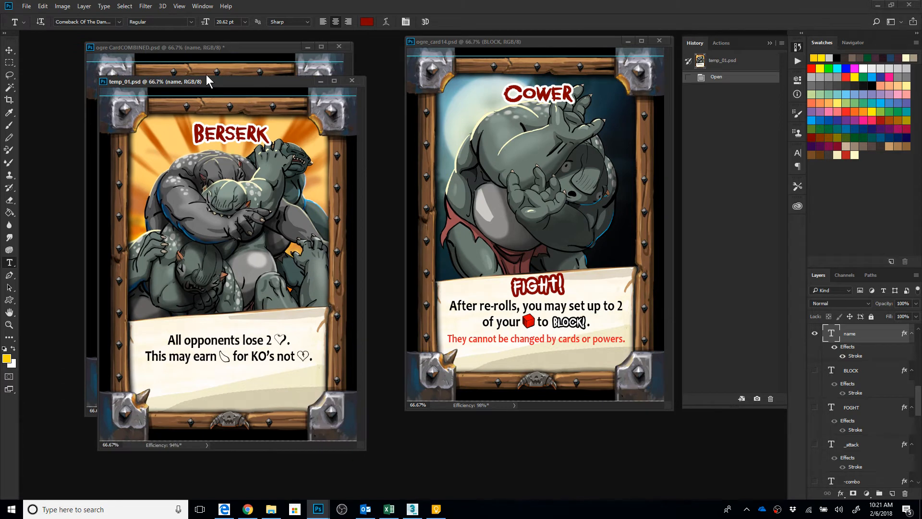
left_click(339, 63)
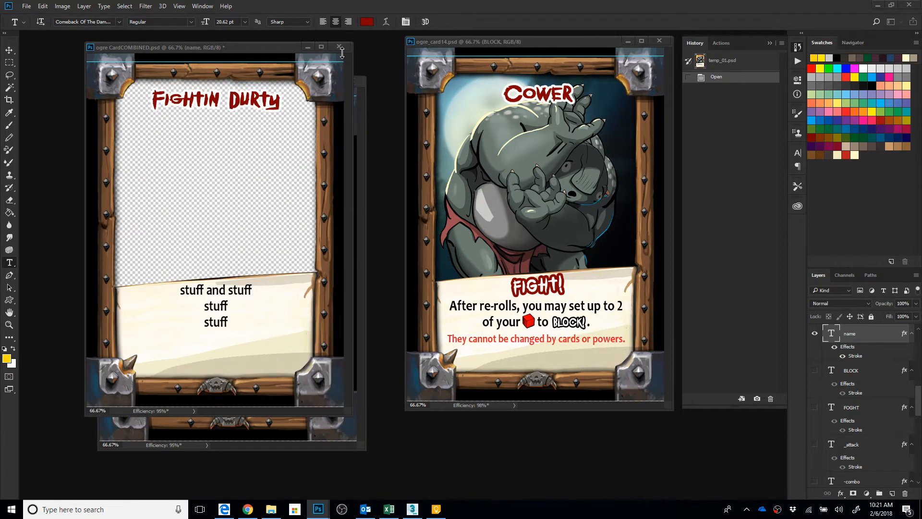
left_click(339, 48)
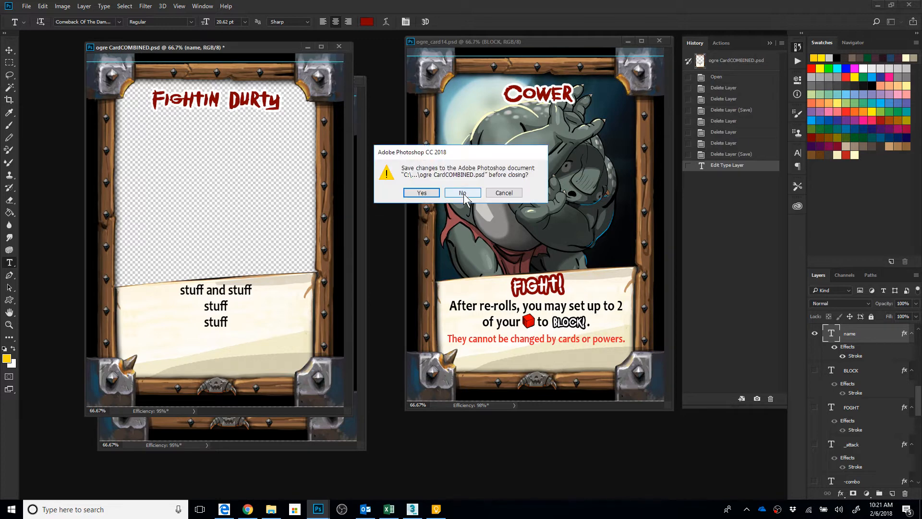
left_click(464, 190)
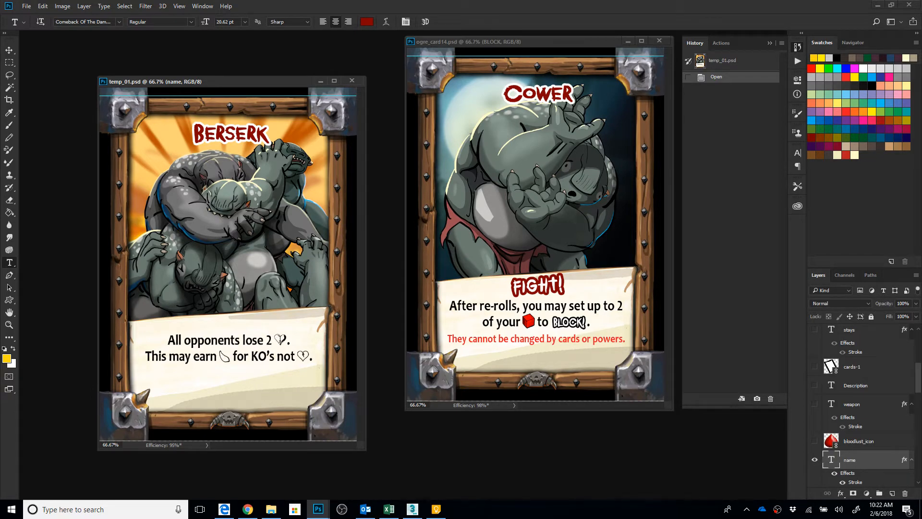
Highlight the heart symbol after "All opponents lose 2" in the GameplayShort text, and leave text editing.
double_click(280, 340)
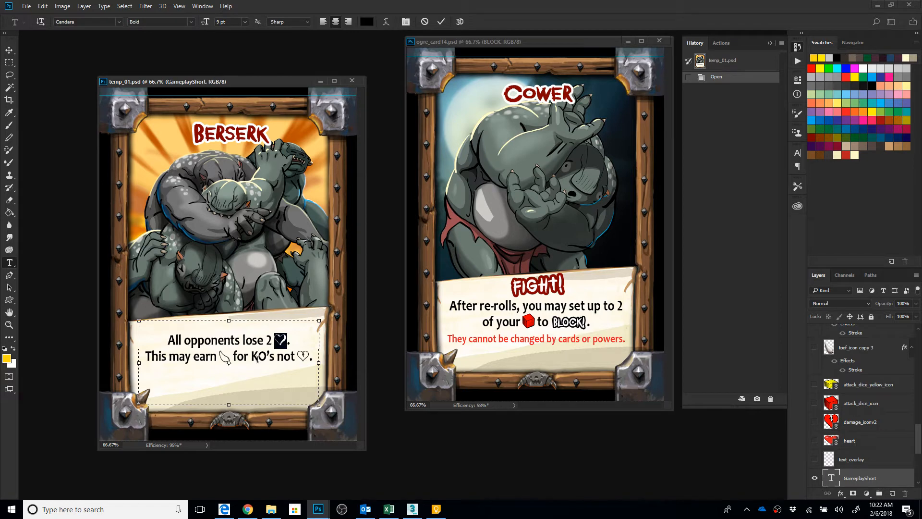
key("ctrl+h")
key("ctrl+Return")
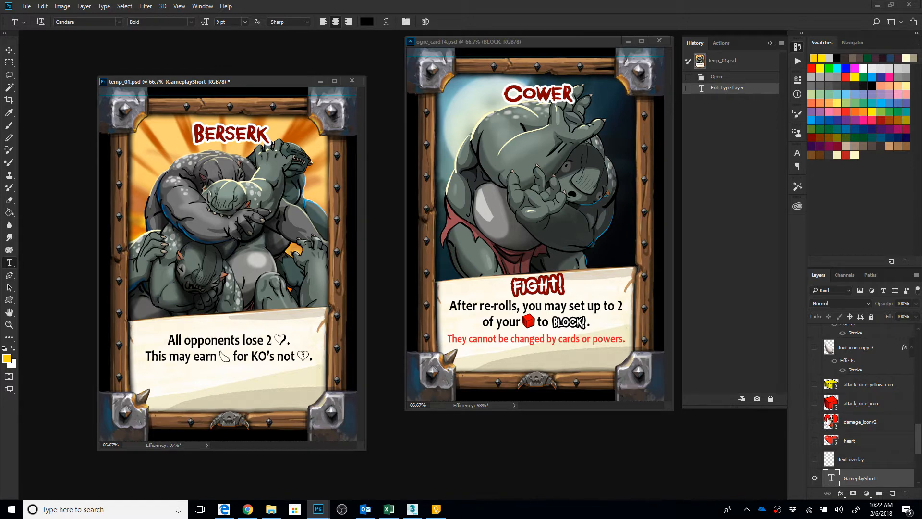
Show the heart icon layer, place it over the symbol after "KO's not", and place a duplicate over the heart after "lose 2".
left_click(814, 440)
key("v")
left_click(231, 353, "ctrl")
left_click_drag(235, 361, 312, 365)
key("Left")
key("Left")
key("Left")
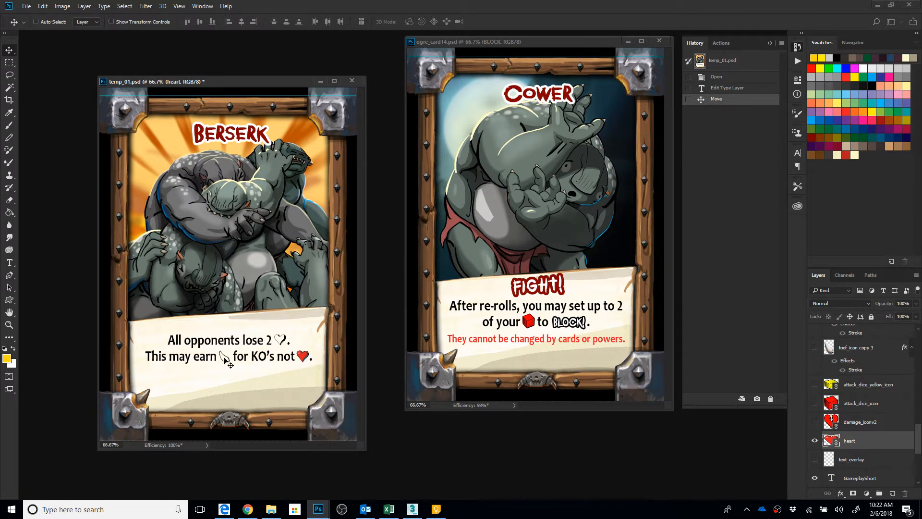
key("ctrl+j")
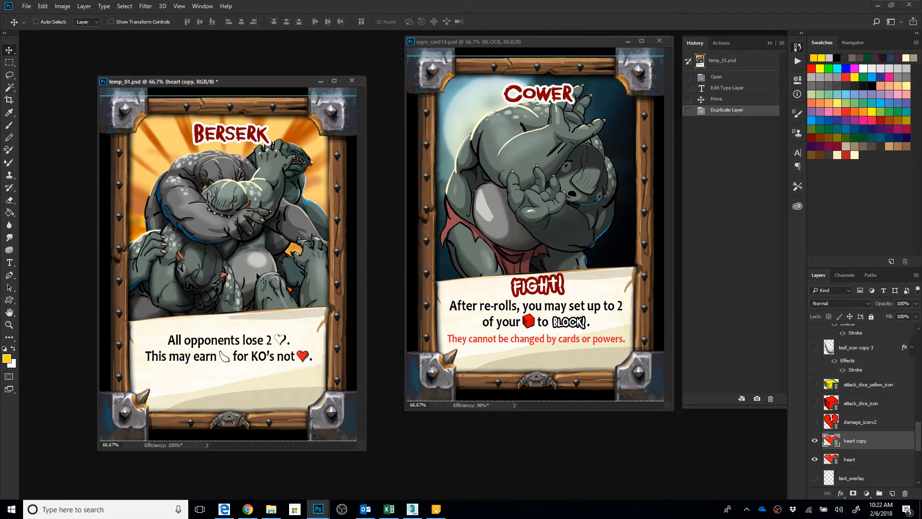
left_click_drag(299, 365, 275, 347)
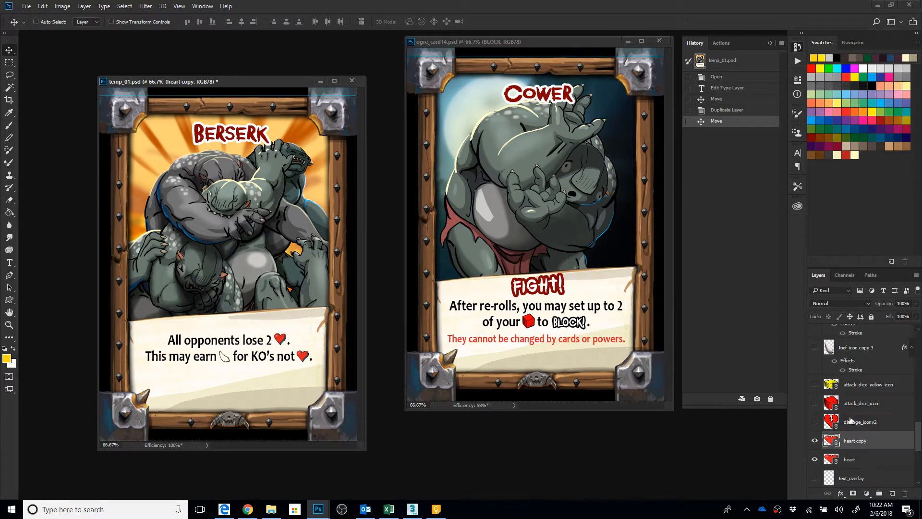
Show the toof_icon copy 3 layer and align it over the tooth outline after "This may earn".
left_click(851, 350)
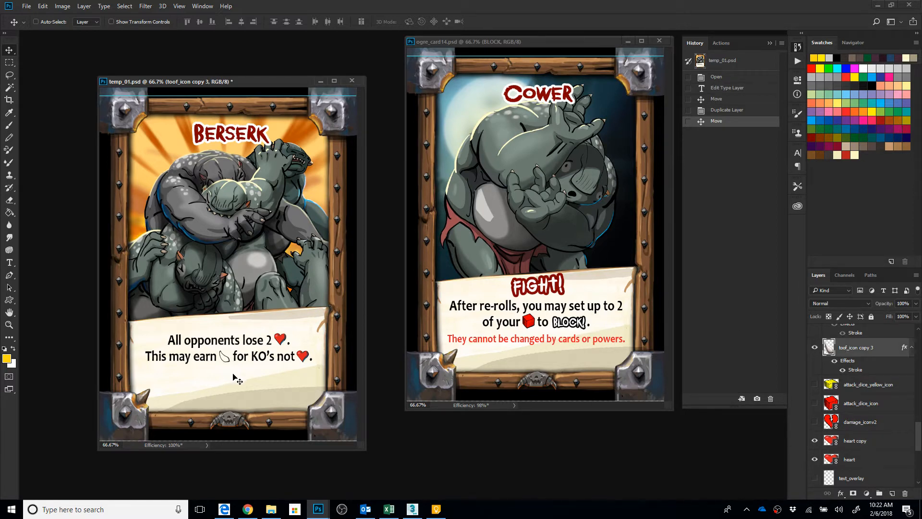
left_click_drag(230, 372, 258, 363)
key("Right")
key("Right")
key("Right")
key("Right")
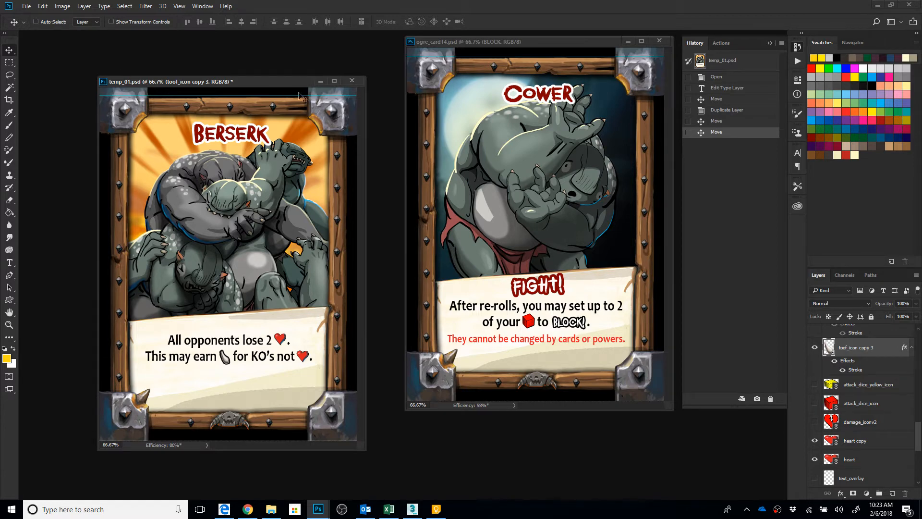
Close temp_01.psd without saving its changes.
left_click(352, 81)
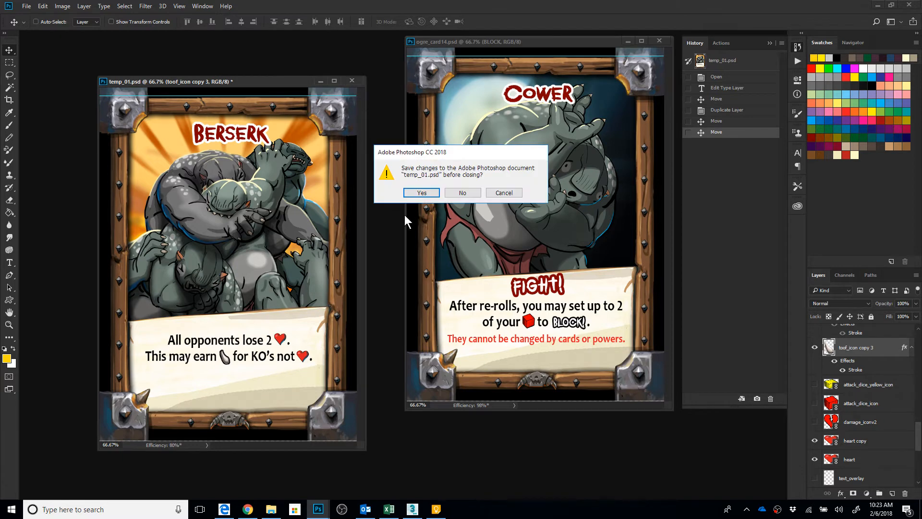
left_click(462, 193)
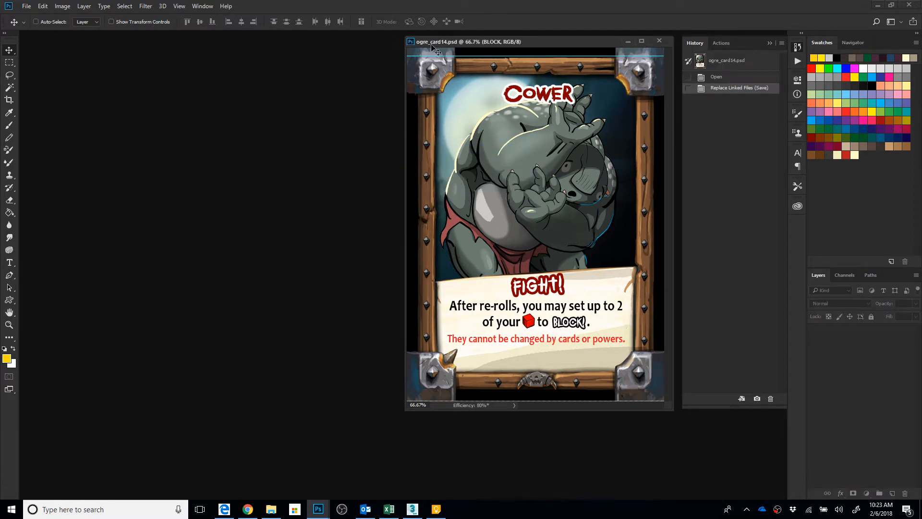
Switch to the print sheet gangup_ogre_9in 2 pairs.psd and look over its card grid and layer list.
left_click_drag(445, 41, 419, 45)
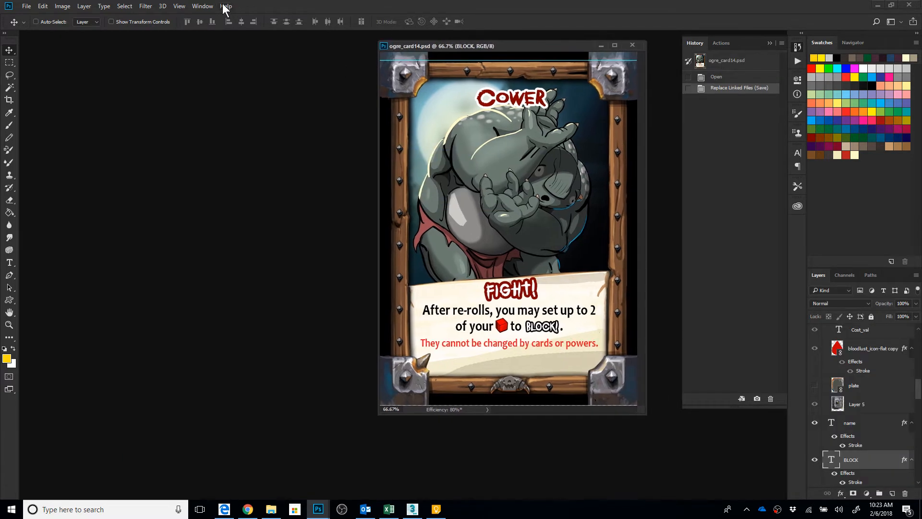
left_click(202, 6)
left_click(258, 372)
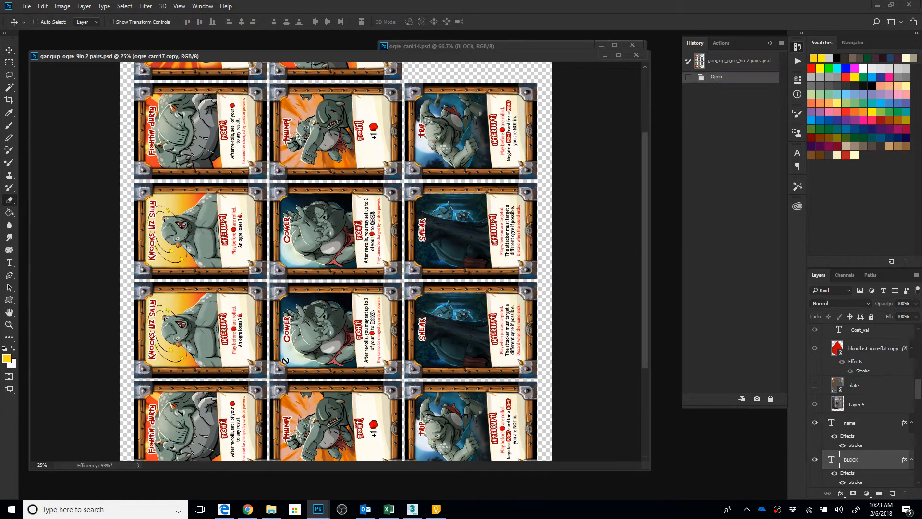
key("r")
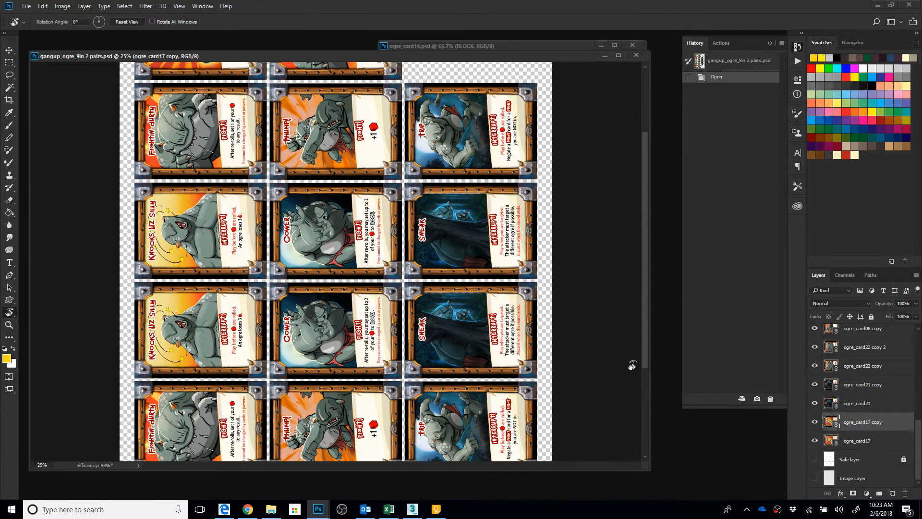
left_click_drag(647, 352, 649, 254)
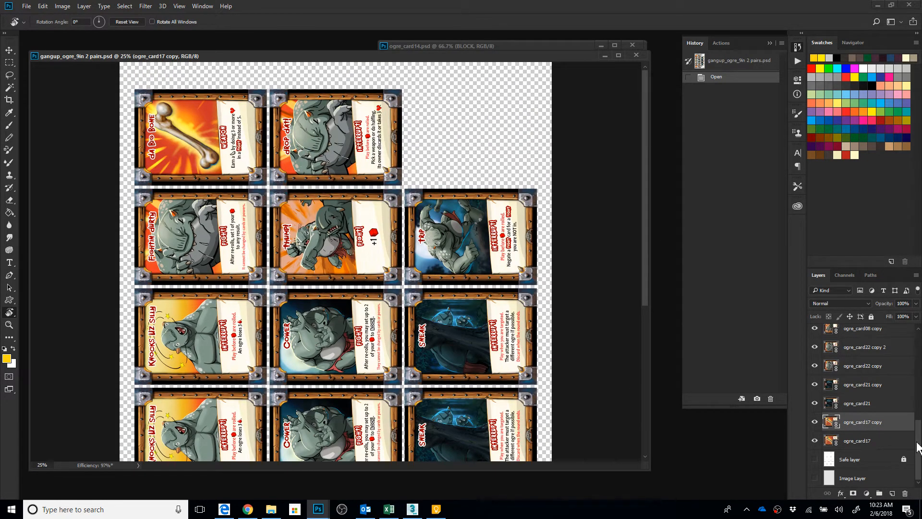
left_click_drag(919, 442, 918, 339)
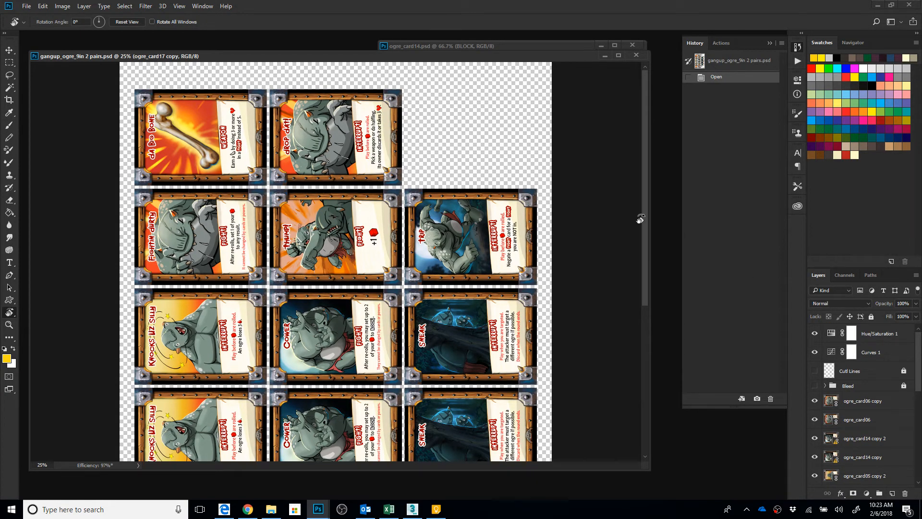
key("ctrl+minus")
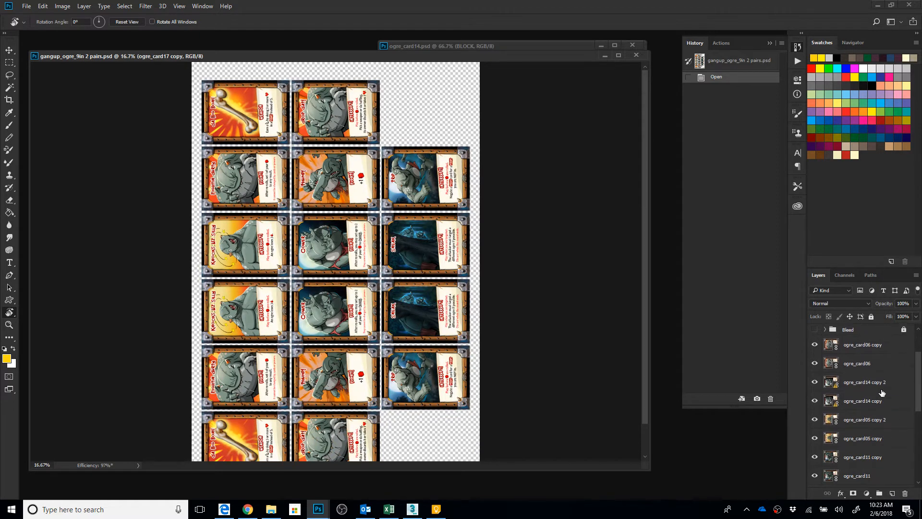
Check the Bleed group and the cut-lines layer over the card sheet by showing and hiding them.
left_click(814, 385)
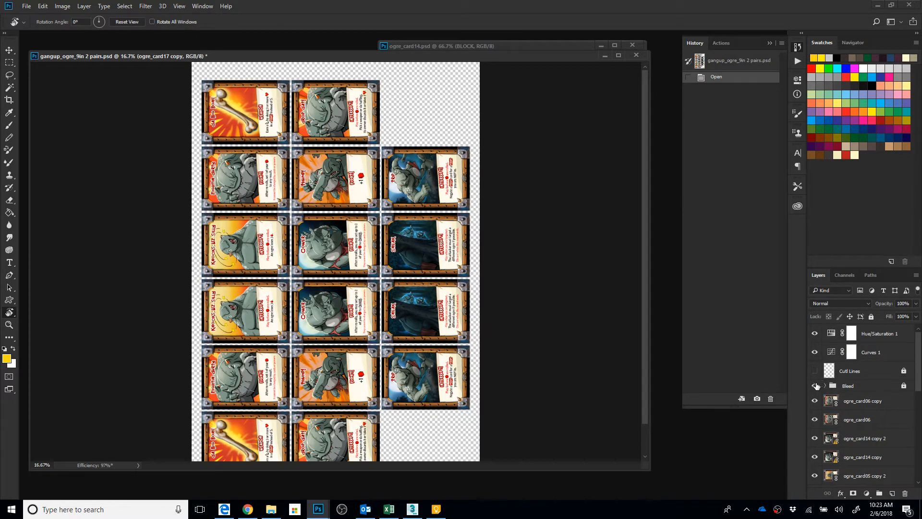
left_click(814, 371)
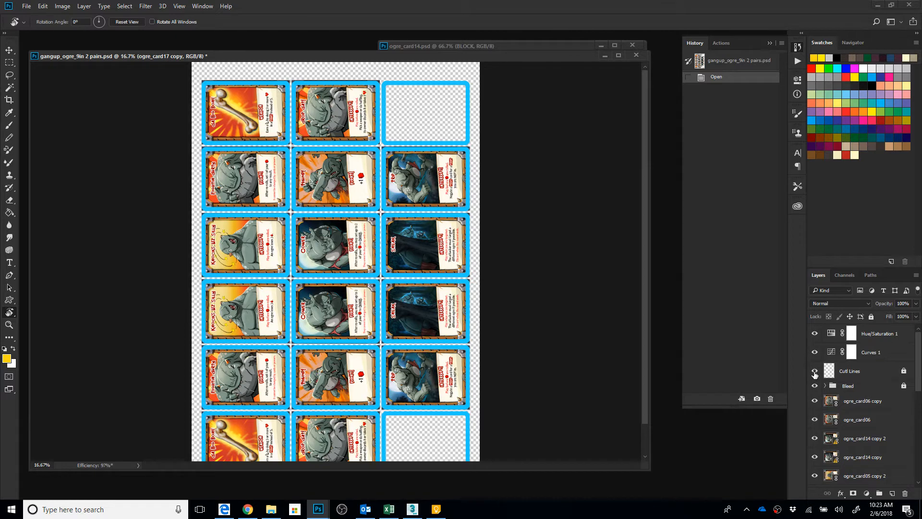
left_click(815, 372)
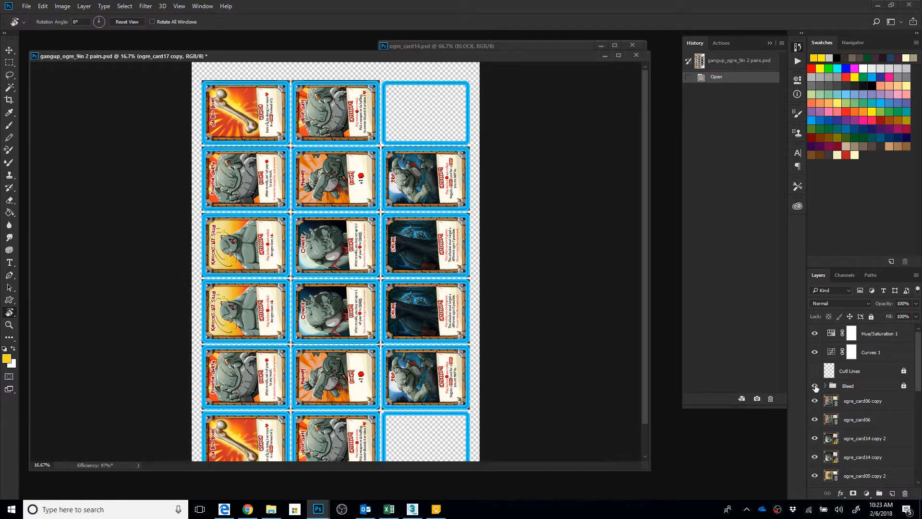
Place temp_01.psd as a linked object above the ogre_card06 copy layer and rotate it -90 degrees.
left_click(850, 404)
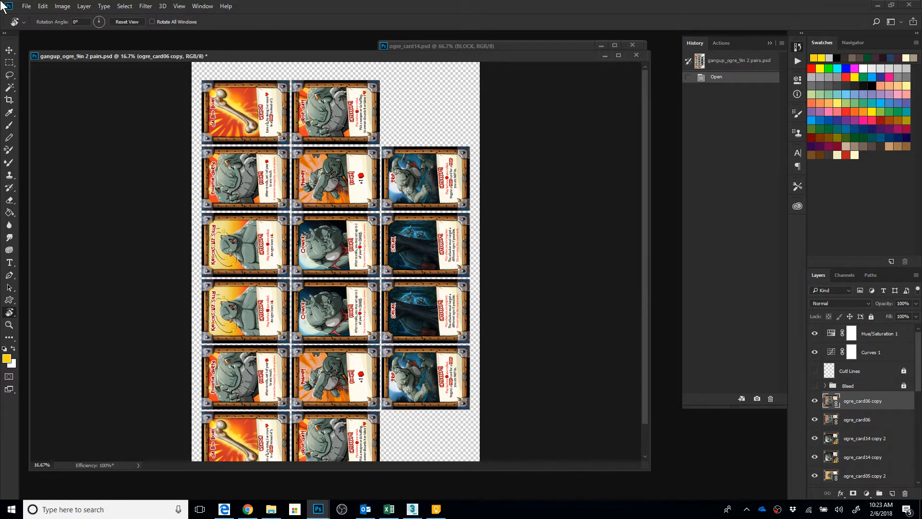
left_click(27, 6)
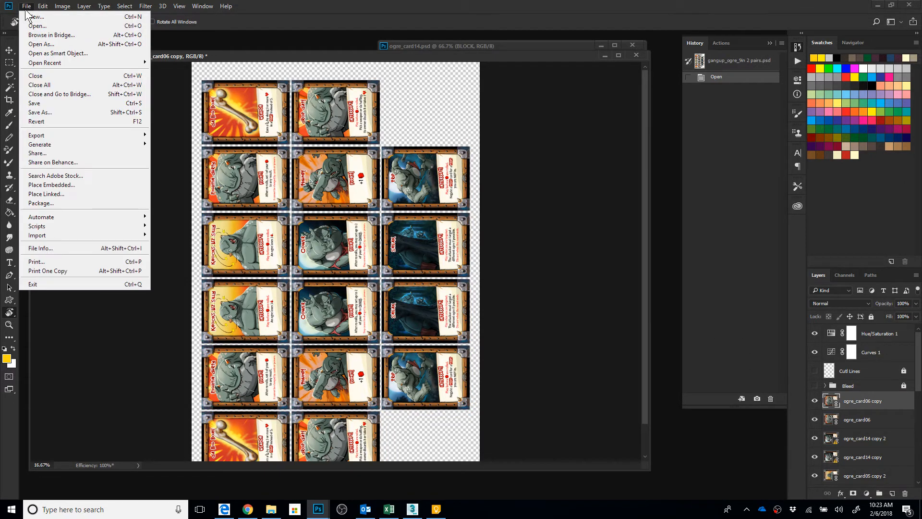
left_click(52, 195)
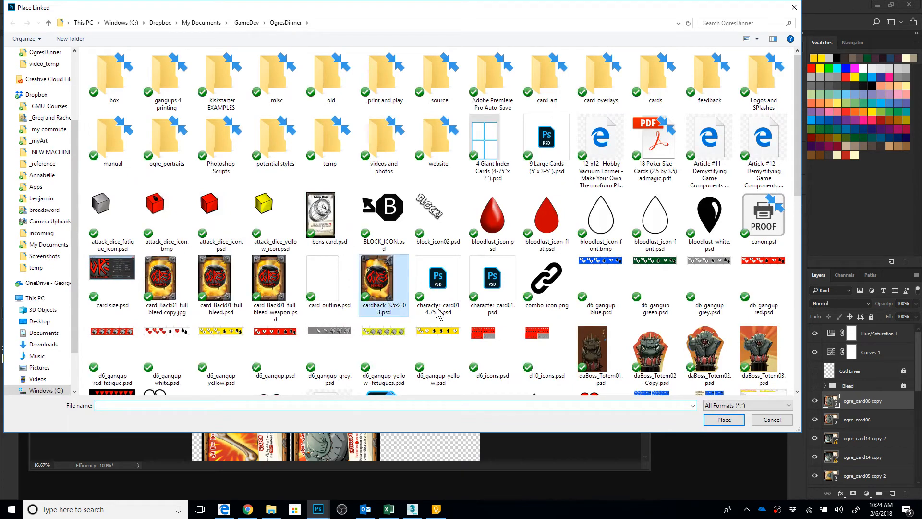
scroll(535, 350, "down", 15)
left_click(240, 281)
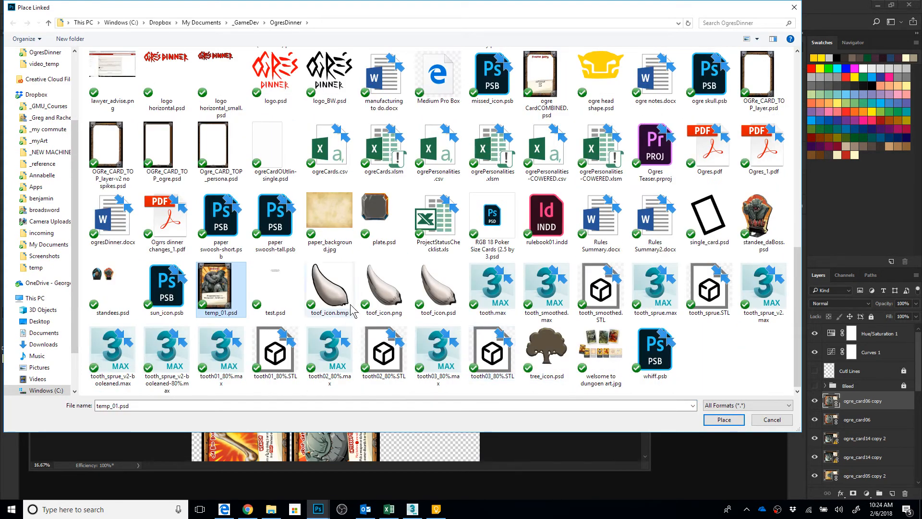
double_click(240, 281)
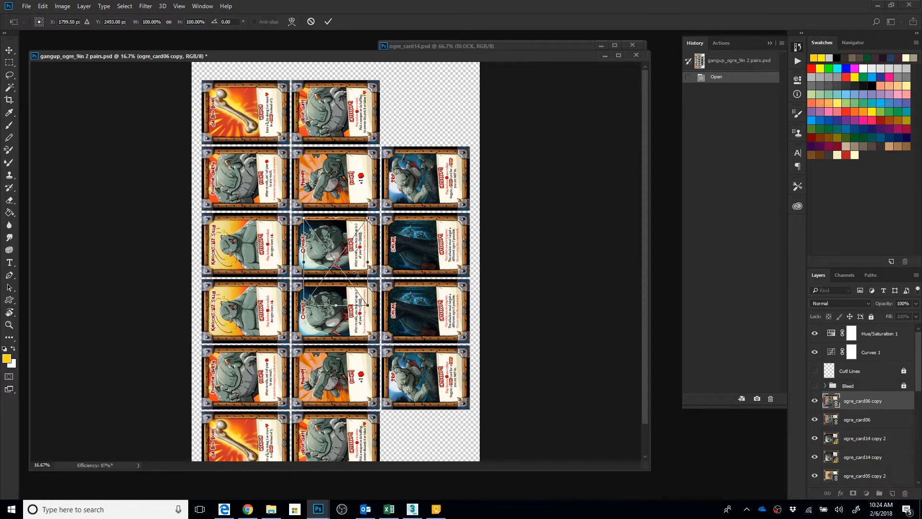
left_click_drag(373, 313, 409, 230)
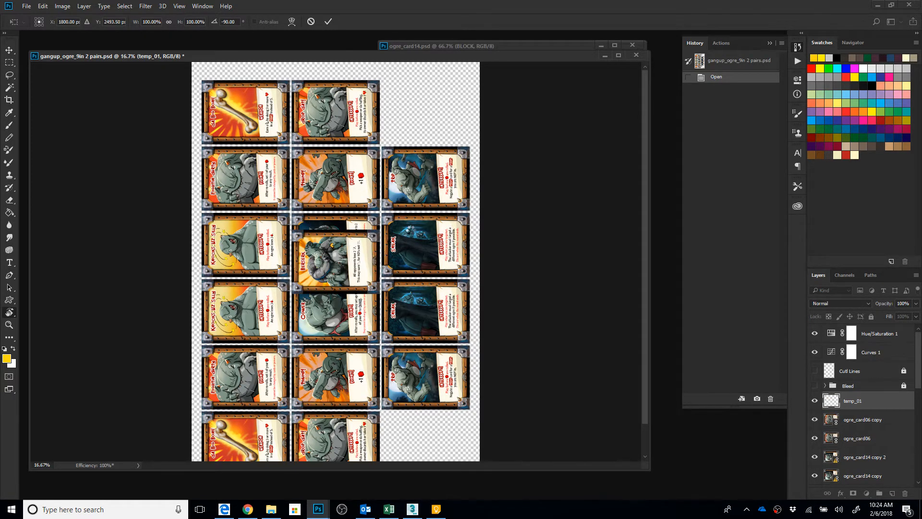
Move the placed Berserk card into the empty third slot of the sheet's first row, and delete its layer.
key("Return")
left_click_drag(333, 264, 475, 155)
key("ctrl+space")
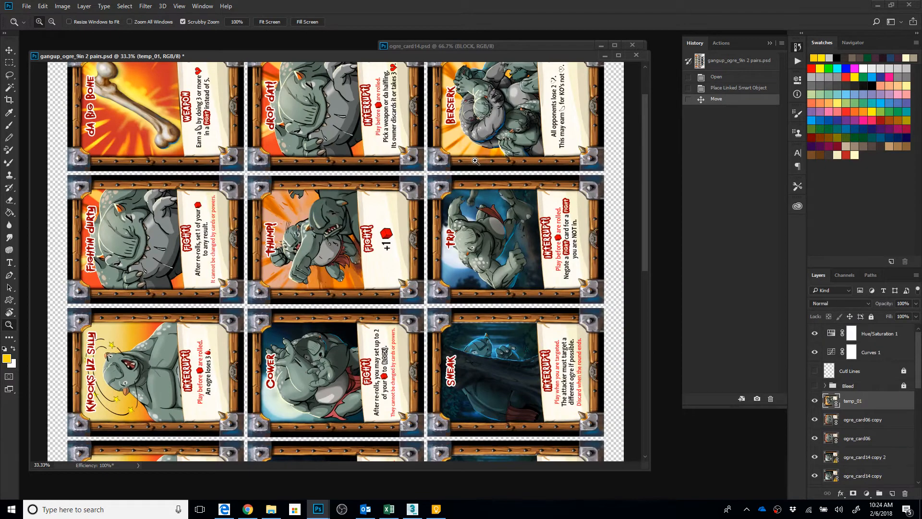
left_click(475, 161, "alt")
left_click(475, 161, "alt")
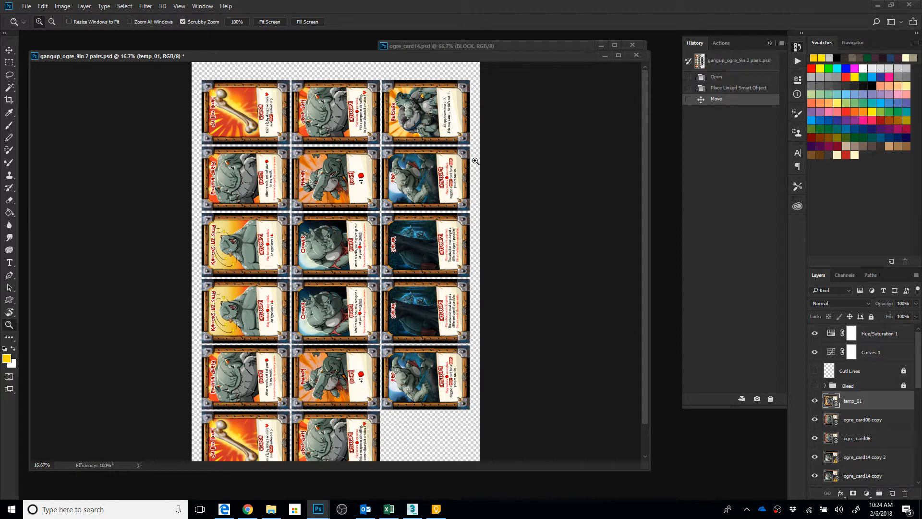
key("Delete")
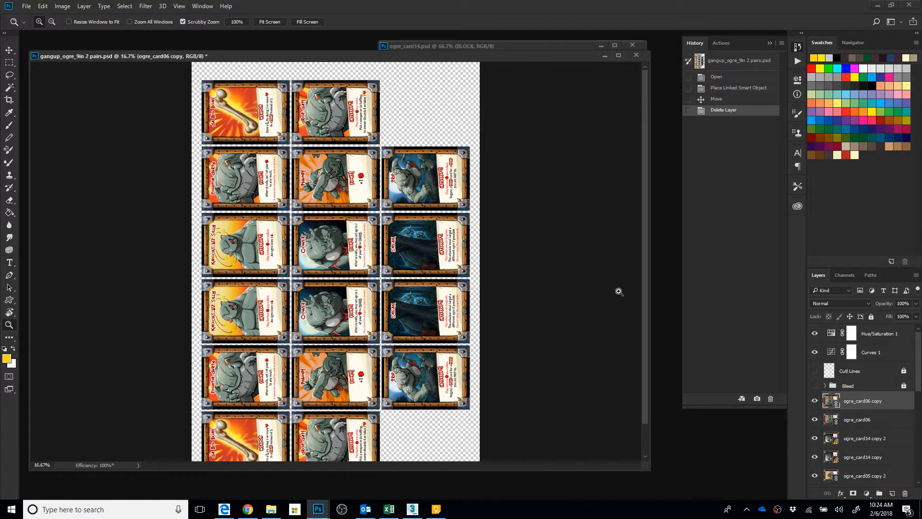
Select the ogre_card14 copy 2 layer and update all modified linked content in the print sheet.
scroll(472, 247, "down", 2)
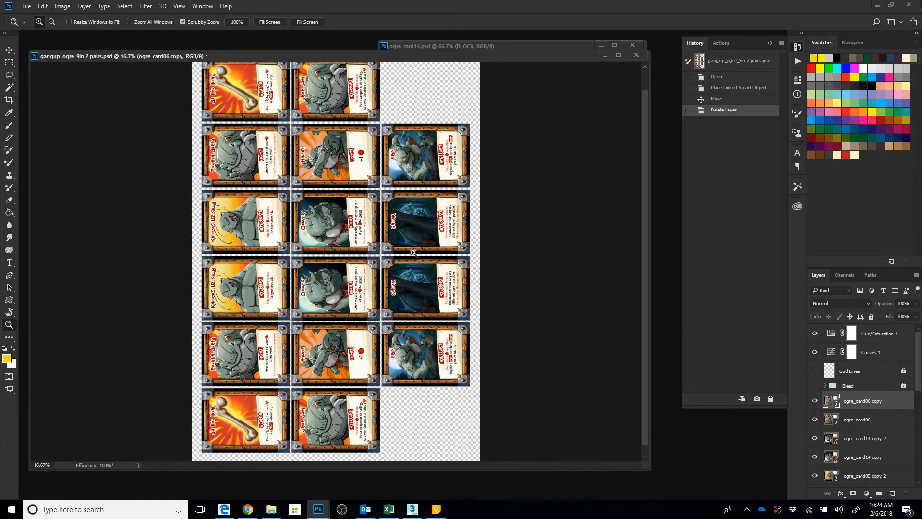
scroll(884, 426, "down", 2)
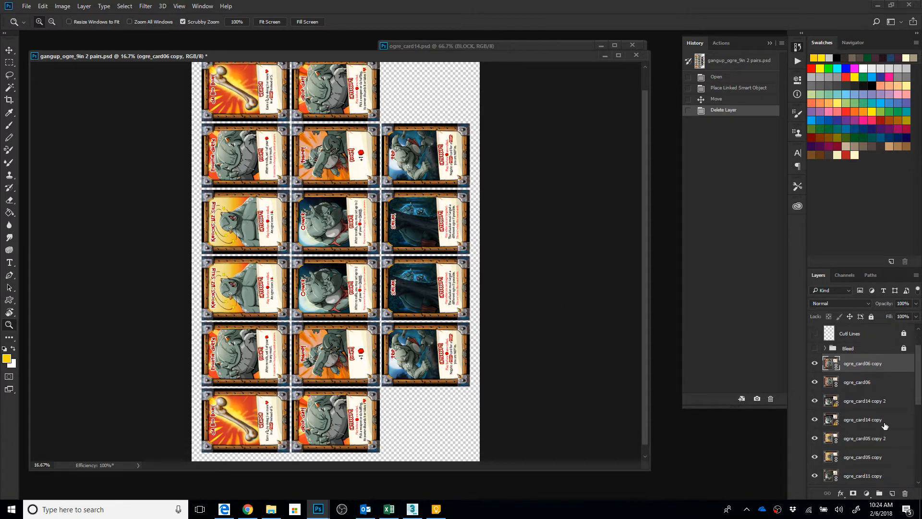
left_click(860, 406)
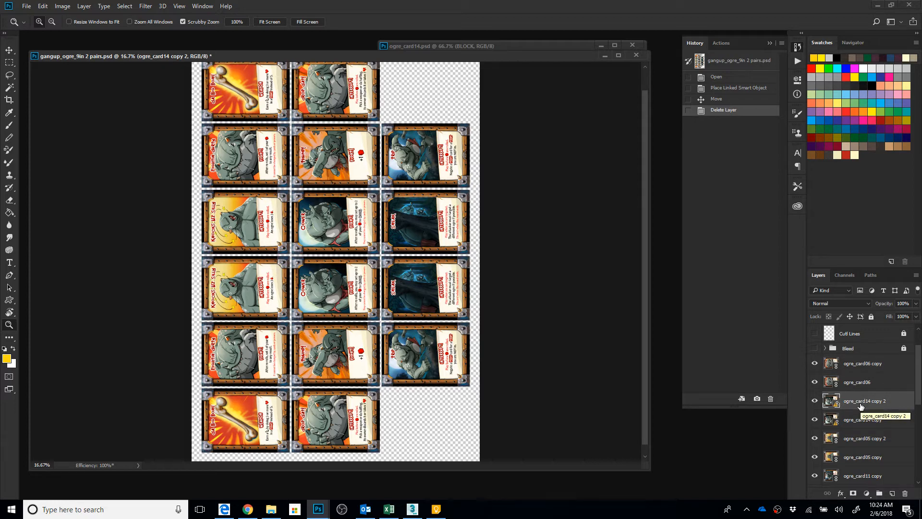
right_click(860, 403)
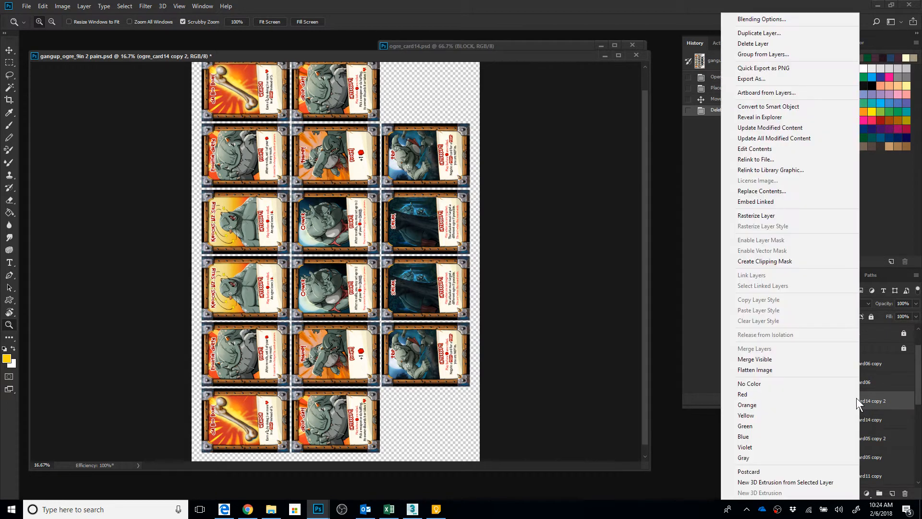
left_click(770, 138)
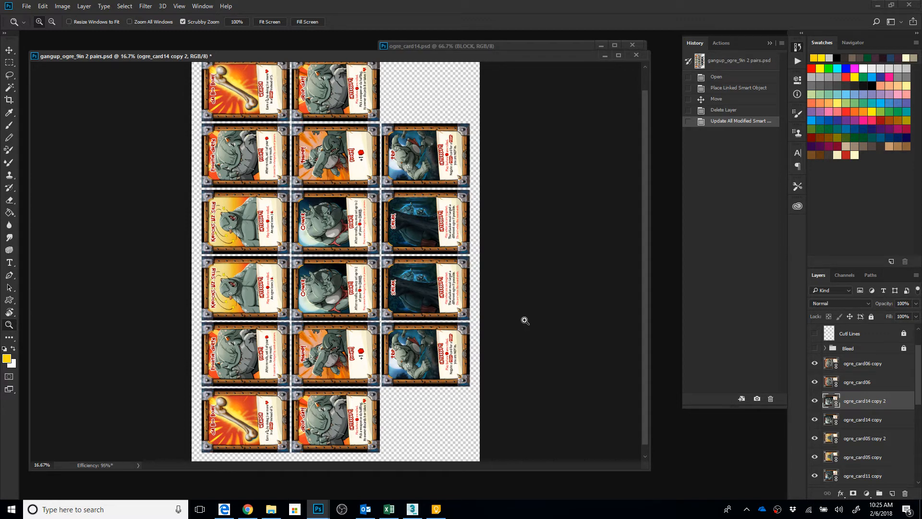
Compare the sheet's colours with and without the Hue/Saturation 1 and Curves 1 adjustment layers, leaving both shown.
scroll(485, 307, "up", 2)
scroll(832, 402, "up", 1)
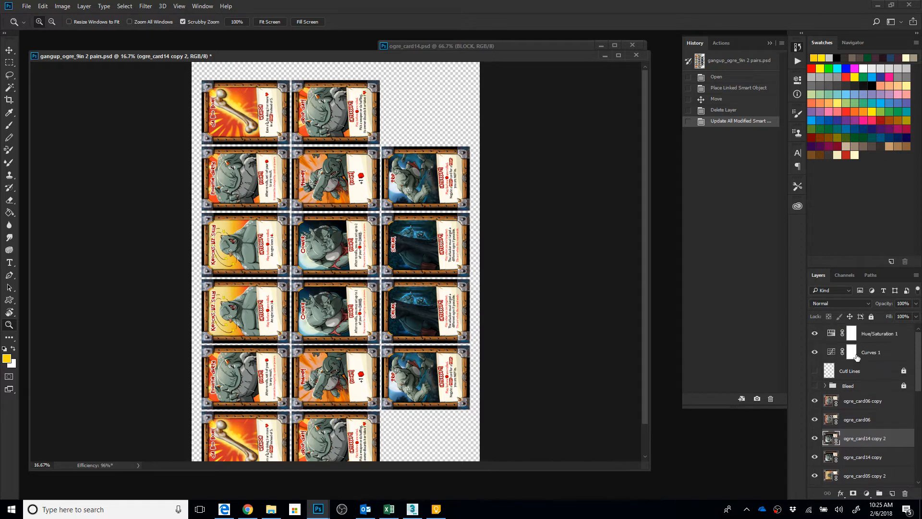
left_click(814, 333)
left_click(814, 352)
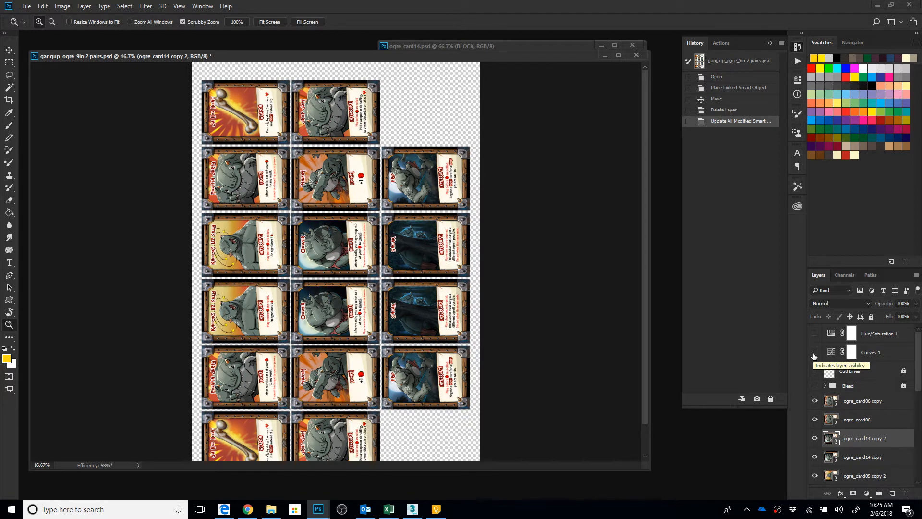
left_click(814, 353)
left_click(814, 333)
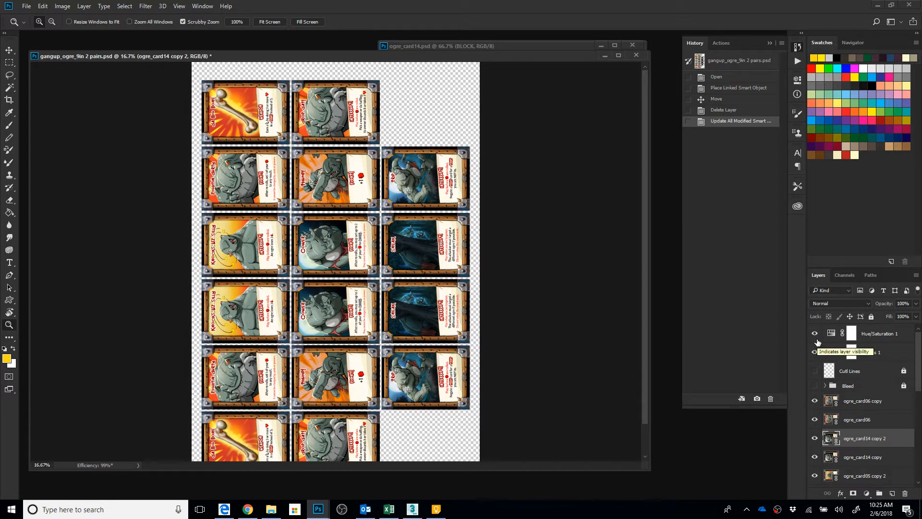
Close the gangup_ogre_9in 2 pairs.psd print sheet and reposition the ogre_card14.psd window in the workspace.
left_click(635, 55)
left_click(470, 194)
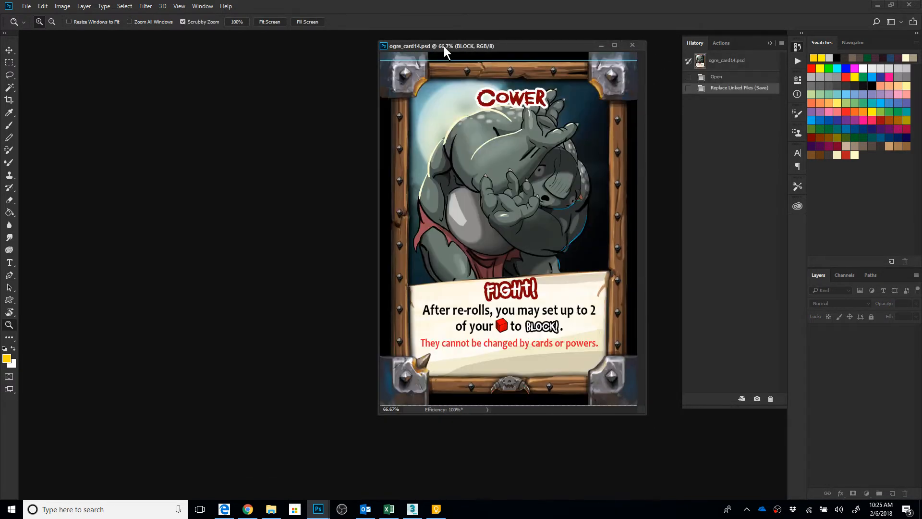
left_click_drag(443, 47, 335, 62)
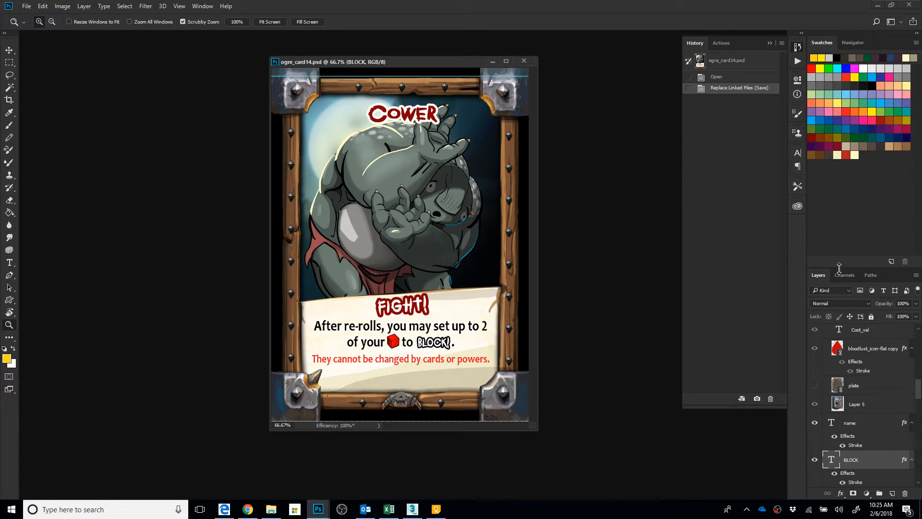
Enlarge the layer list, select OGRe_CARD_TOP_layer, and examine the Cower card with its frame hidden and shown.
left_click_drag(837, 226, 836, 195)
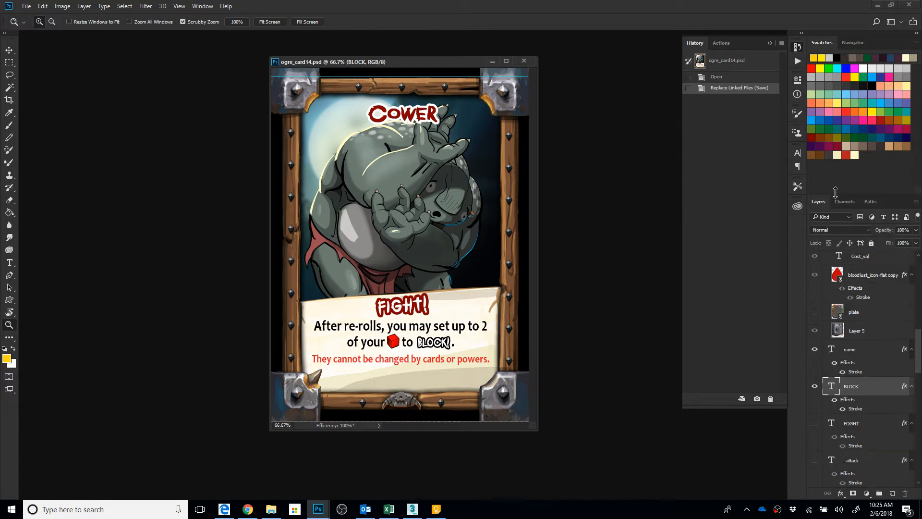
mouse_move(920, 365)
left_mouse_down()
mouse_move(921, 289)
mouse_move(921, 482)
left_mouse_up()
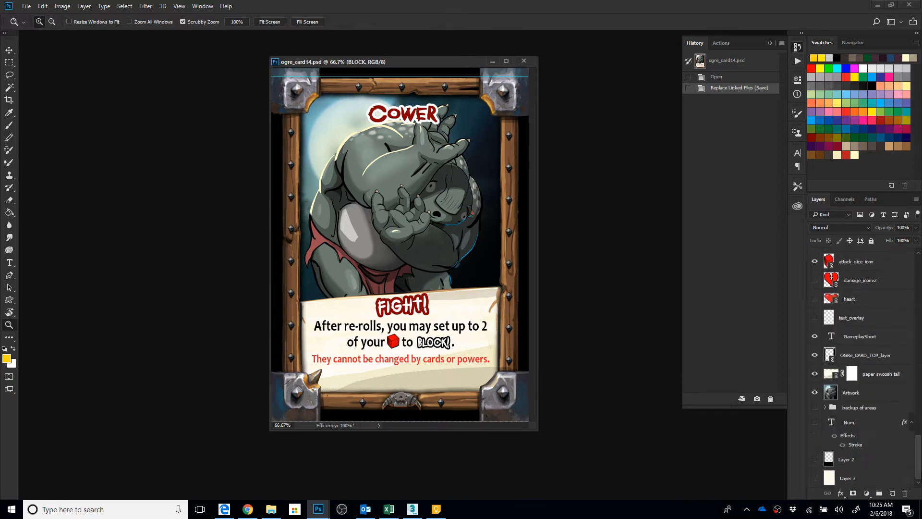
key("v")
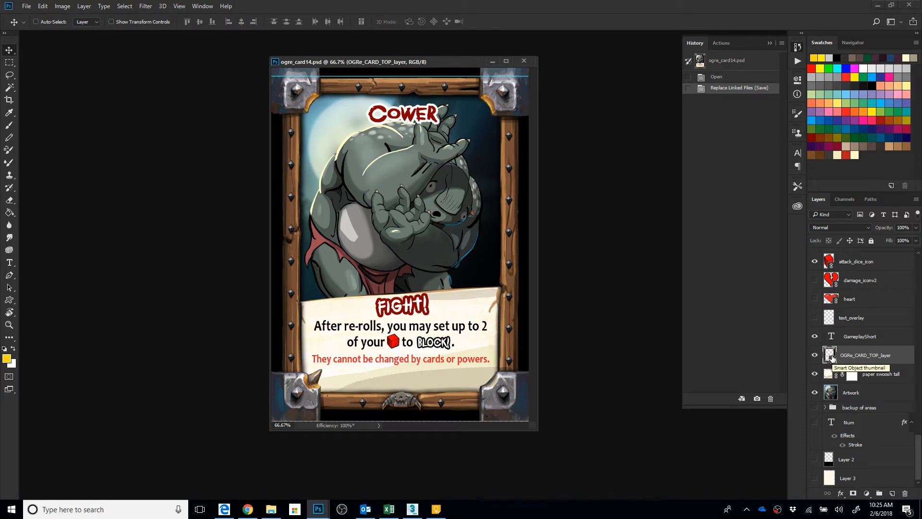
left_click(815, 355)
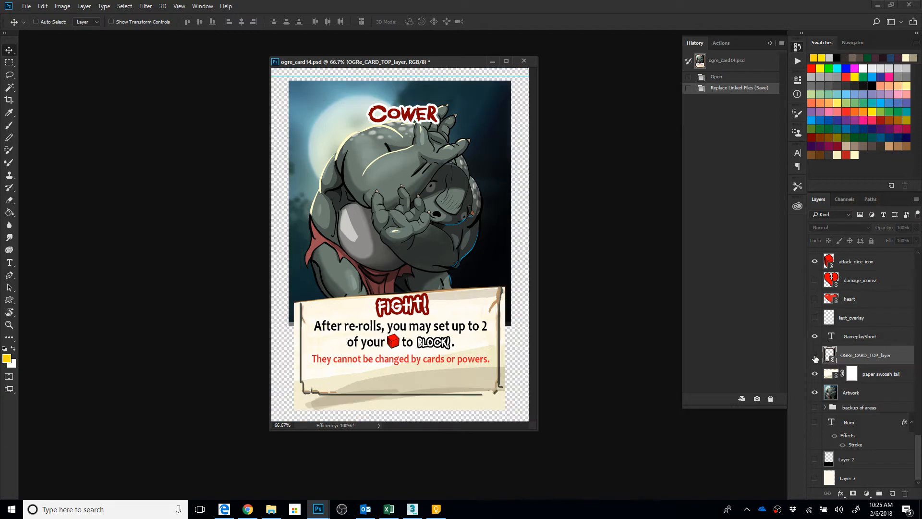
left_click(814, 355)
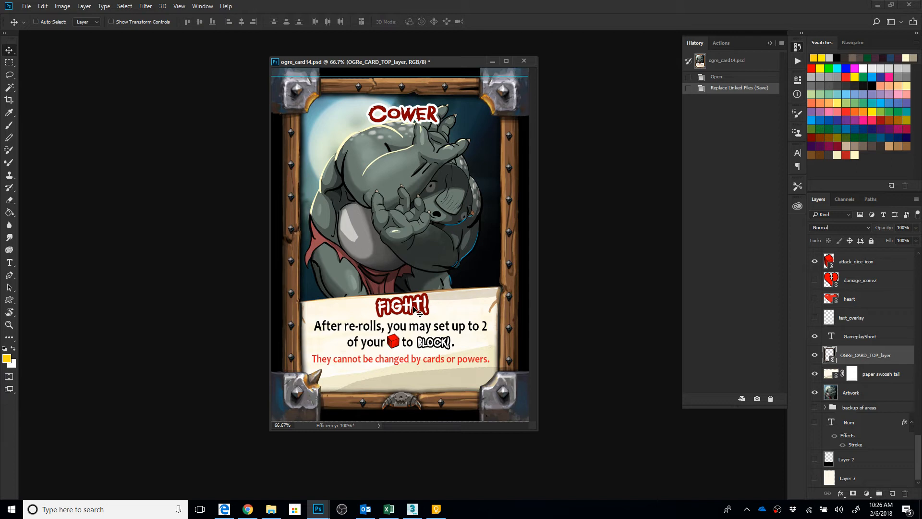
Open the source file of the card's attack_dice_icon smart object, skip relinking its missing Ten_sided_dice.psd asset, and close the source.
left_click(395, 343, "ctrl")
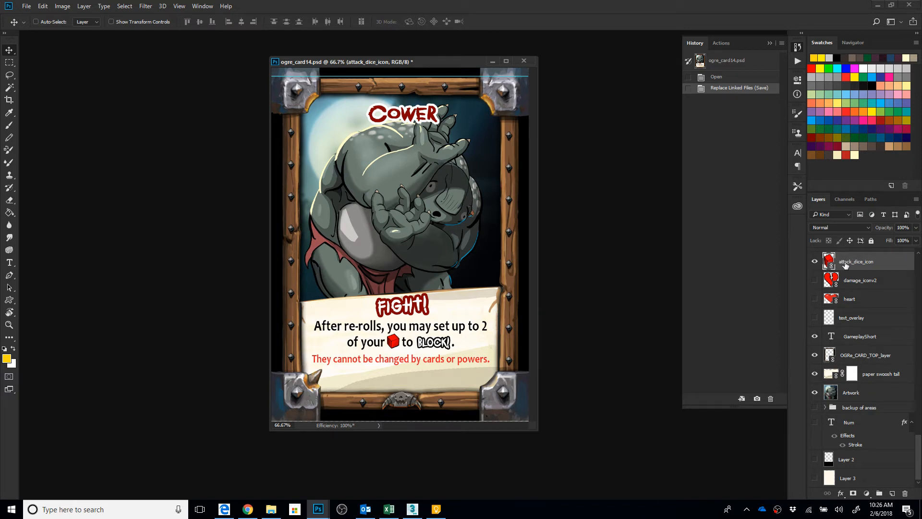
double_click(828, 262)
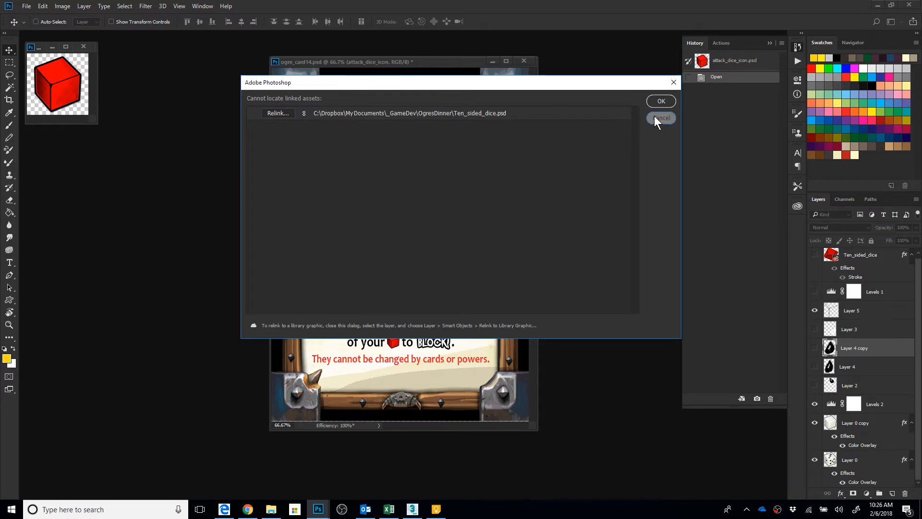
left_click(654, 116)
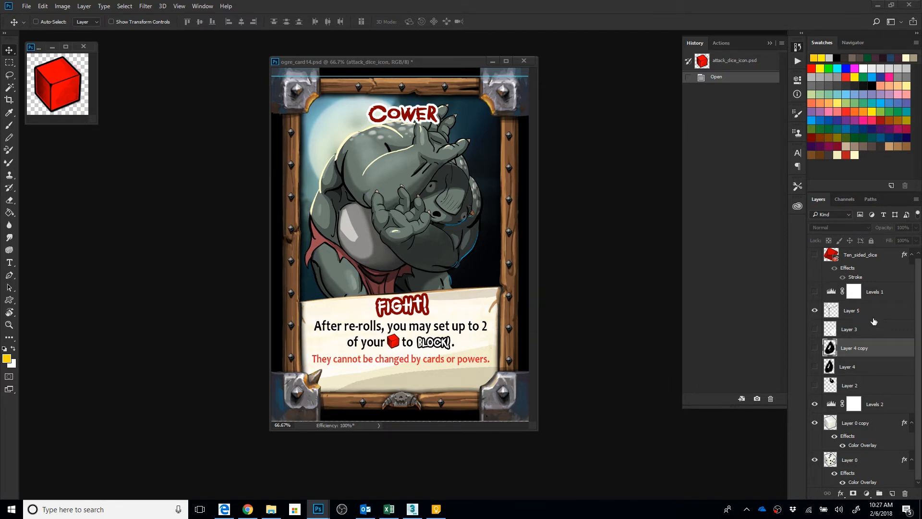
left_click(83, 46)
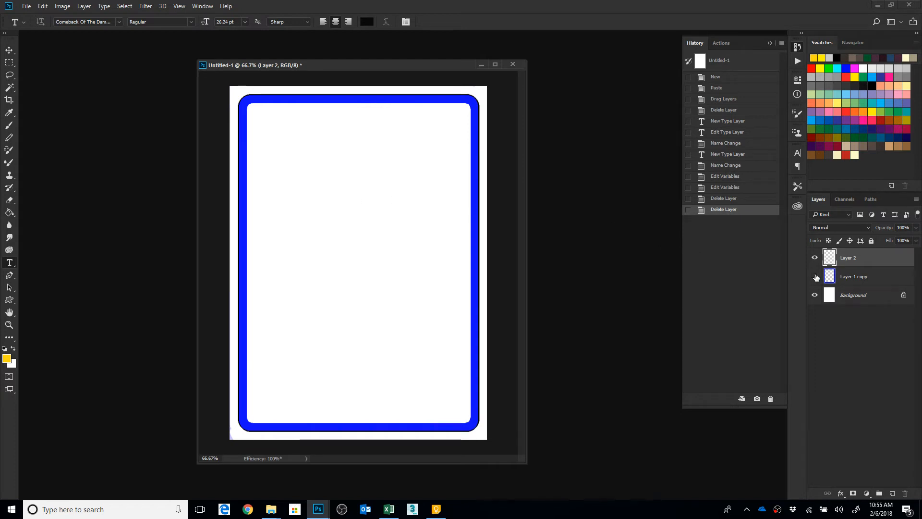
Check the Layer 1 copy border's visibility, leave it shown, and add a text box reading NAME near the top inside the border.
left_click(815, 276)
left_click(814, 276)
left_click_drag(264, 126, 458, 162)
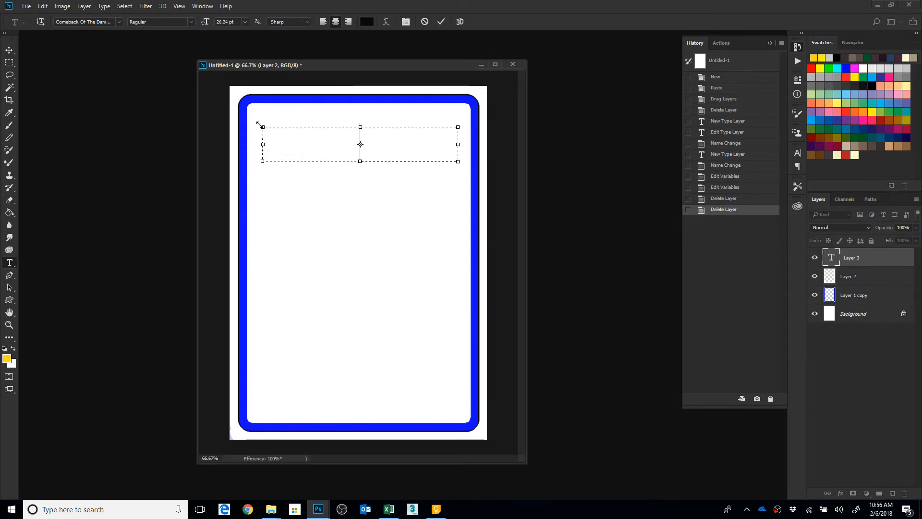
type("NAME")
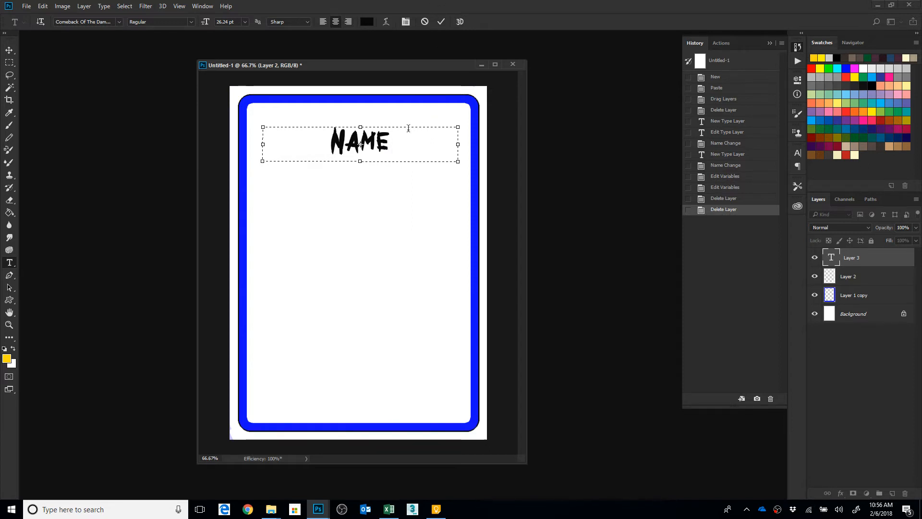
Replace the NAME text with a row of W characters spanning the full width of the text box.
key("shift+Left")
key("ctrl+a")
type("WWWW")
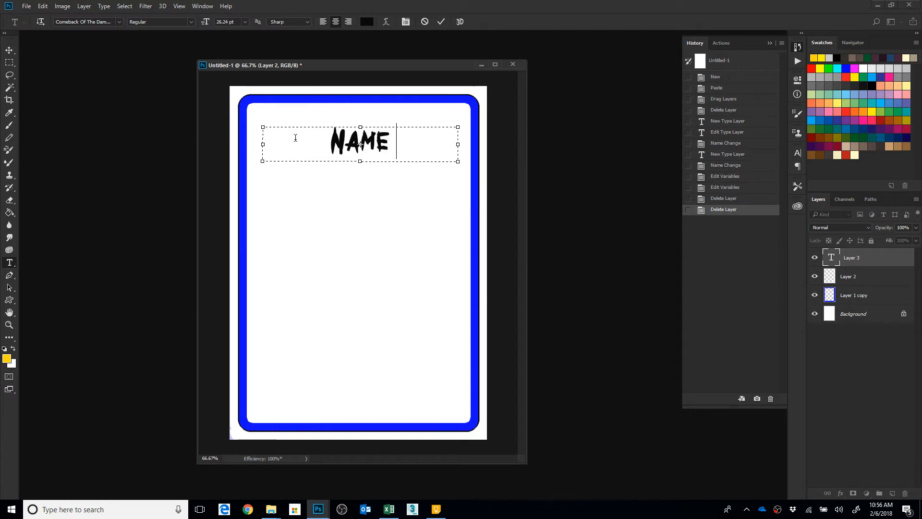
type("WWWWW")
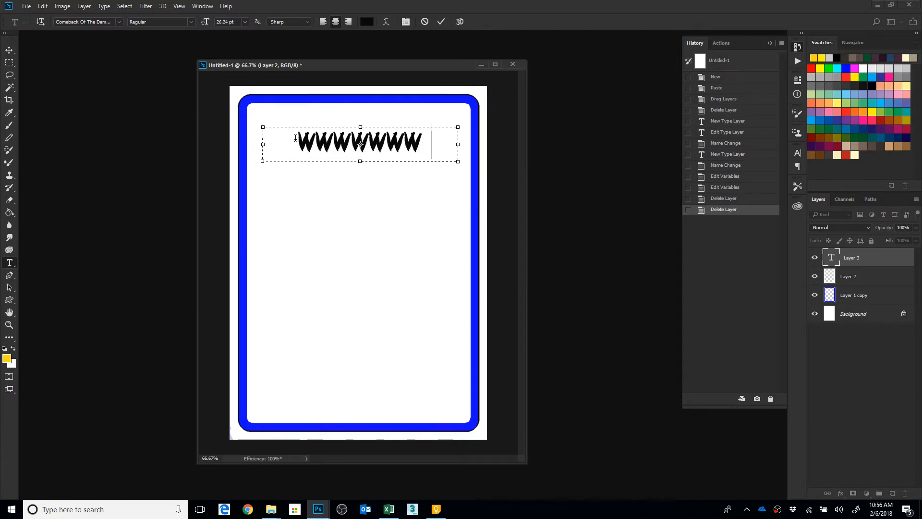
type("WW")
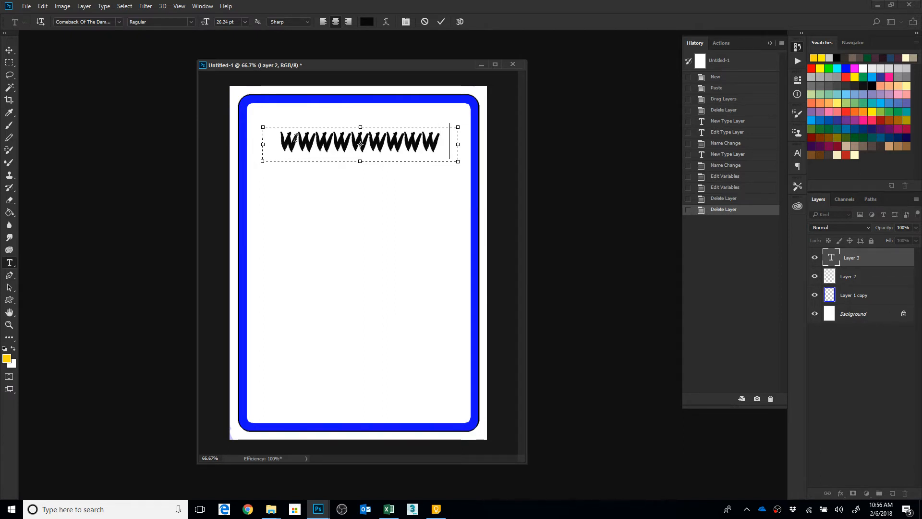
type("WW")
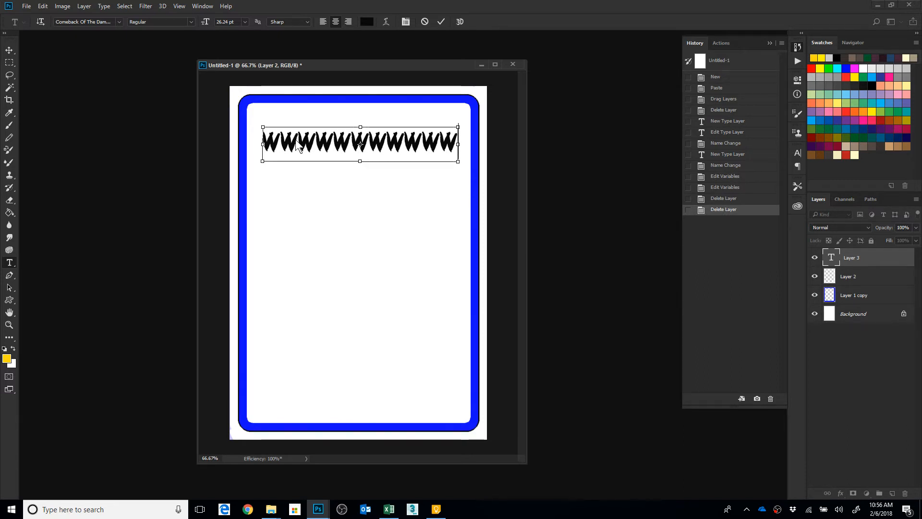
key("ctrl+Return")
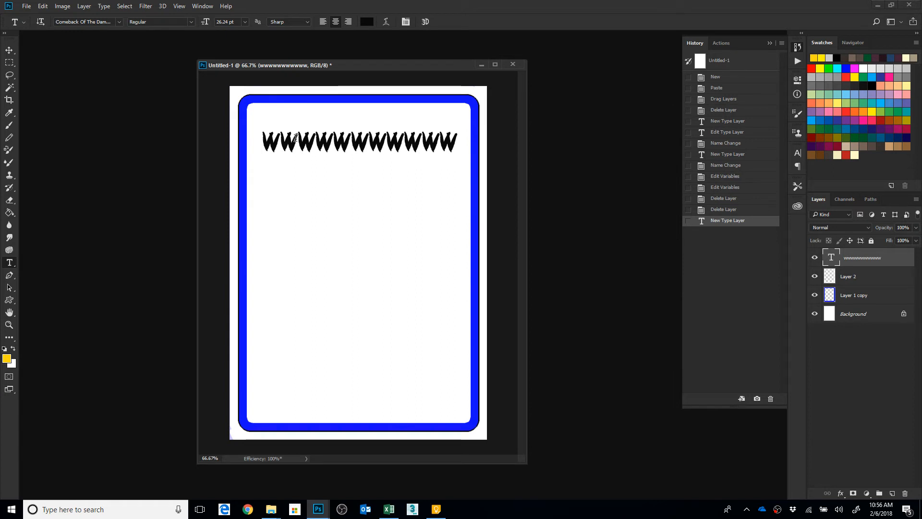
Rename the W text layer as name.
double_click(851, 259)
type("name")
key("Return")
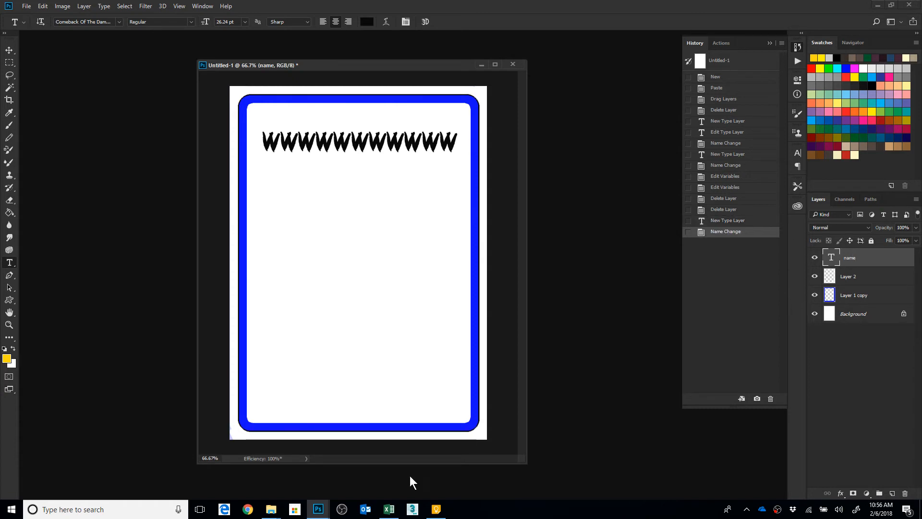
Switch to the blank Excel workbook and enter the header name in A1 and card 1 in A2.
left_click(388, 509)
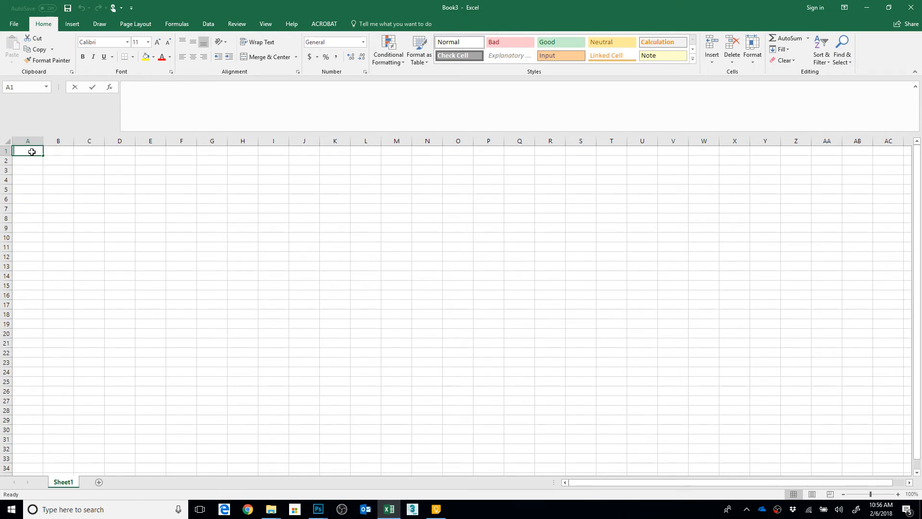
type("name")
key("Return")
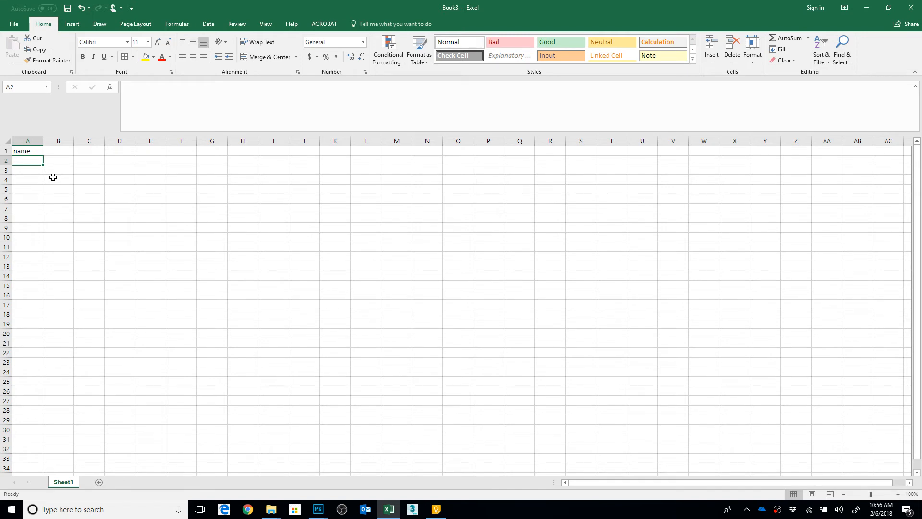
type("cards1")
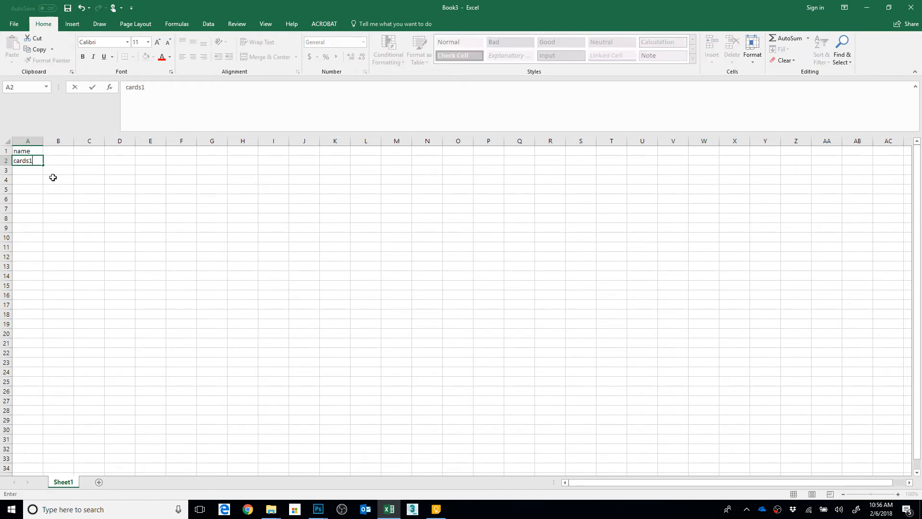
key("BackSpace")
type("1")
key("Return")
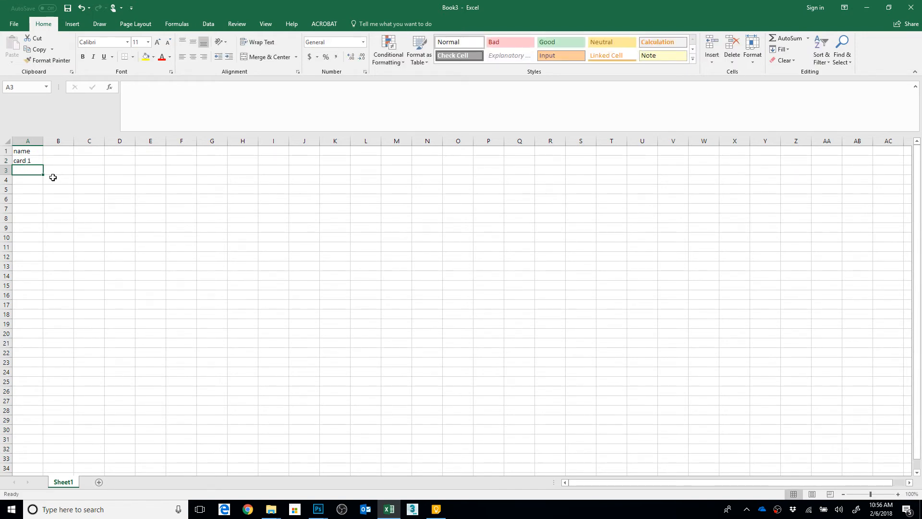
Enter the weapon of doom in A3 and the shovel in A4, widening column A to fit the entries.
type("teh weapons")
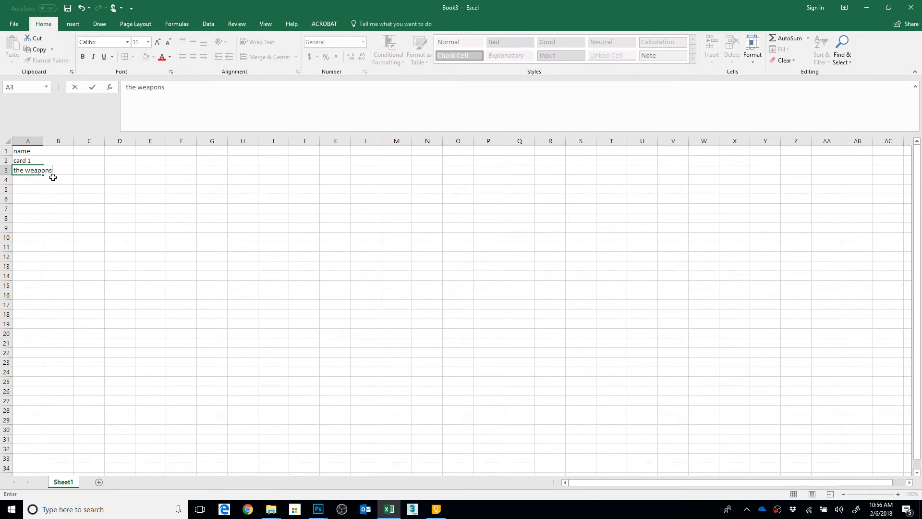
key("BackSpace")
type("of doom")
key("Return")
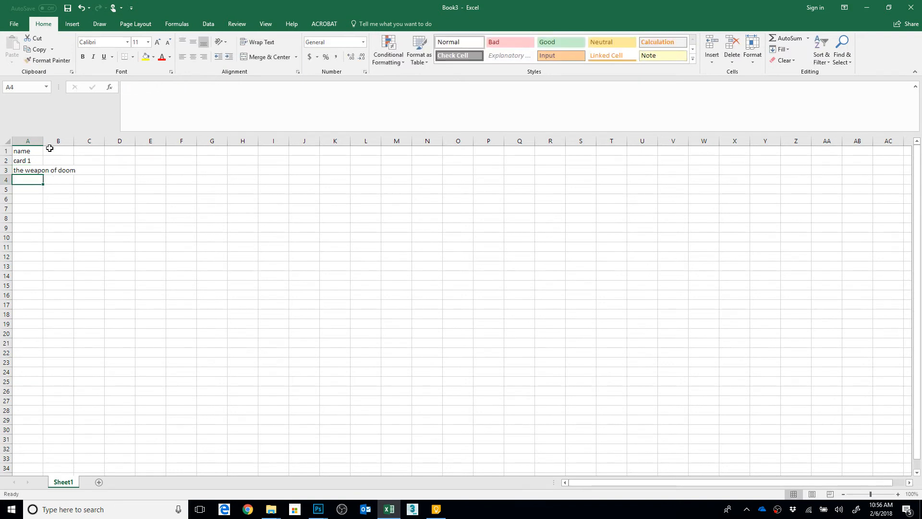
left_click_drag(42, 137, 87, 137)
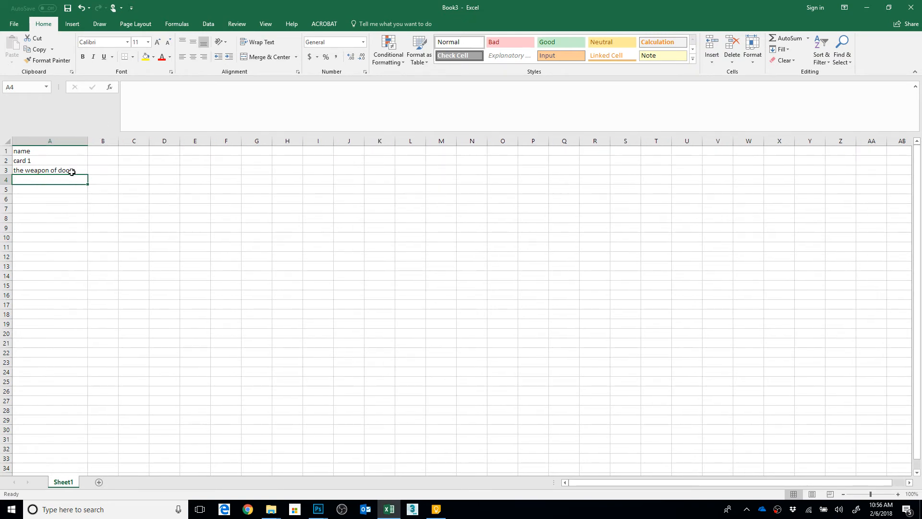
type("the shovel")
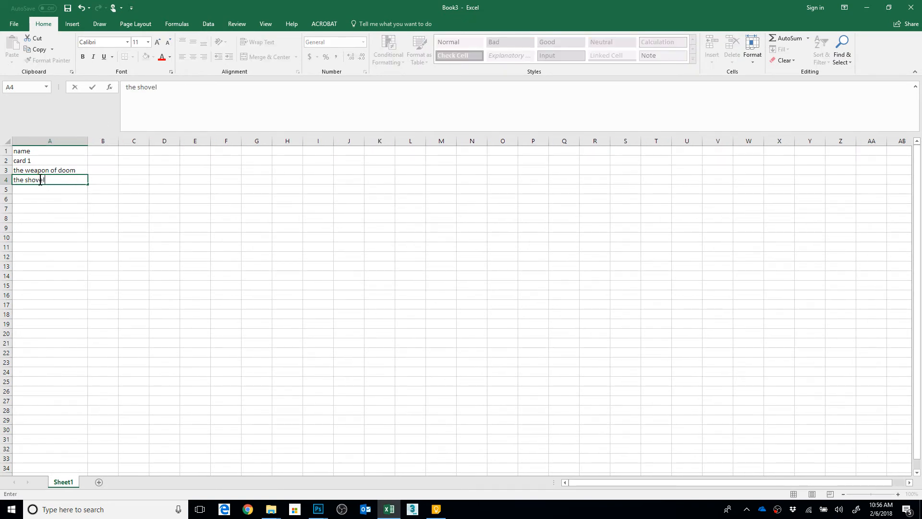
key("Return")
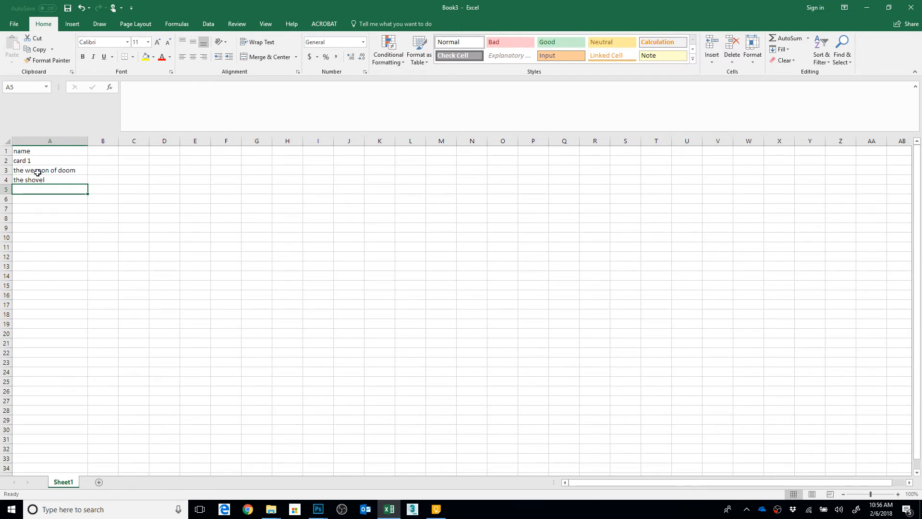
Replace the entry in A2 with axe of death.
left_click(30, 161)
type("ax")
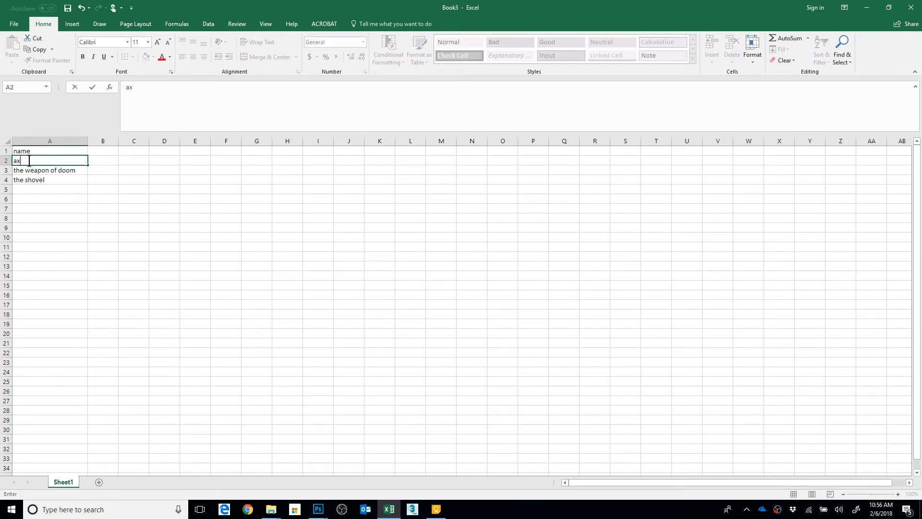
type("e of death")
key("Return")
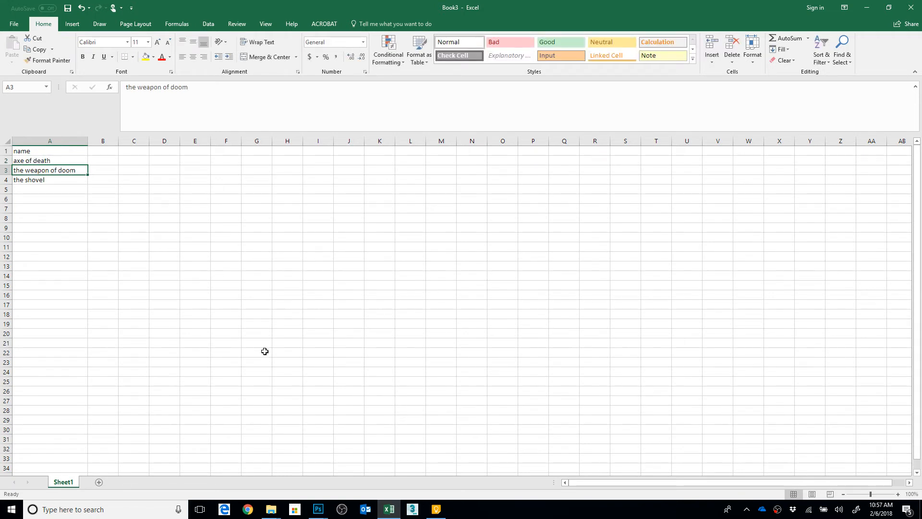
Switch back to Photoshop and start saving the card template under a new name in the Documents folder.
key("alt+Tab")
key("alt+Tab")
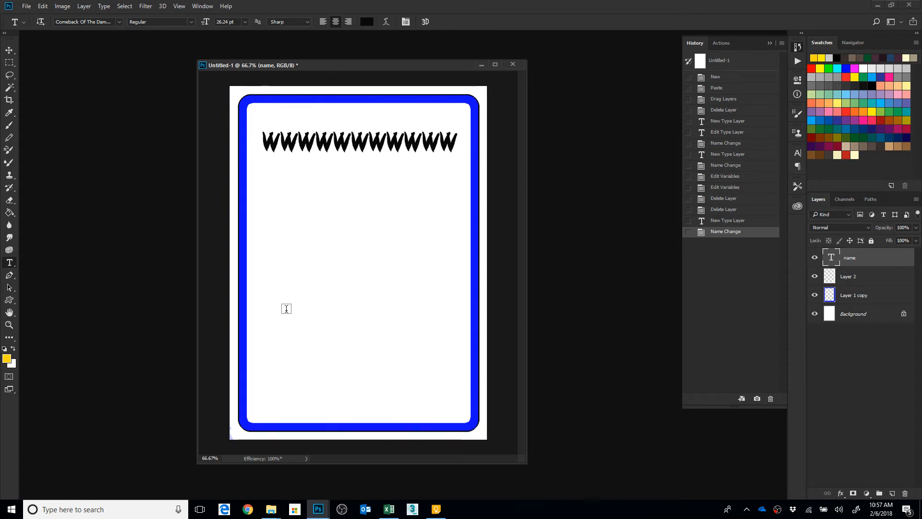
left_click(27, 5)
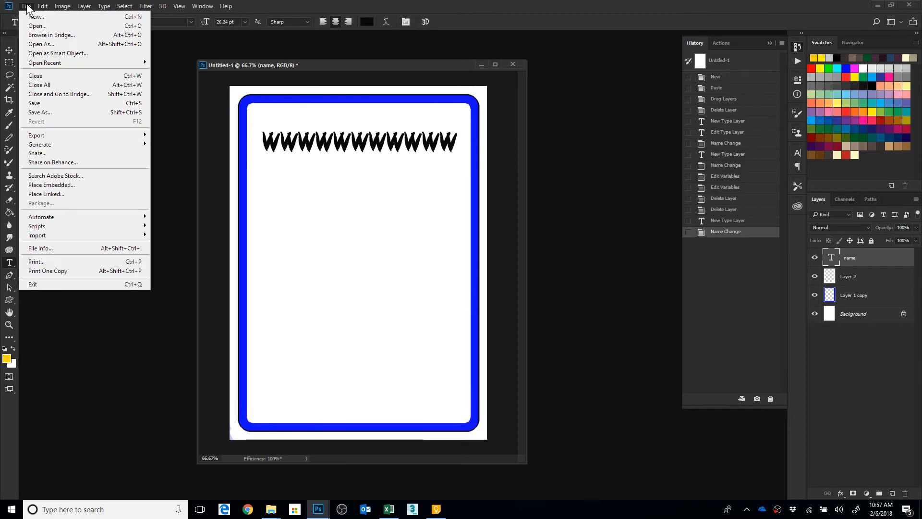
left_click(51, 111)
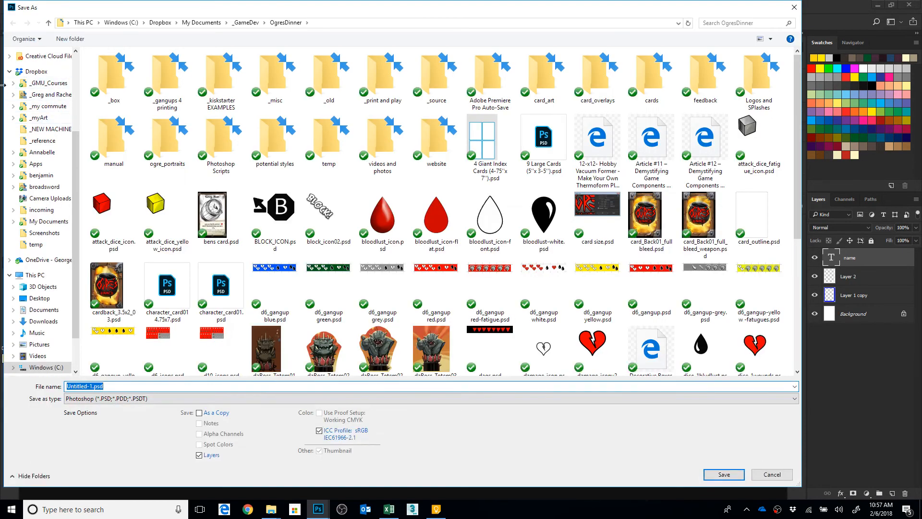
left_click_drag(74, 176, 74, 89)
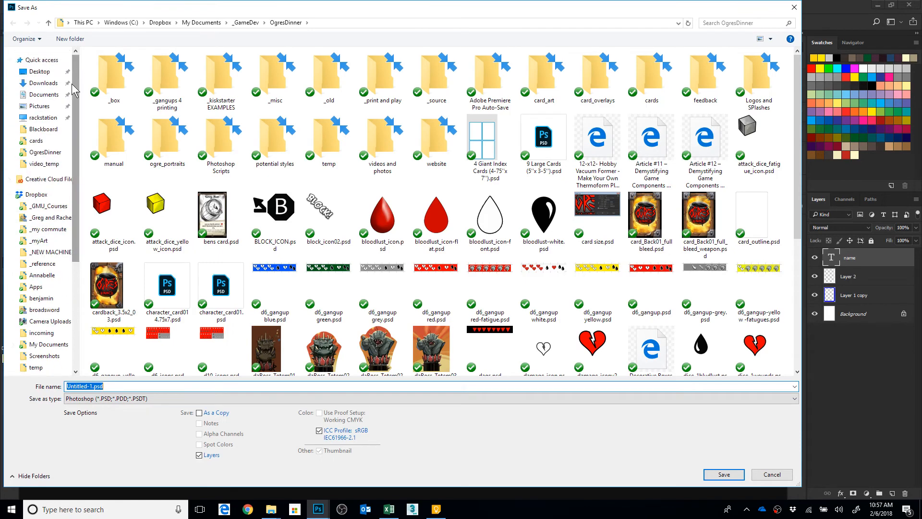
left_click(46, 94)
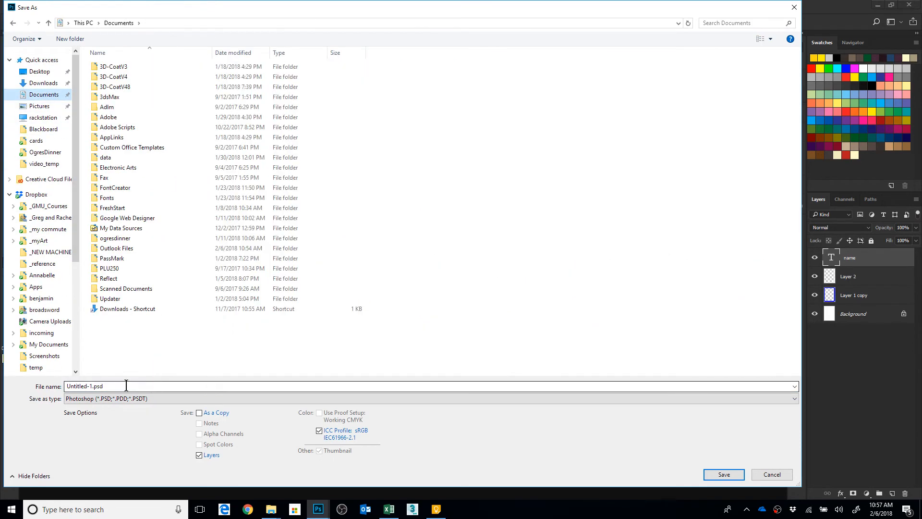
Name the Photoshop file Master_card_prototype01 and save it with the default format options.
double_click(122, 384)
type("card")
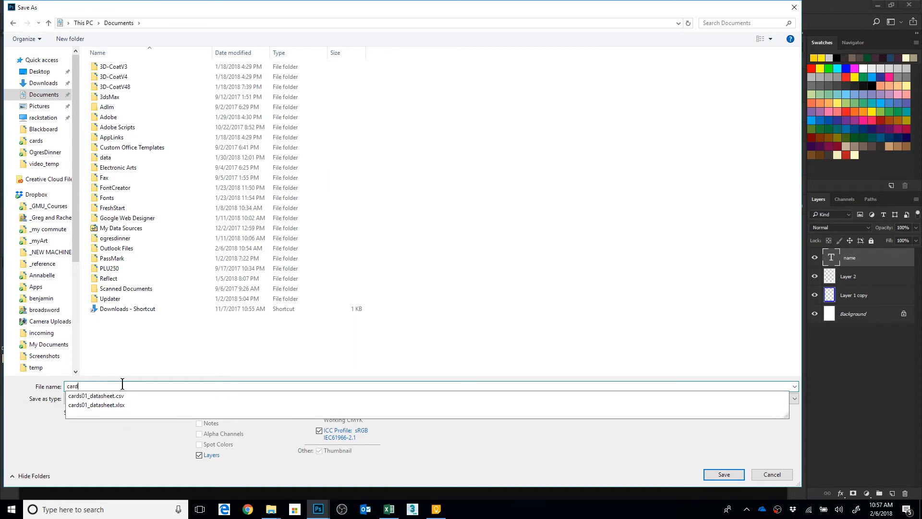
type("_prototy")
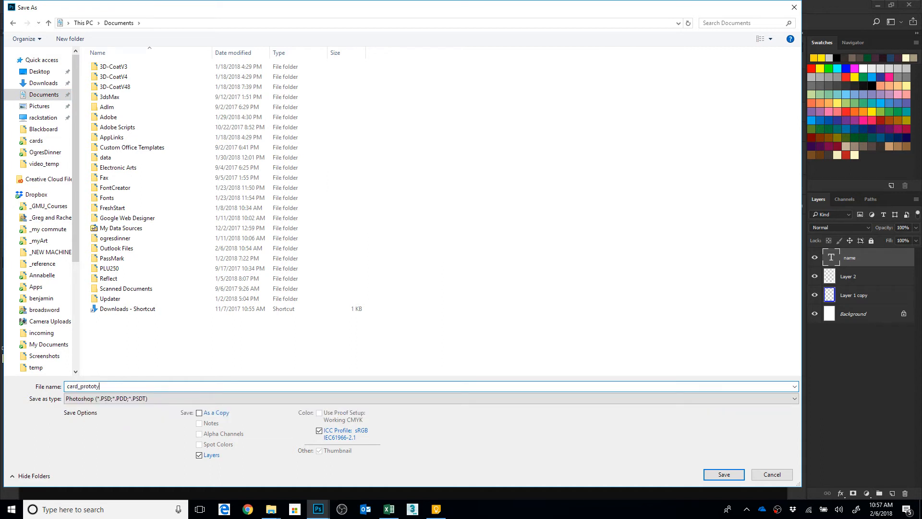
type("pe")
type("Mas")
type("ter_")
scroll(52, 161, "down", 4)
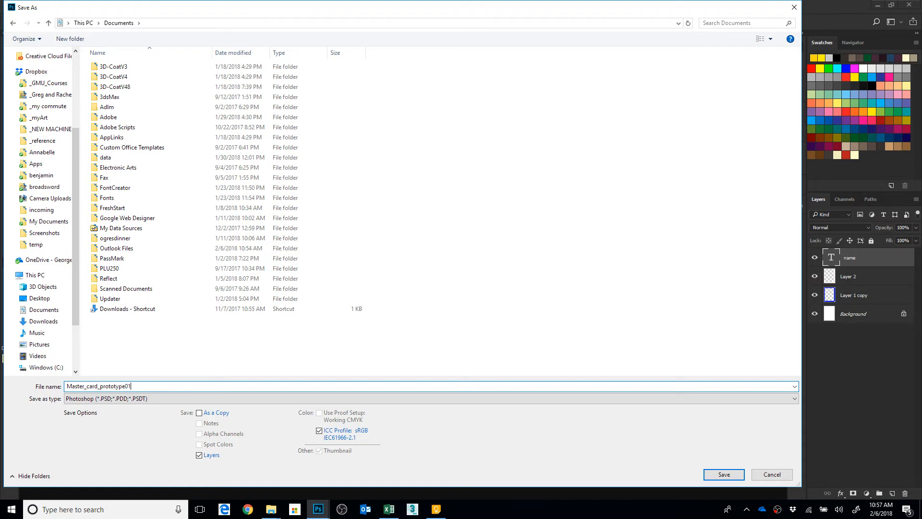
key("Return")
key("Return")
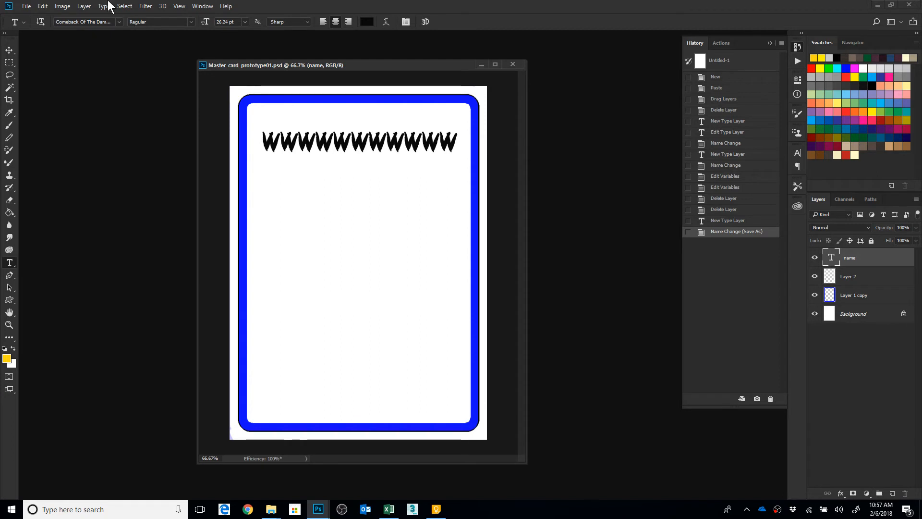
Define a text replacement variable called name for the name layer.
left_click(58, 6)
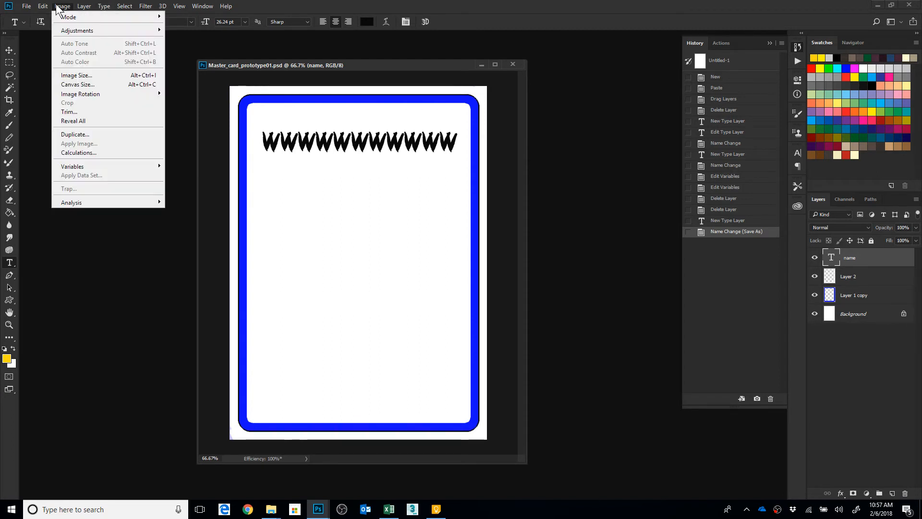
mouse_move(83, 166)
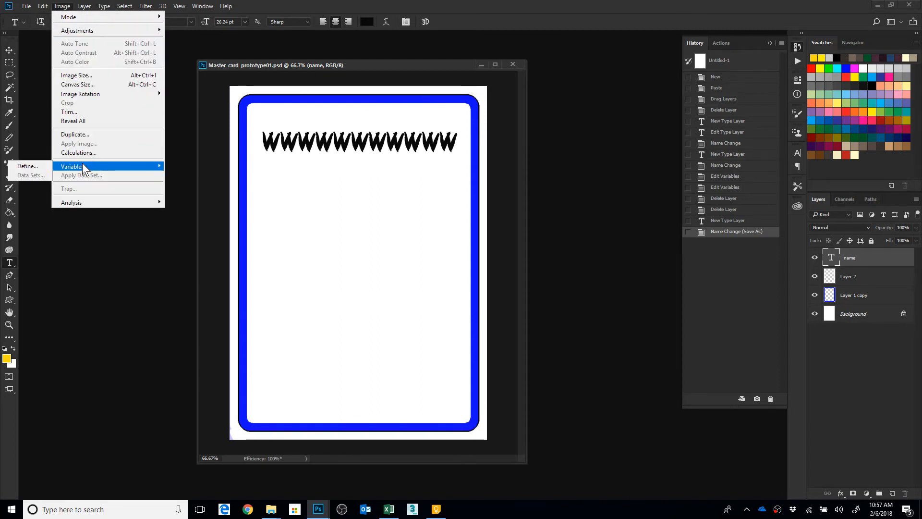
left_click(27, 166)
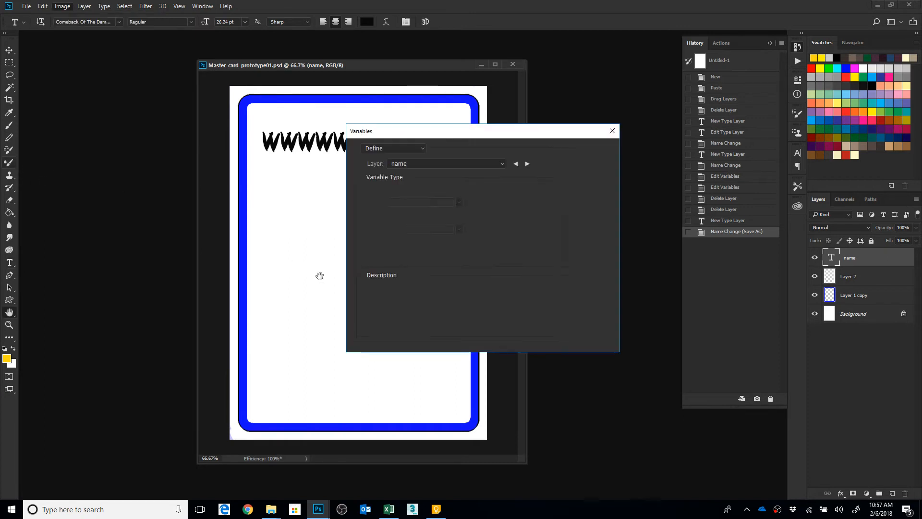
left_click(419, 165)
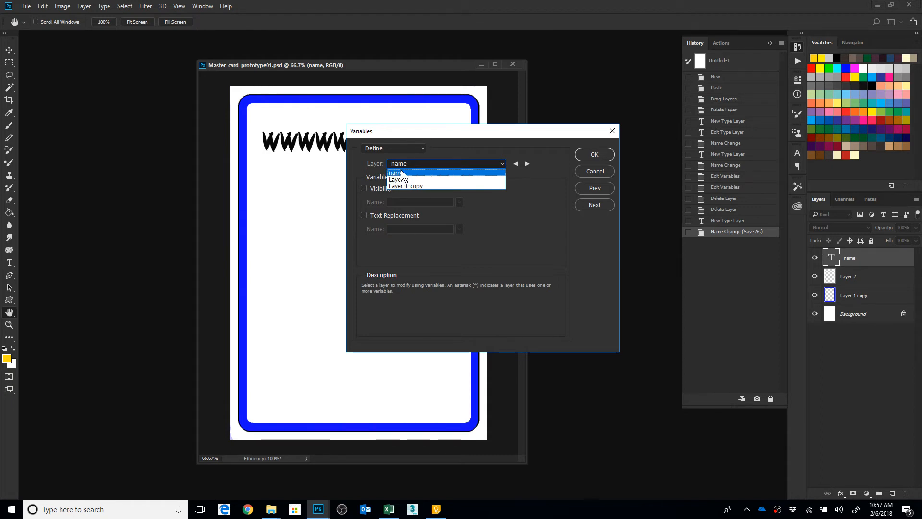
left_click(401, 173)
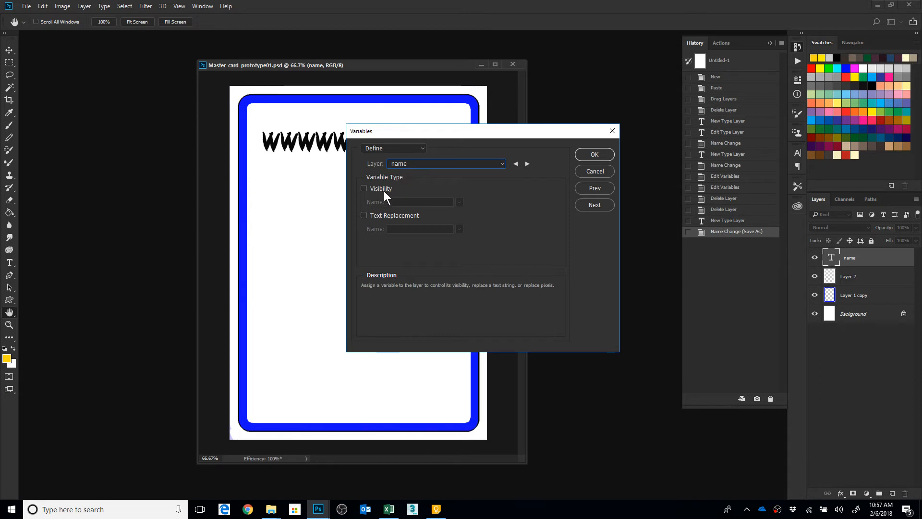
left_click(365, 215)
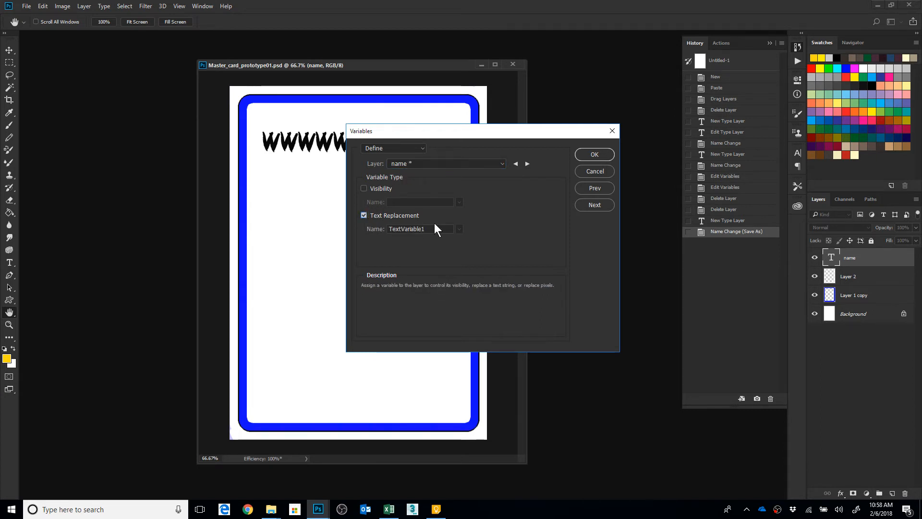
left_click_drag(434, 228, 351, 227)
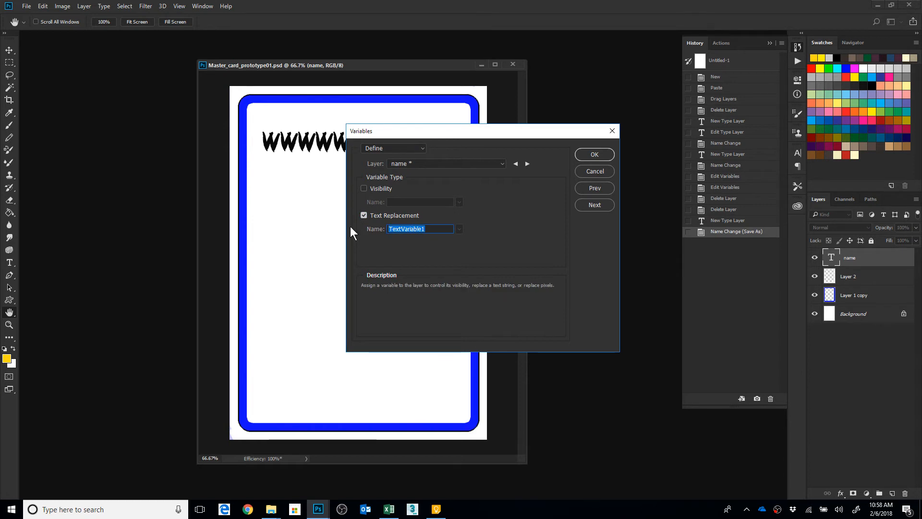
type("name")
key("Return")
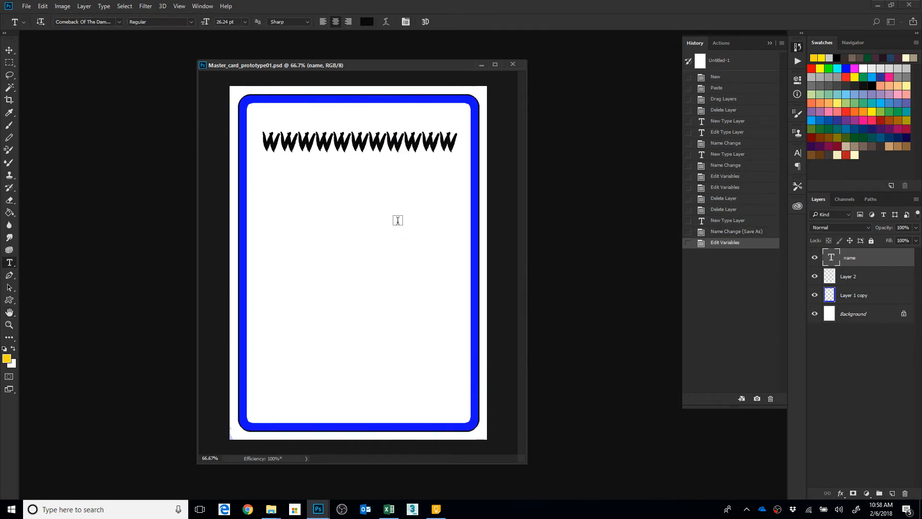
Switch to Excel and check the column heading in A1 against the variable name.
key("alt+Tab")
key("Tab")
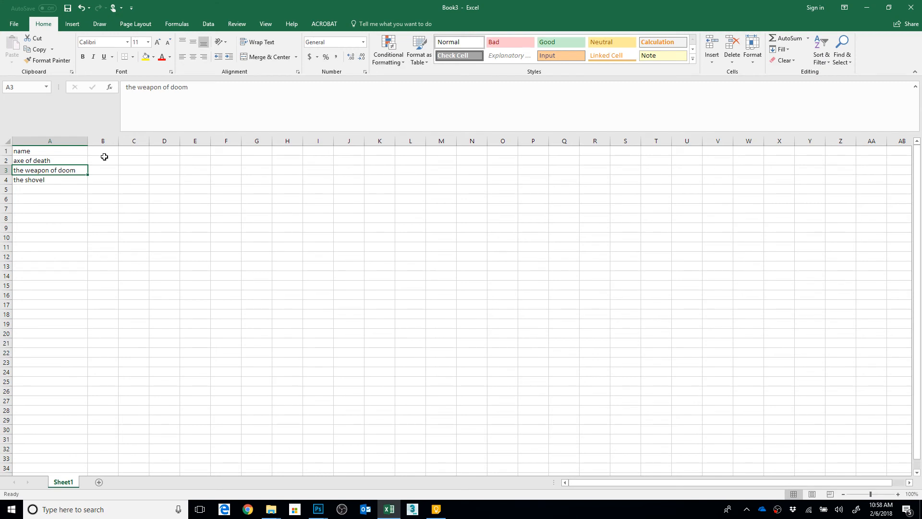
left_click(53, 153)
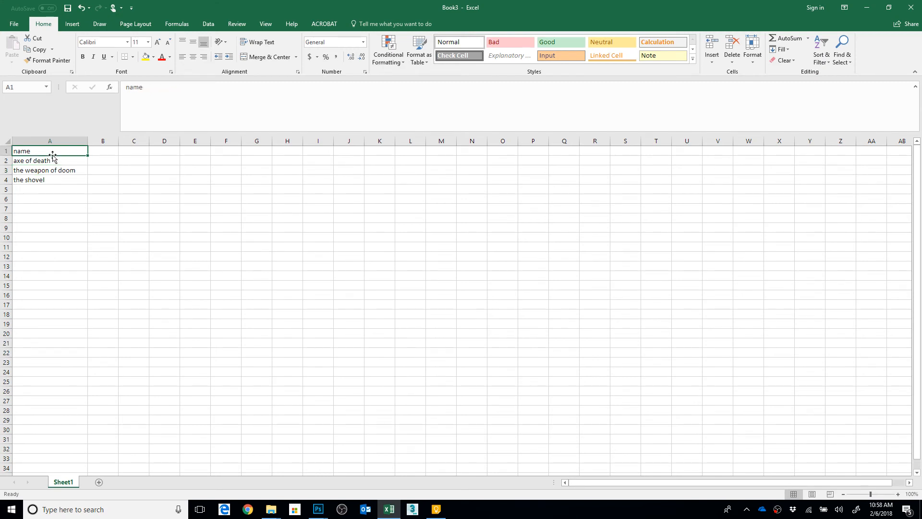
Switch back to Photoshop and open the data set import options from the Variables settings.
key("alt+Tab")
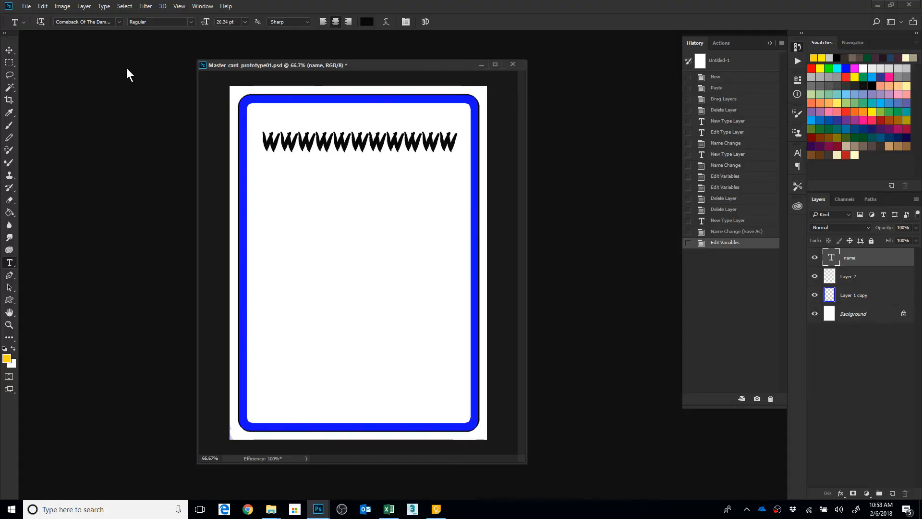
left_click(62, 7)
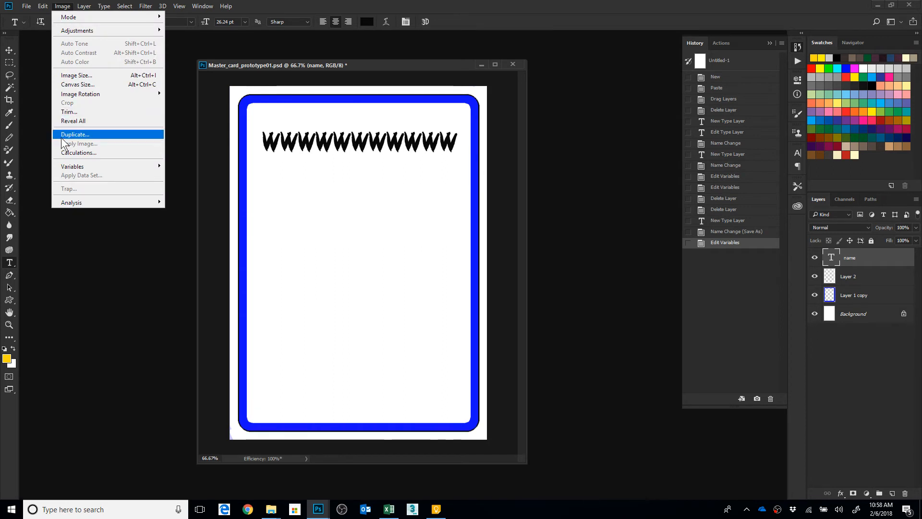
mouse_move(63, 168)
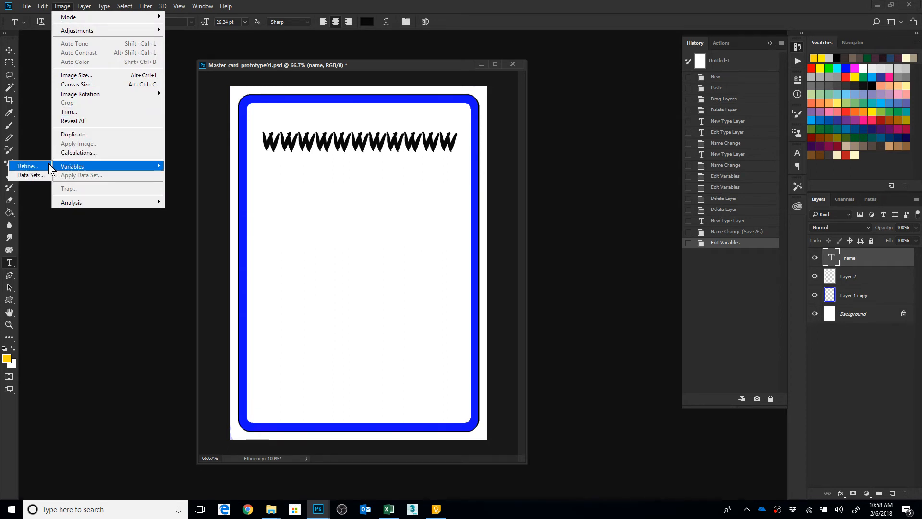
left_click(33, 166)
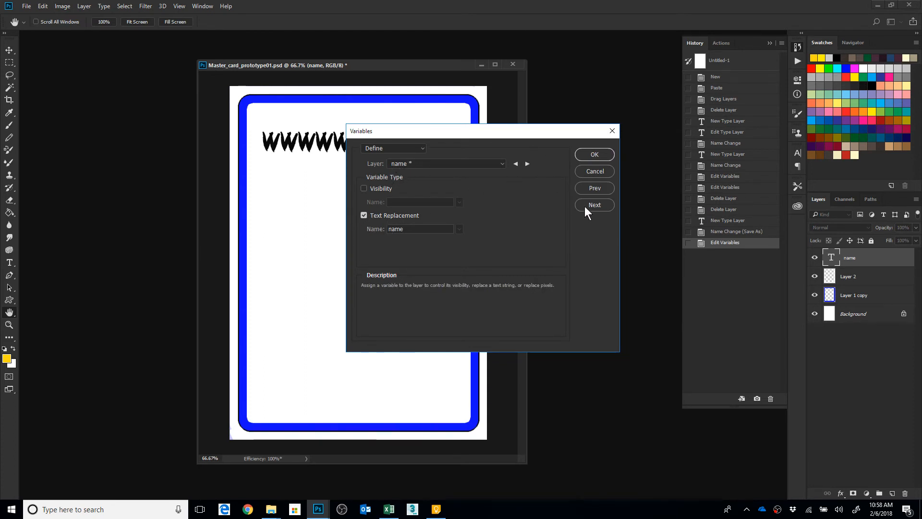
left_click(422, 148)
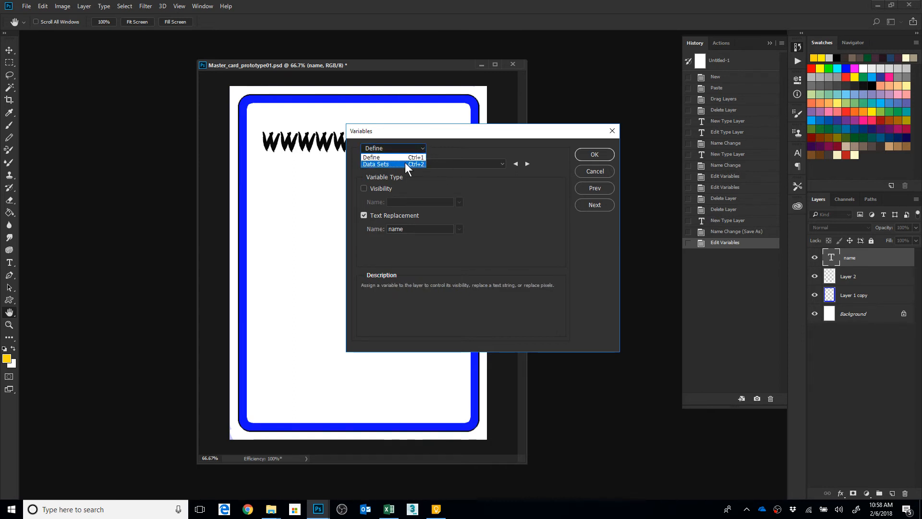
left_click(405, 164)
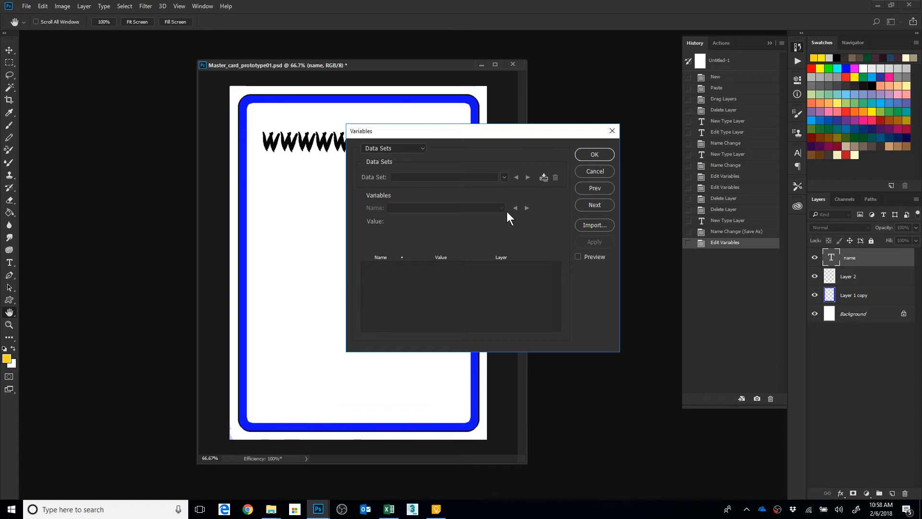
left_click(596, 225)
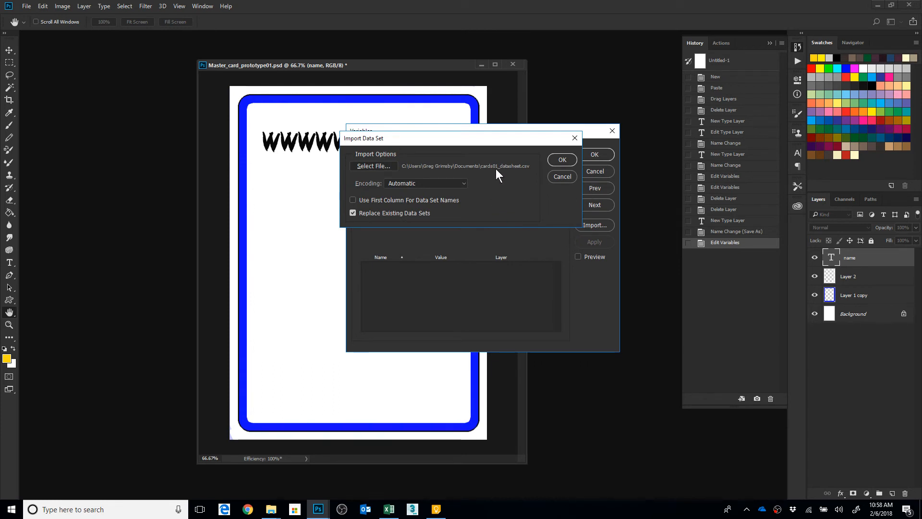
Switch to Excel and export the sheet as a comma-delimited CSV file named card_data in the Documents folder.
key("alt+Tab")
key("alt+Tab")
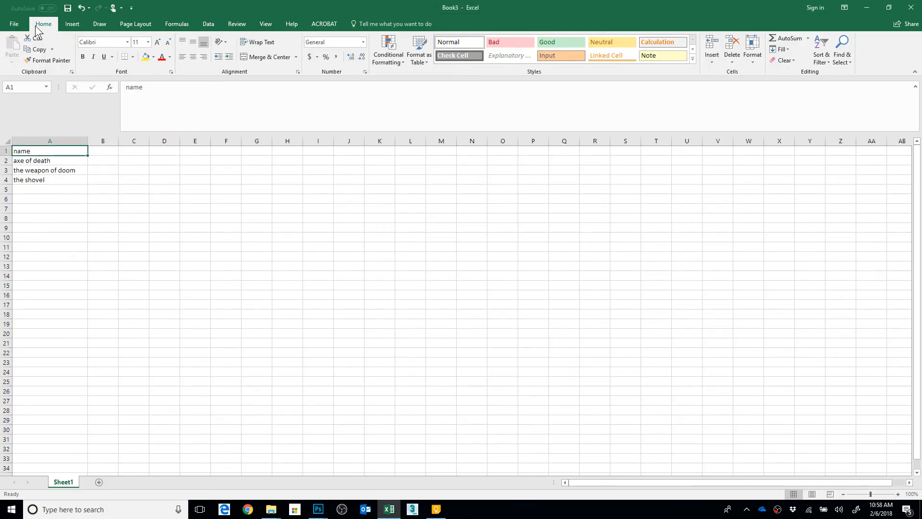
left_click(15, 25)
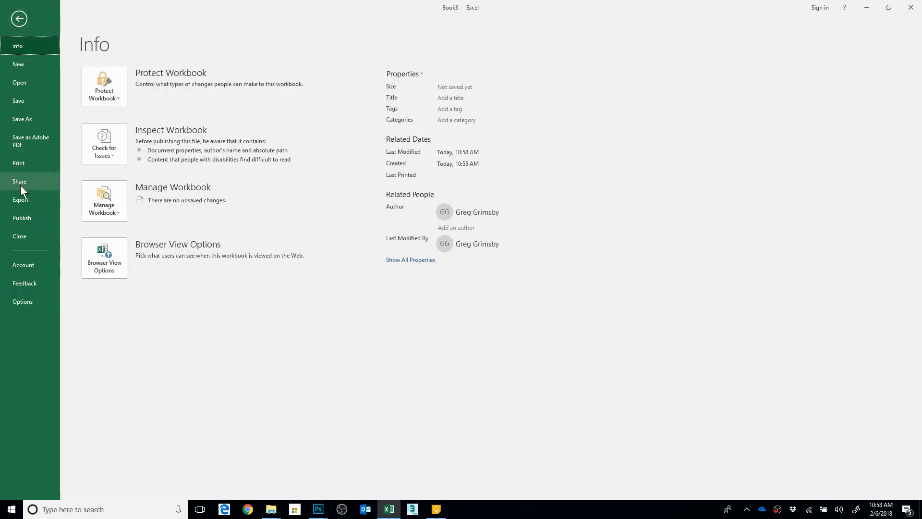
left_click(21, 199)
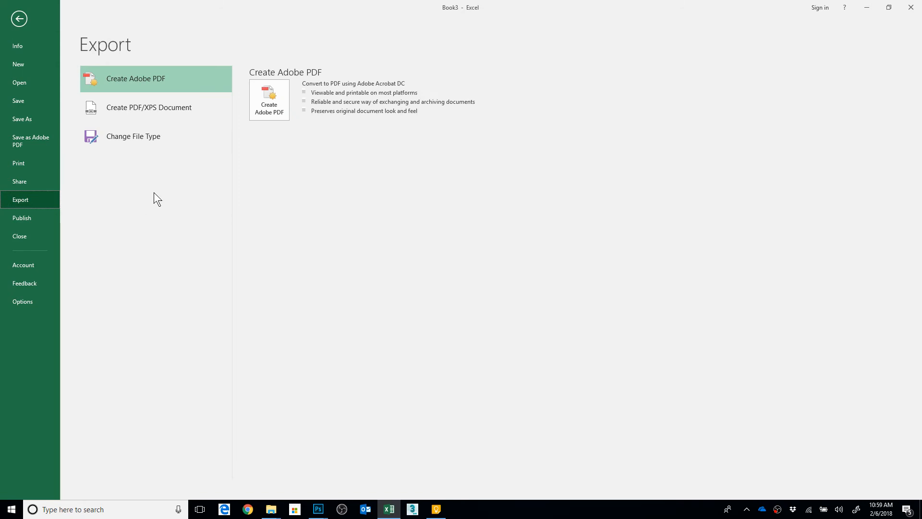
left_click(149, 138)
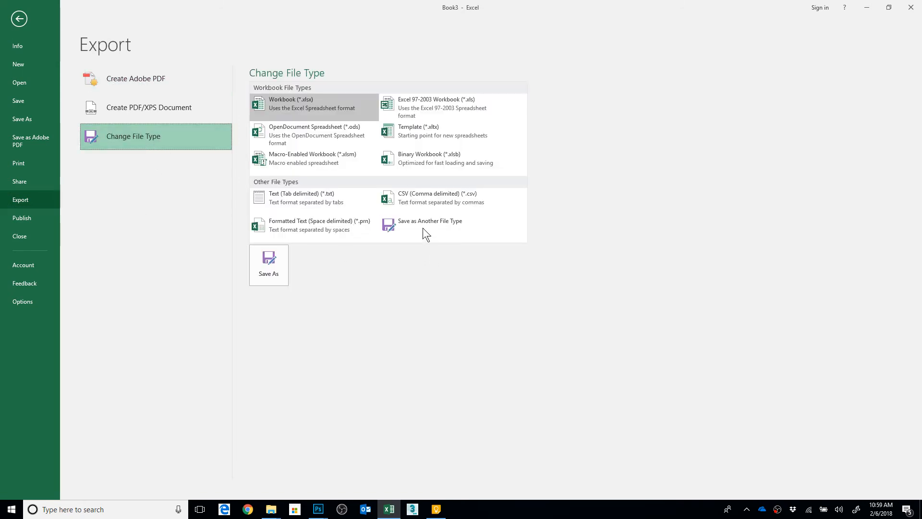
left_click(423, 200)
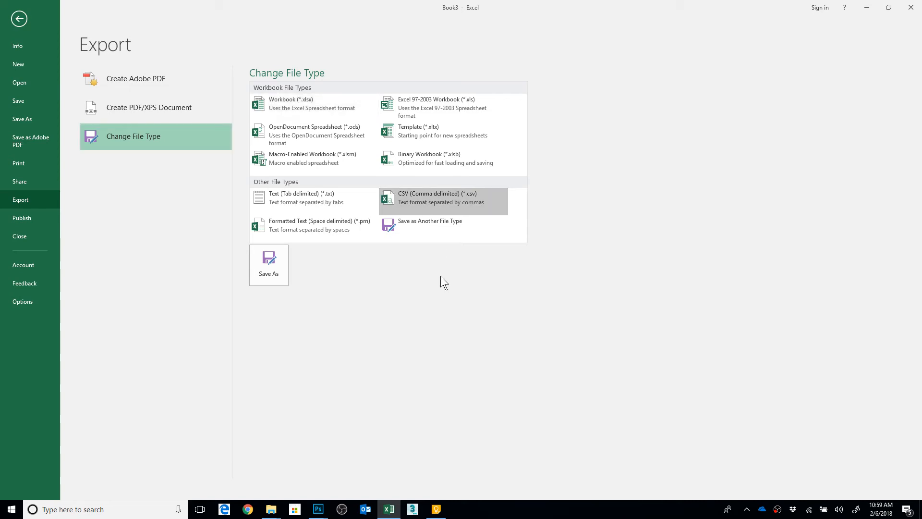
double_click(446, 200)
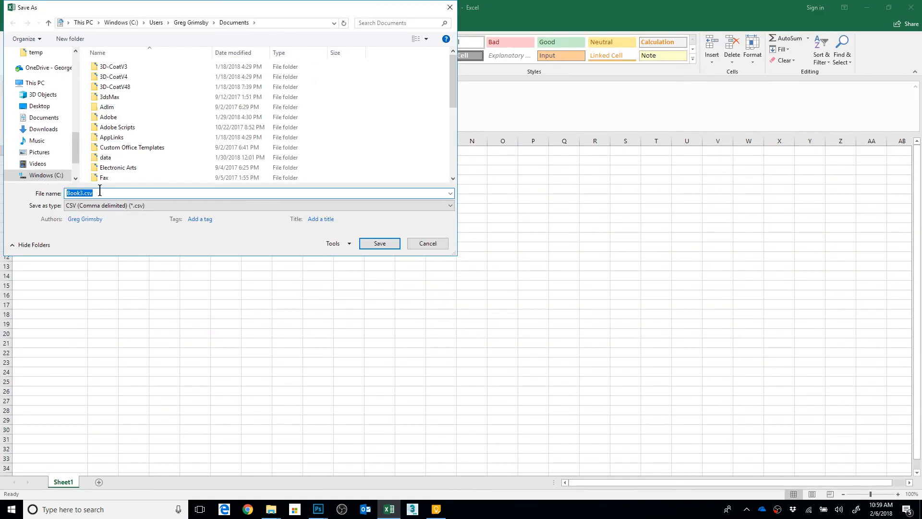
type("card_fdataata")
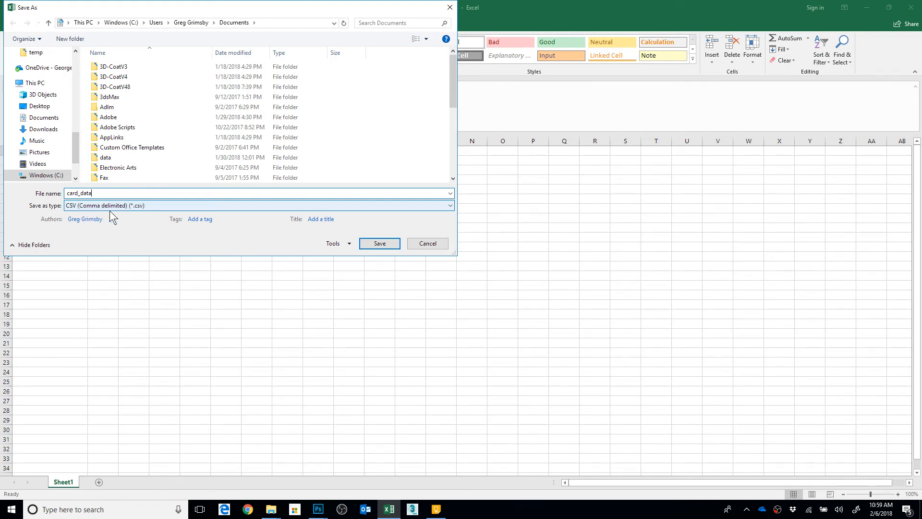
left_click(379, 244)
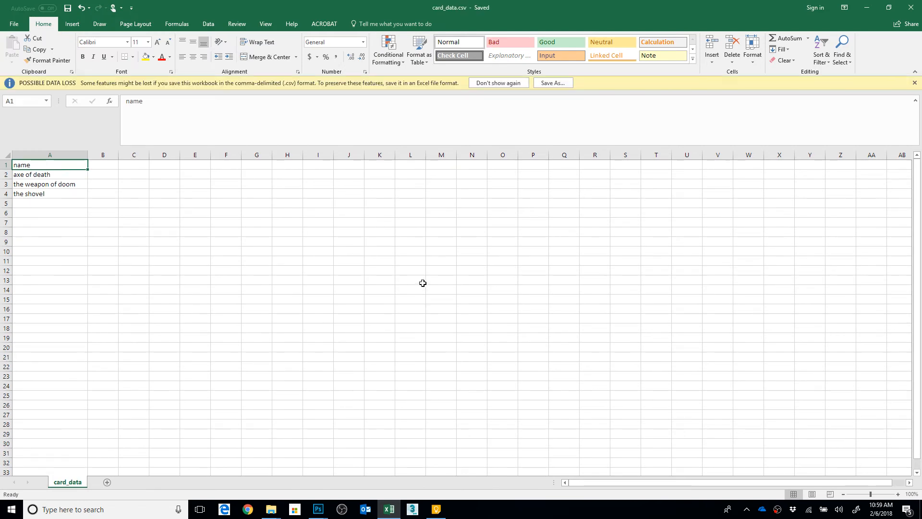
Save another copy of card_data in the Documents folder as an Excel Workbook (*.xlsx).
left_click(14, 24)
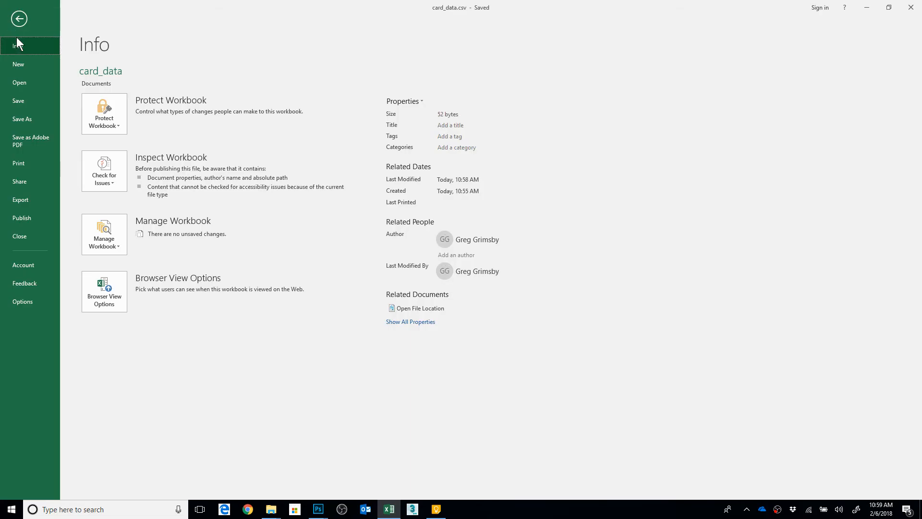
left_click(36, 123)
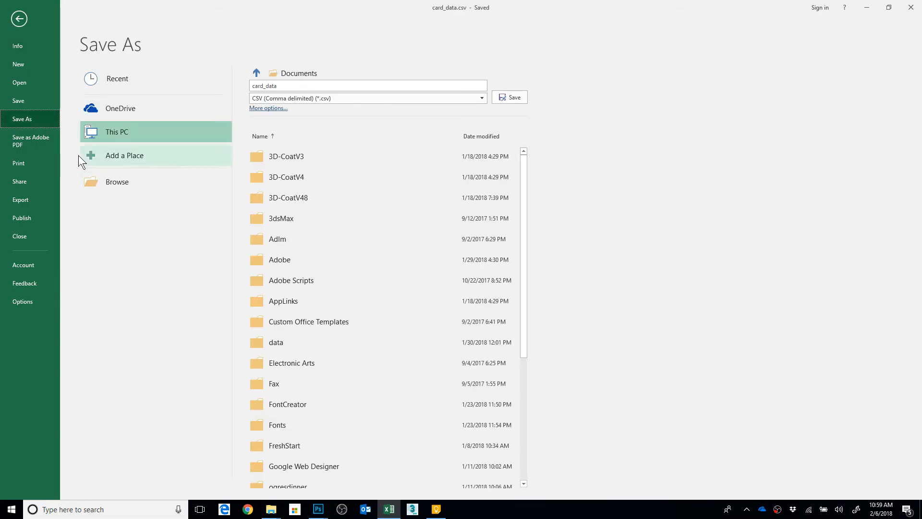
left_click(123, 183)
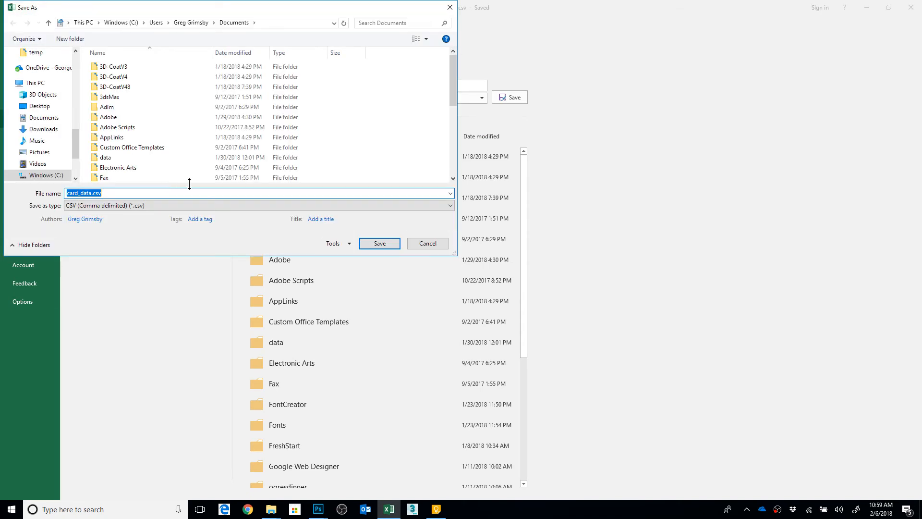
left_click(168, 205)
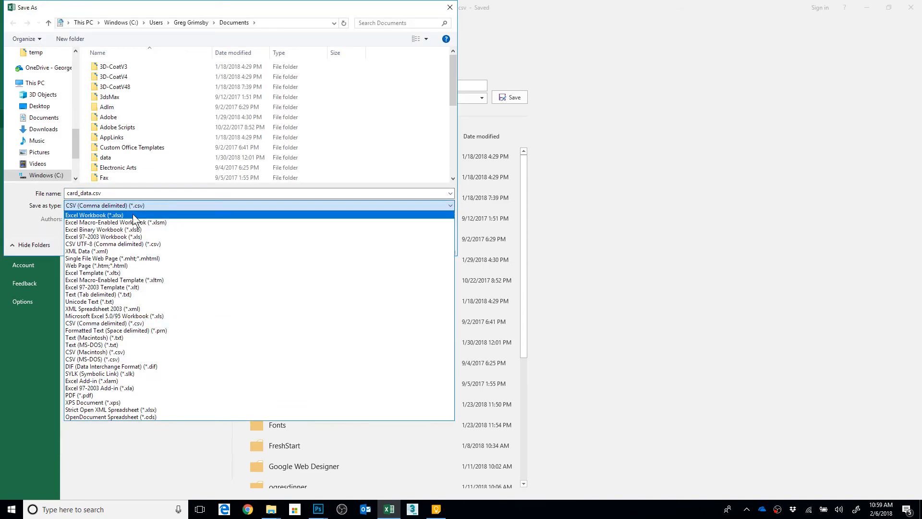
left_click(133, 214)
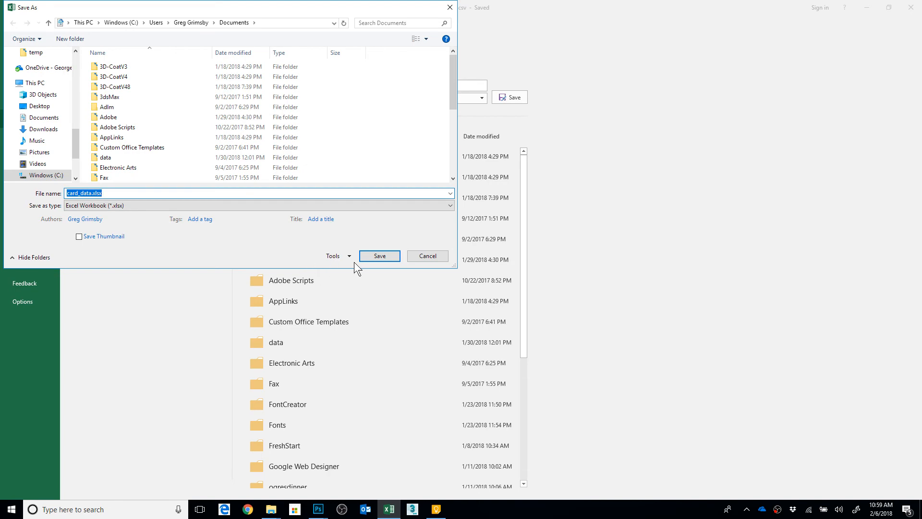
left_click(374, 256)
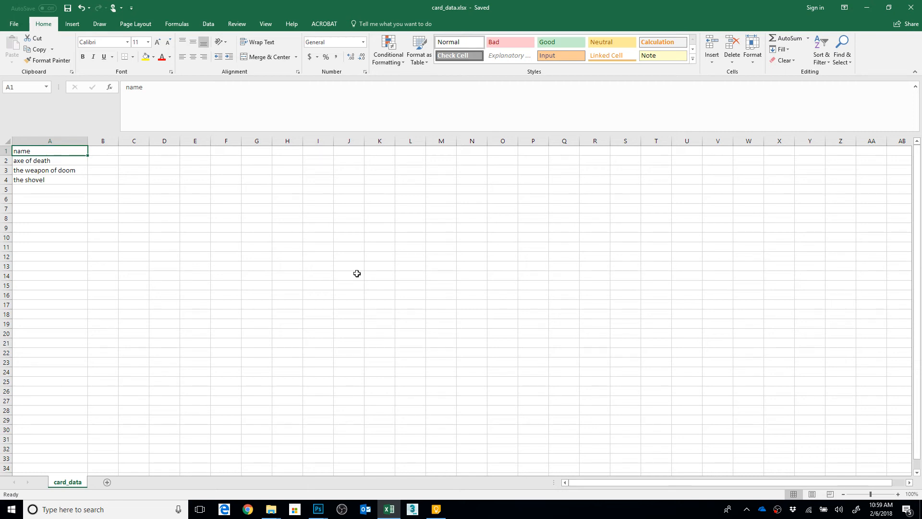
Switch back to Photoshop and choose card_data.csv from the Documents folder as the data set import file.
key("alt+Tab")
key("Tab")
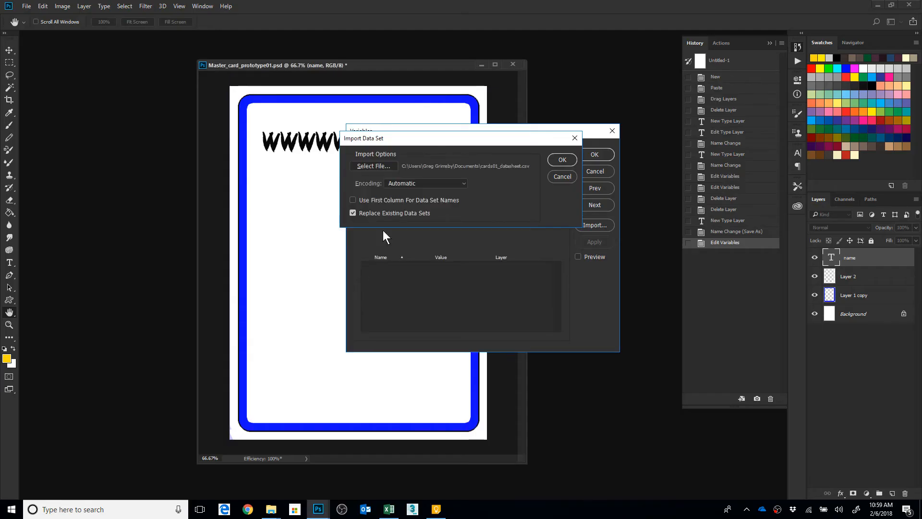
left_click(376, 165)
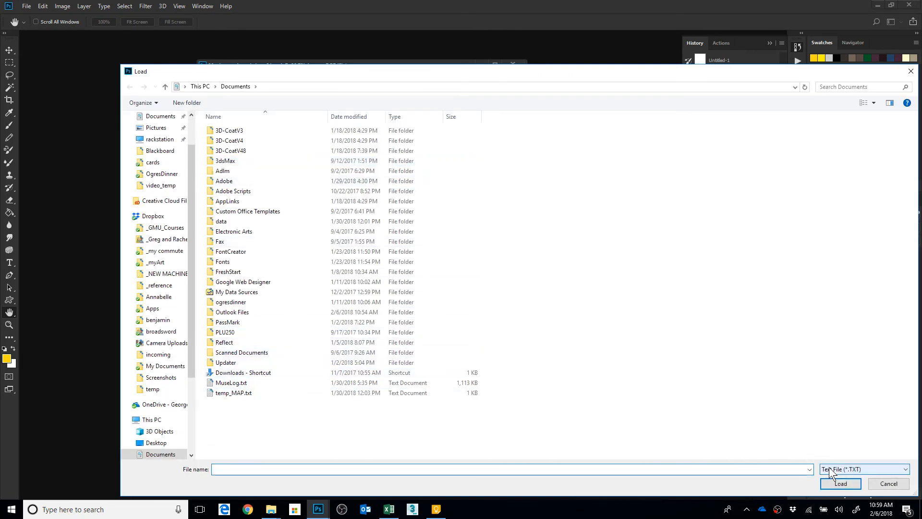
left_click(845, 469)
left_click(838, 487)
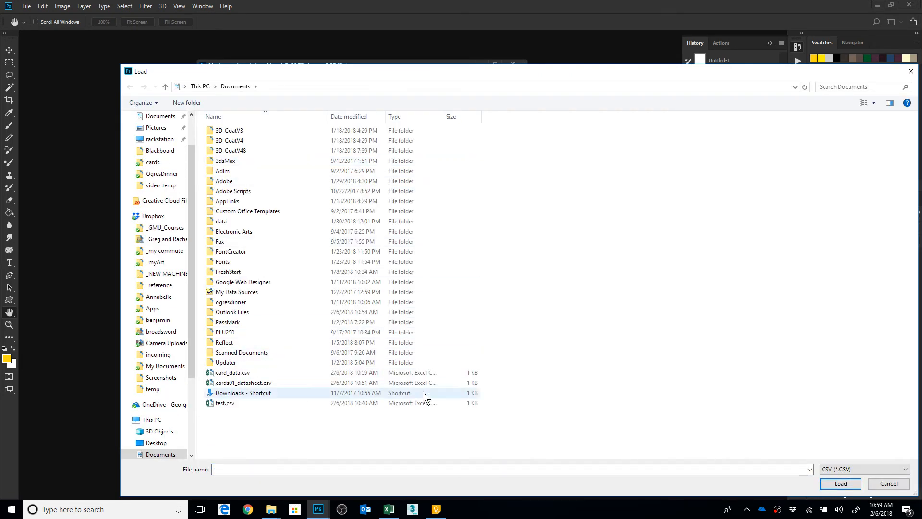
double_click(238, 383)
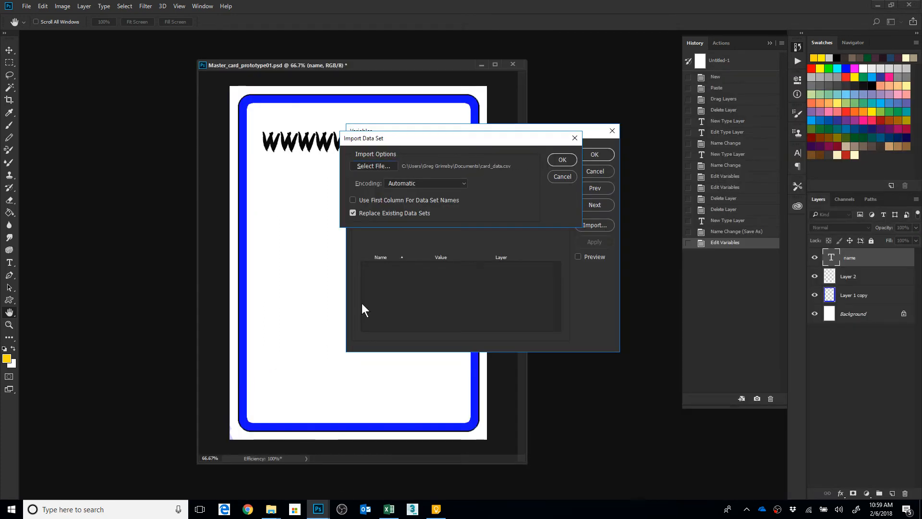
Import card_data.csv as data sets and compare the data set list with the name entries in Excel.
left_click(562, 160)
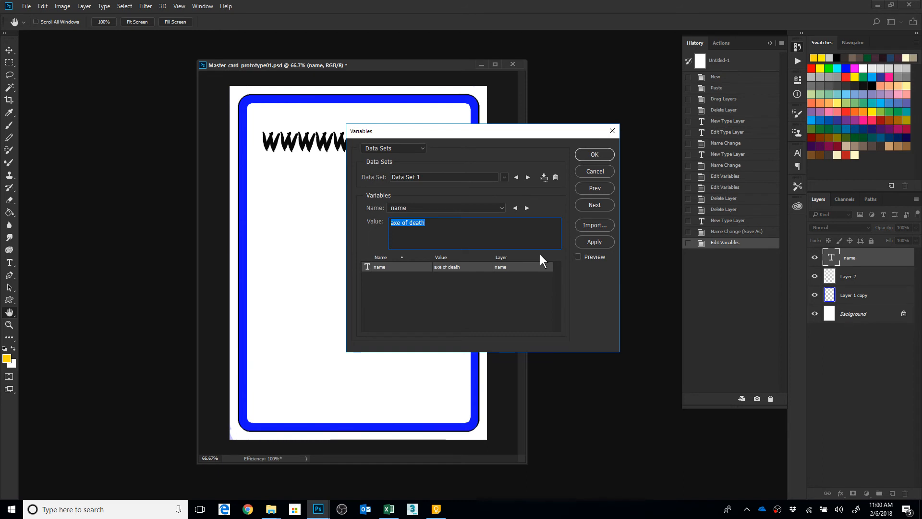
left_click(504, 178)
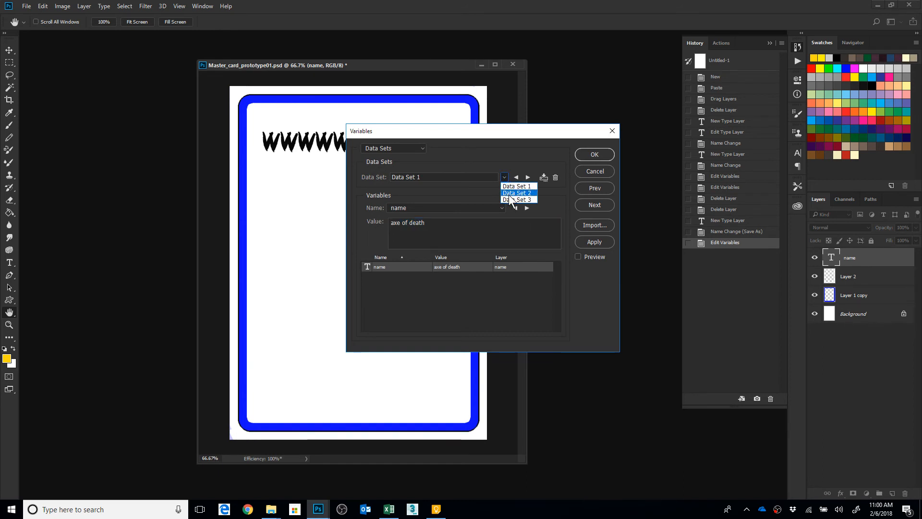
left_click(499, 167)
key("alt+Tab")
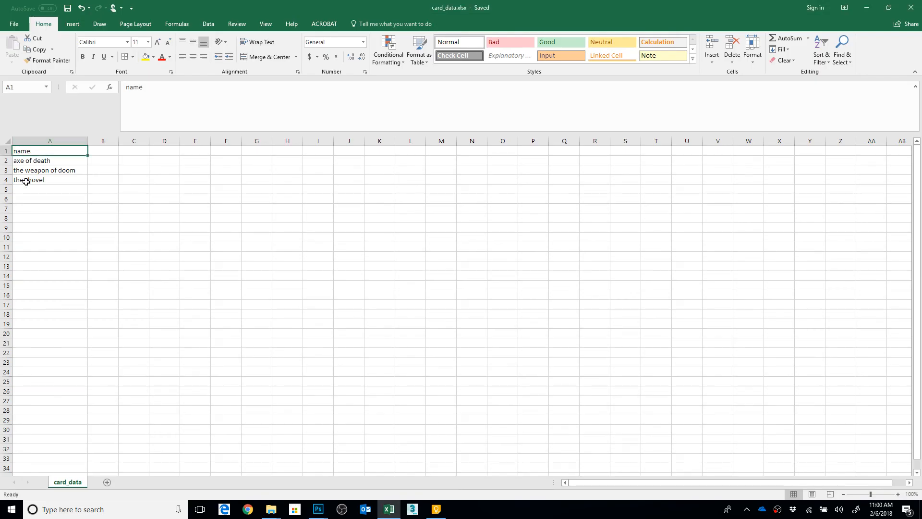
key("alt+Tab")
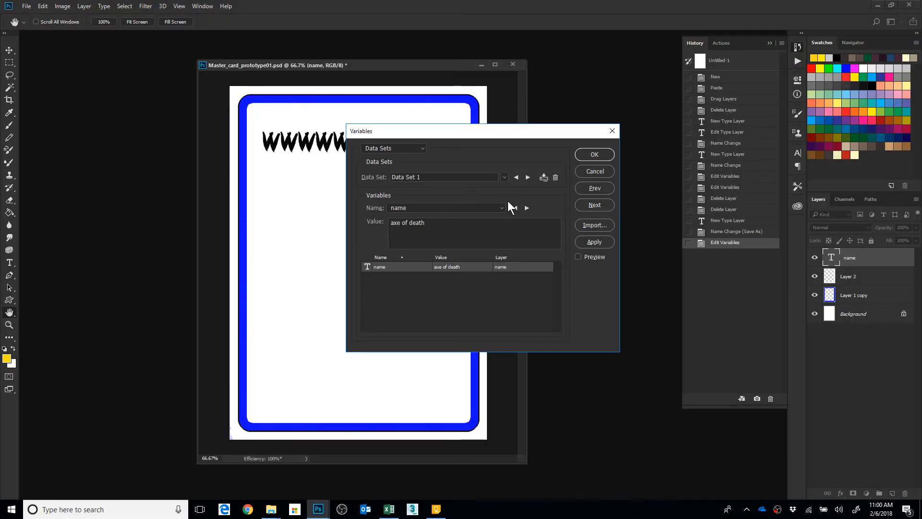
Turn on Preview and cycle through the imported data sets to check each name on the card.
left_click(528, 176)
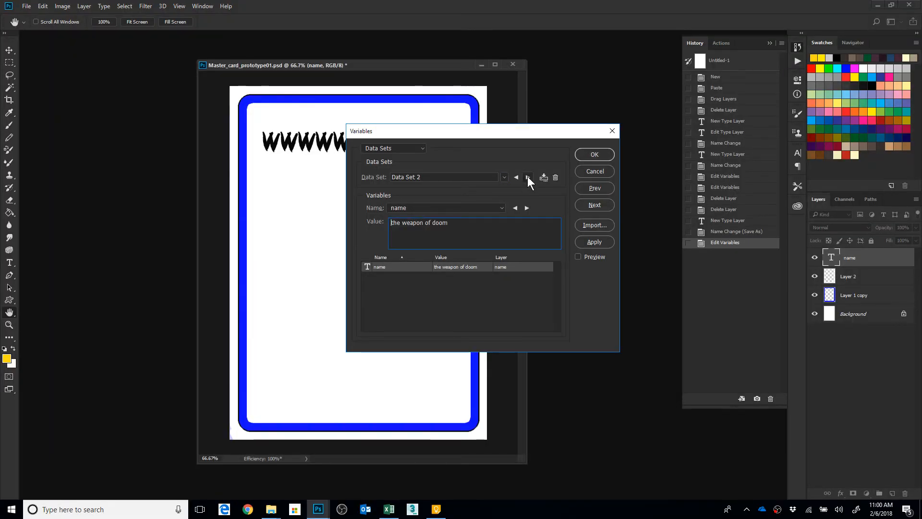
left_click(579, 257)
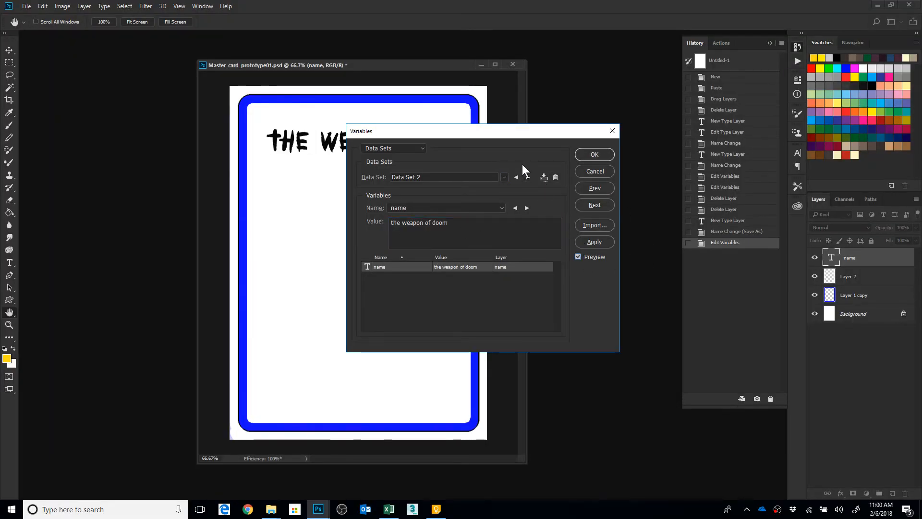
left_click_drag(486, 130, 518, 222)
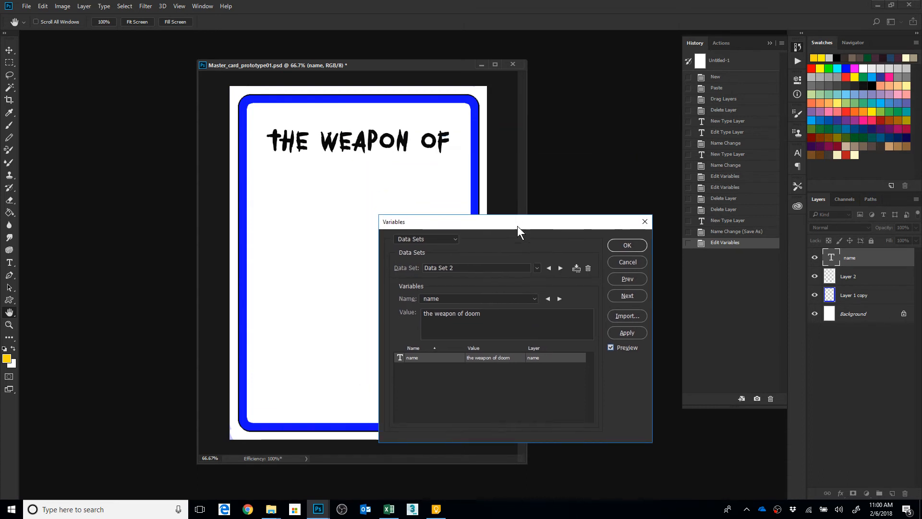
left_click(560, 268)
left_click(560, 268)
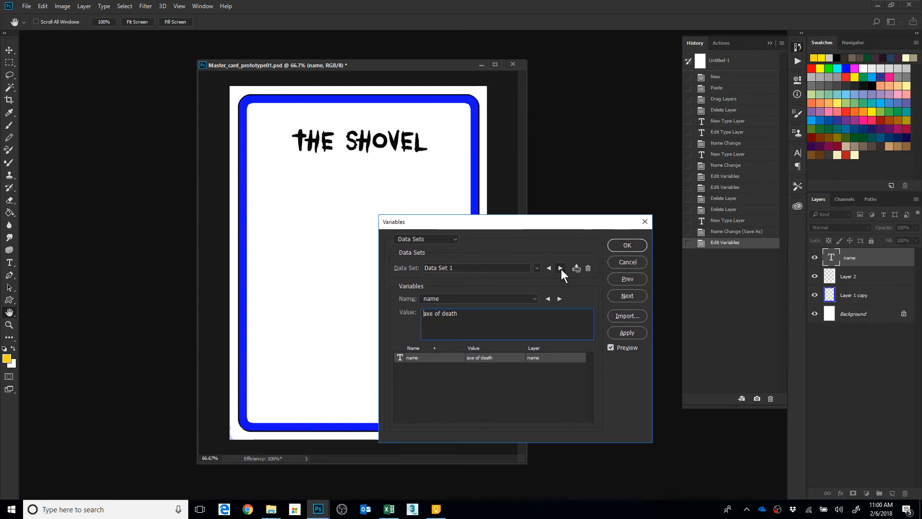
left_click(549, 268)
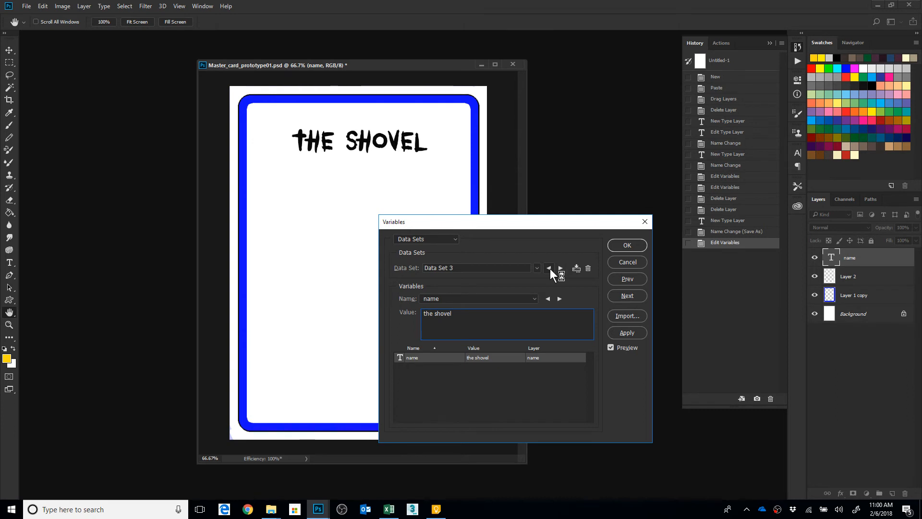
left_click(549, 268)
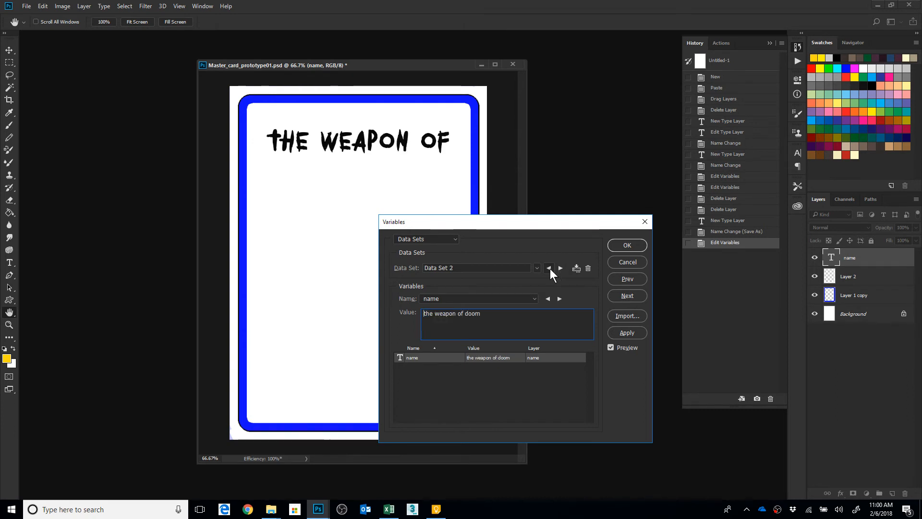
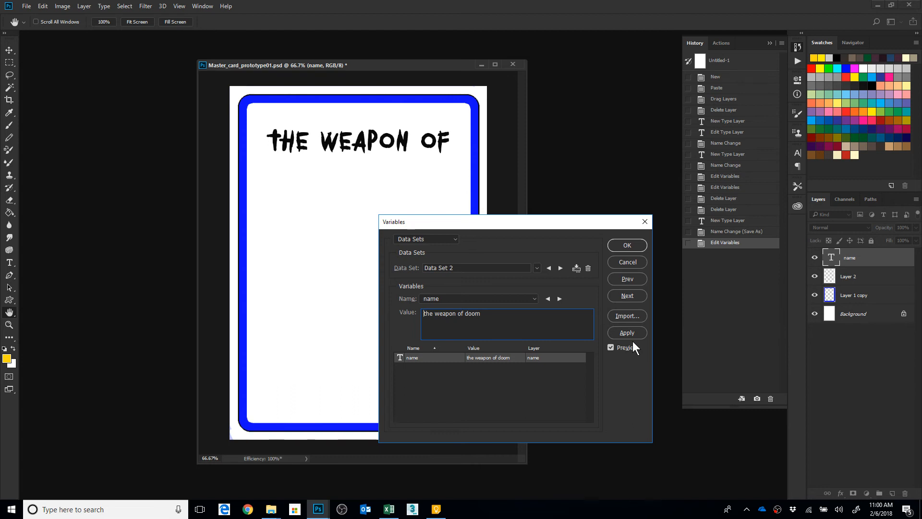
Accept the variable settings and save the Master_card_prototype01.psd template.
left_click(624, 244)
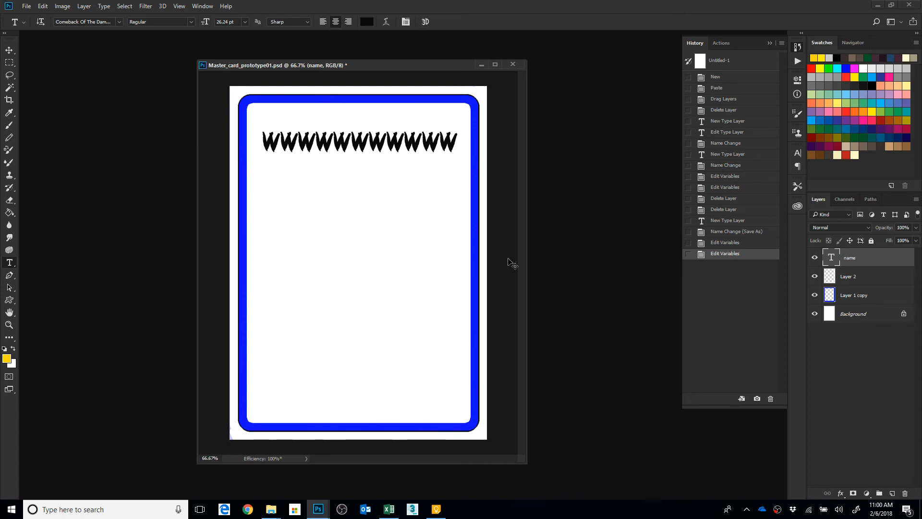
key("ctrl+s")
Export Data Set 1 as a .psd file to the Documents folder, keeping temp, underscore and data set number as the file naming.
left_click(27, 6)
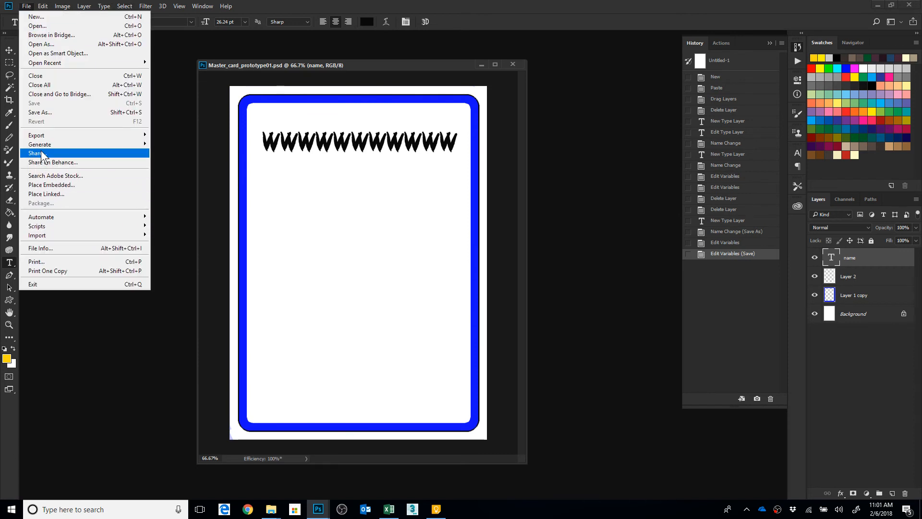
mouse_move(44, 133)
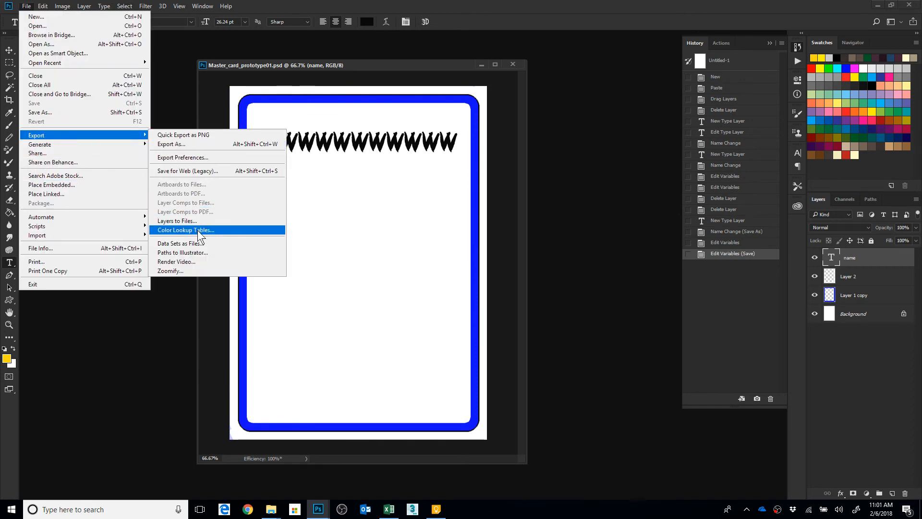
left_click(194, 244)
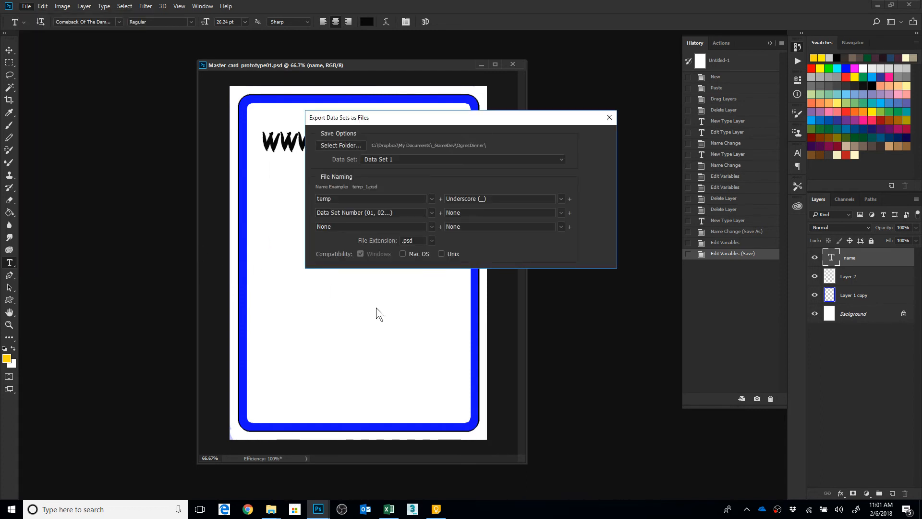
left_click(352, 142)
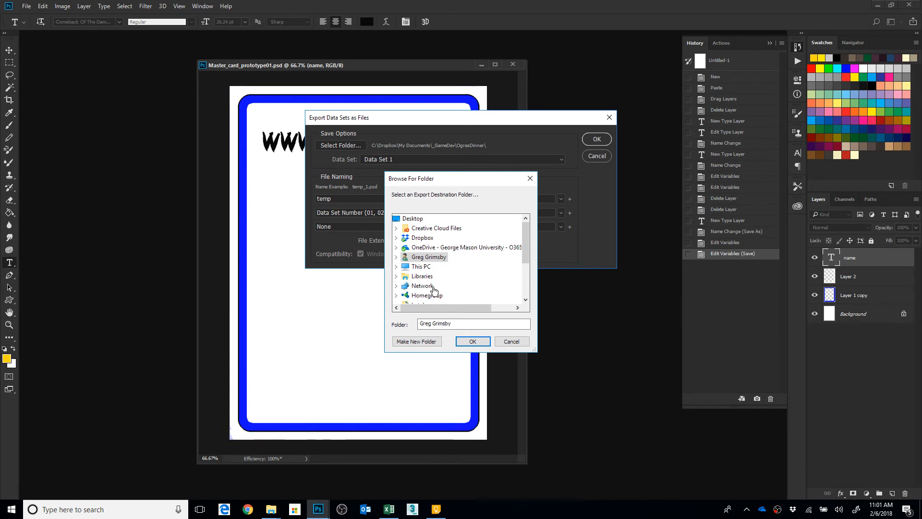
scroll(444, 277, "down", 1)
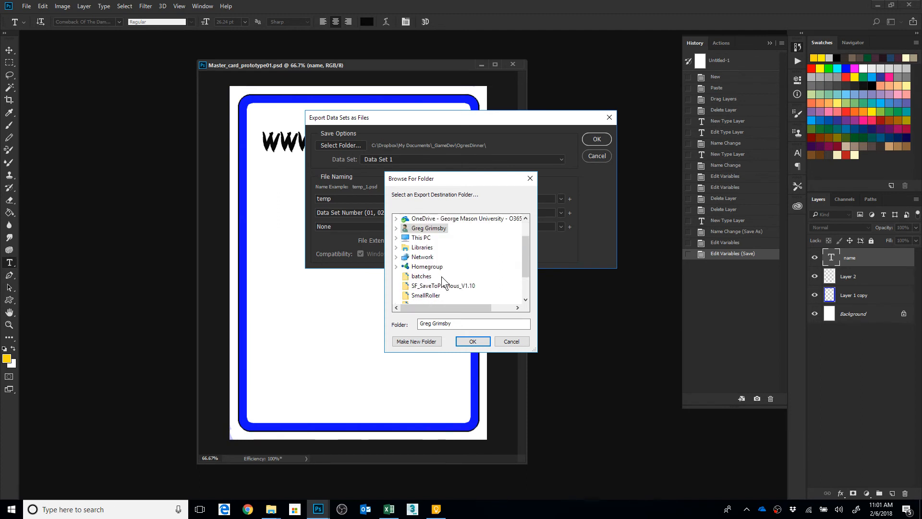
left_click(396, 229)
left_click(396, 229)
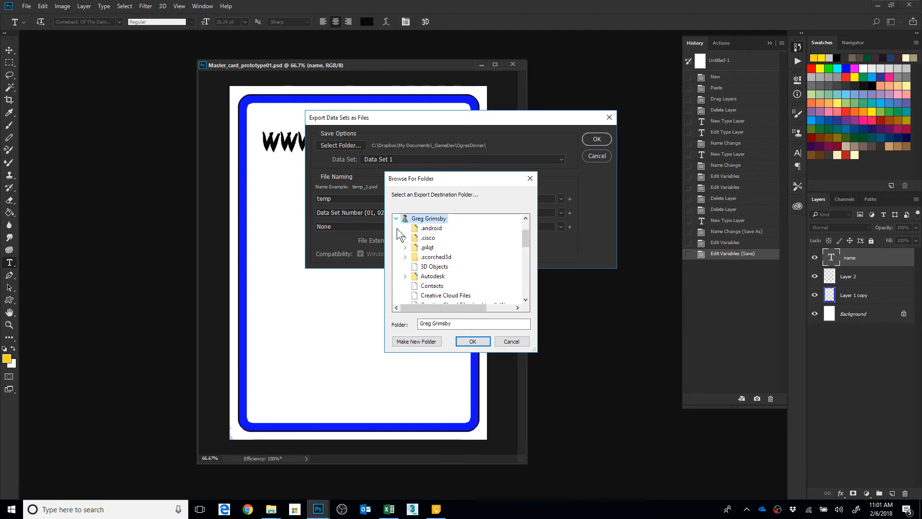
scroll(452, 282, "down", 3)
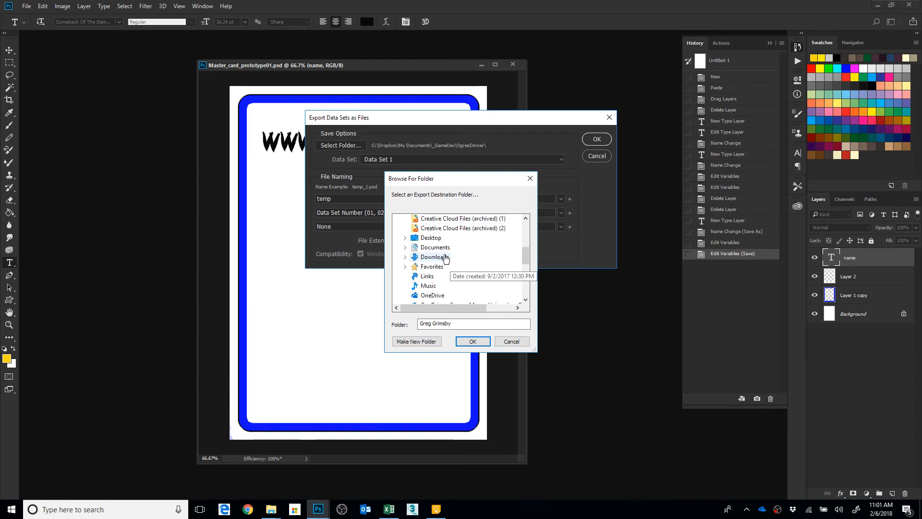
double_click(439, 248)
left_click(473, 341)
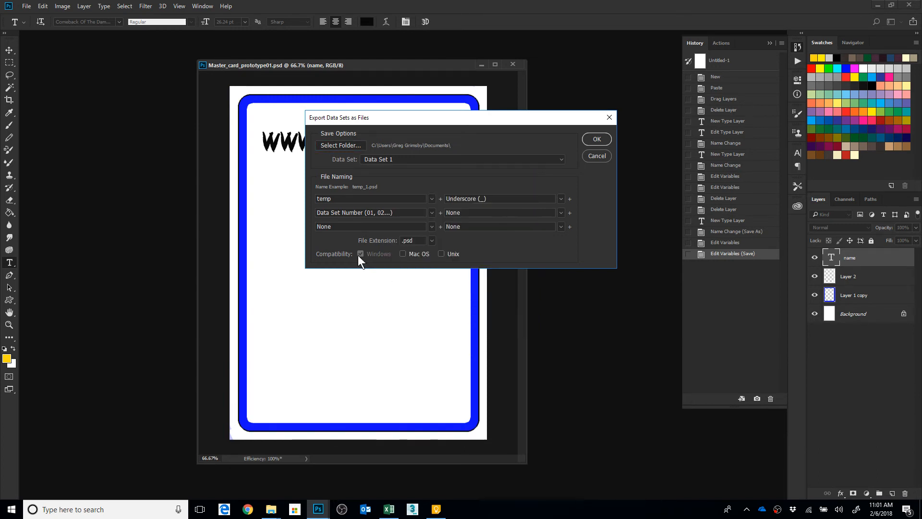
double_click(317, 199)
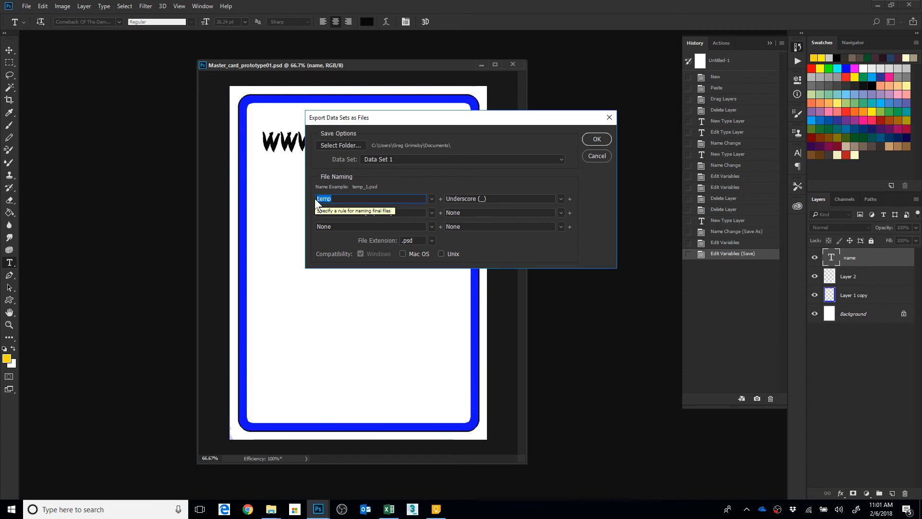
left_click(605, 138)
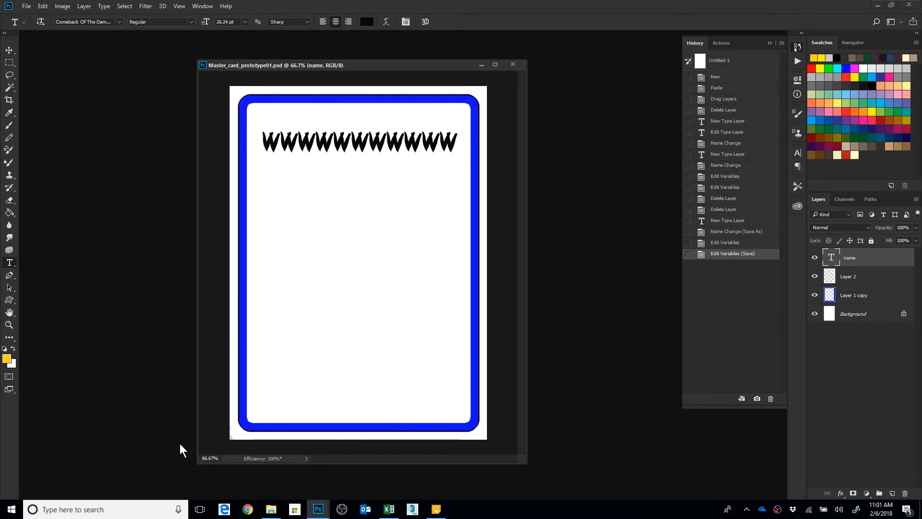
Switch to File Explorer, check the preview of temp_1.psd in the Documents folder, and return to Photoshop.
left_click(271, 510)
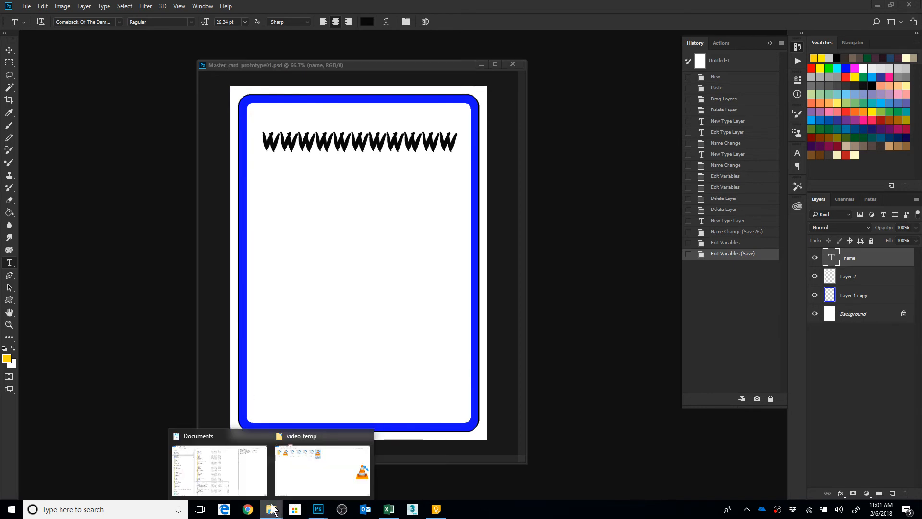
left_click(247, 487)
scroll(408, 442, "down", 2)
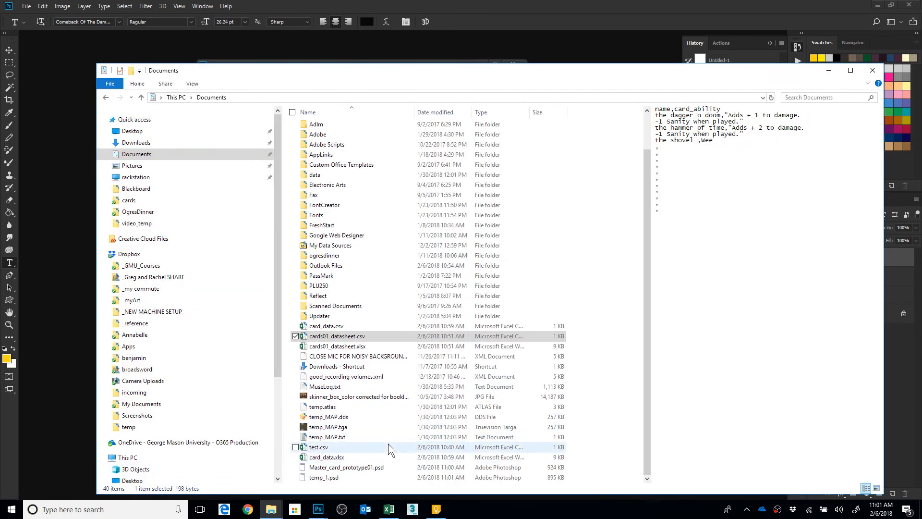
left_click(353, 477)
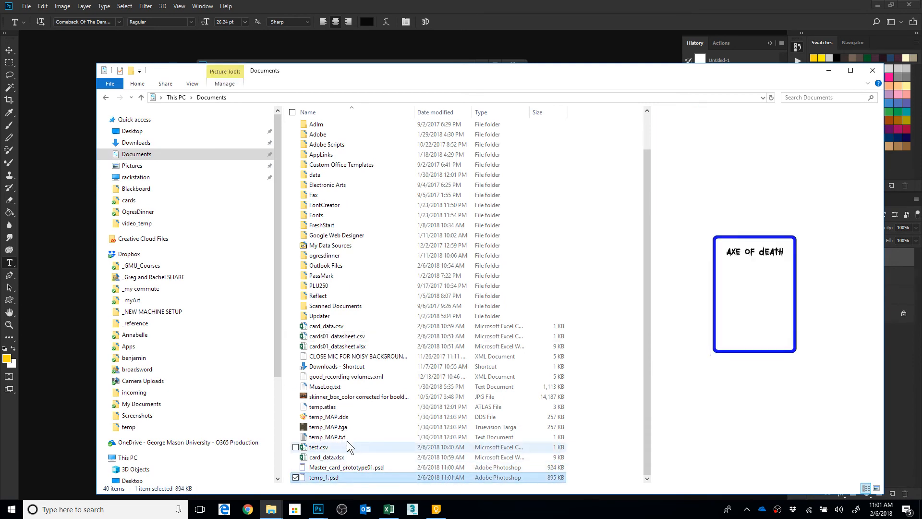
left_click_drag(344, 79, 393, 75)
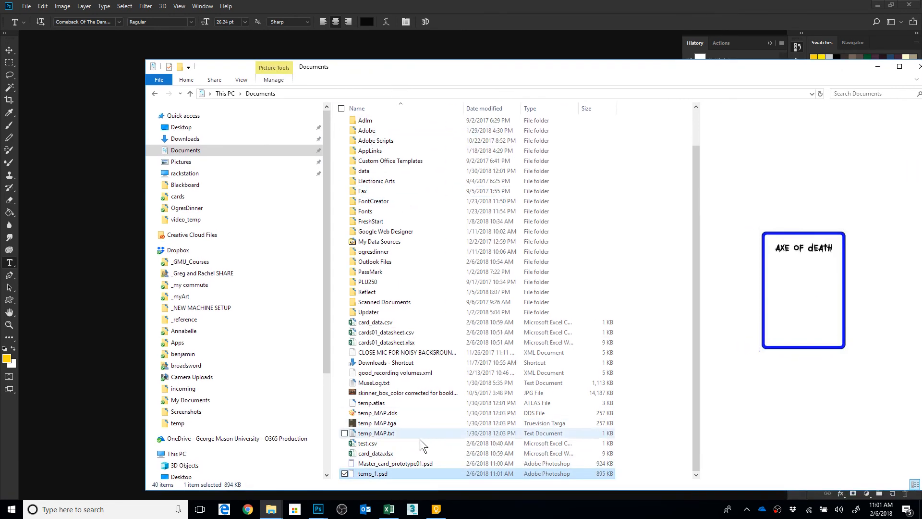
left_click(108, 186)
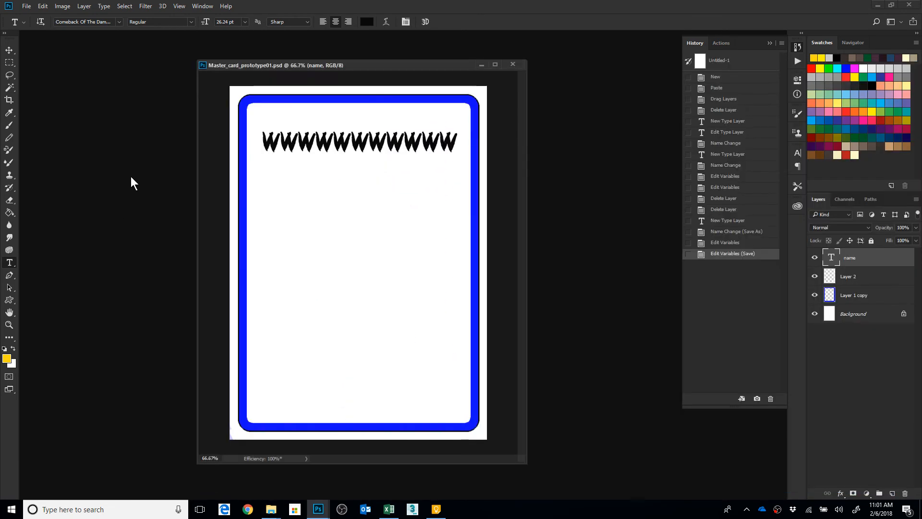
Export All Data Sets as .psd files to the Documents folder, replacing the existing temp_1.psd.
left_click(26, 6)
mouse_move(43, 134)
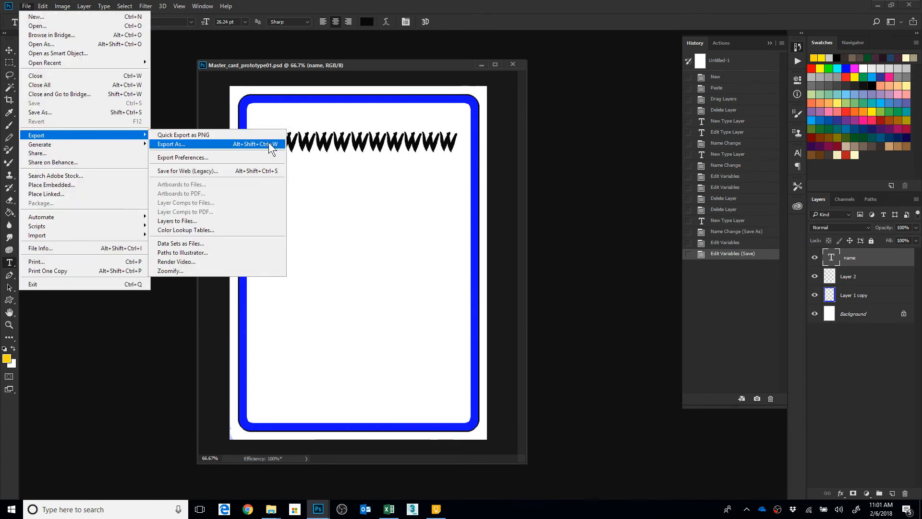
left_click(201, 244)
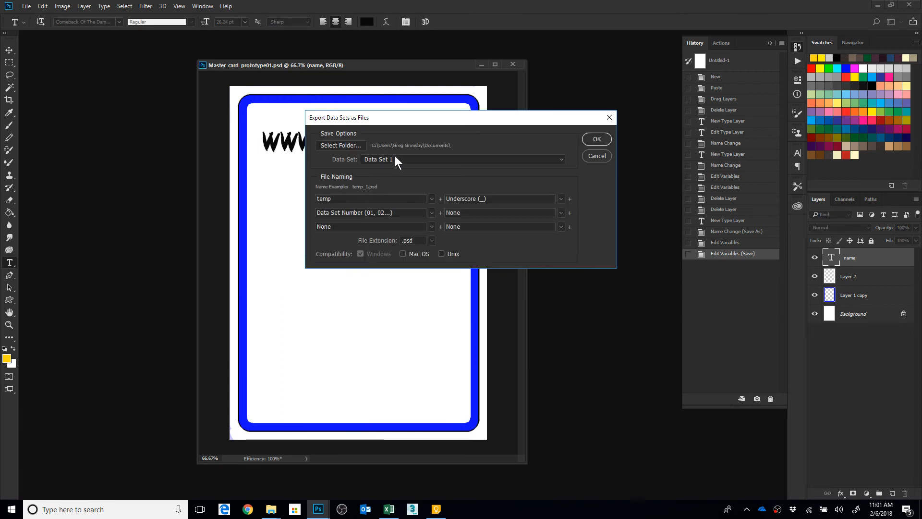
left_click(395, 160)
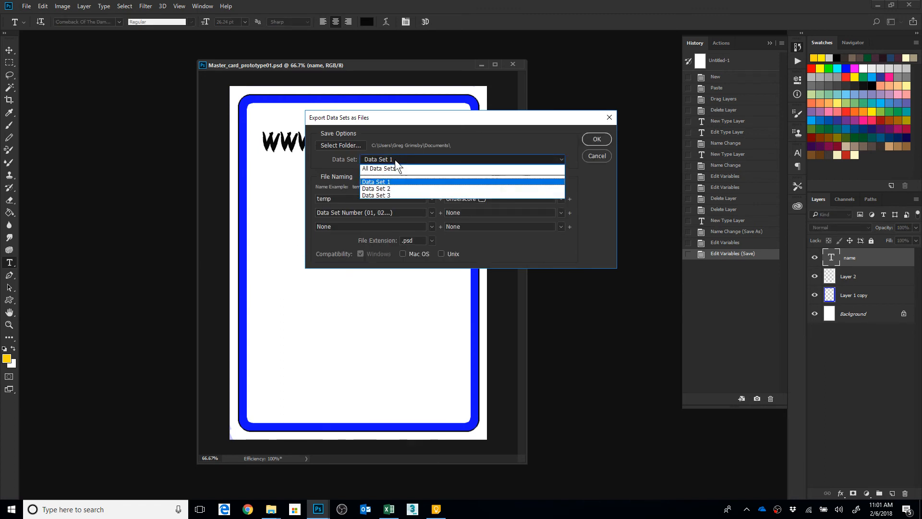
left_click(387, 169)
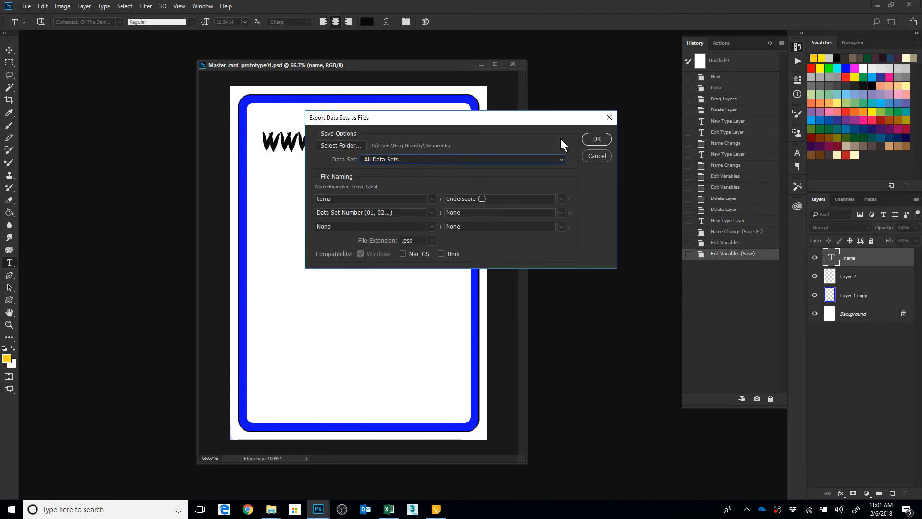
left_click(595, 139)
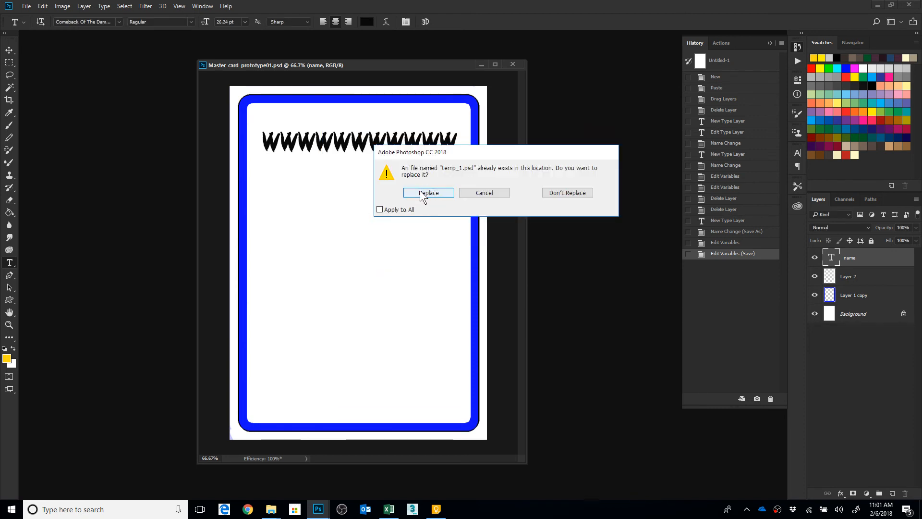
left_click(434, 192)
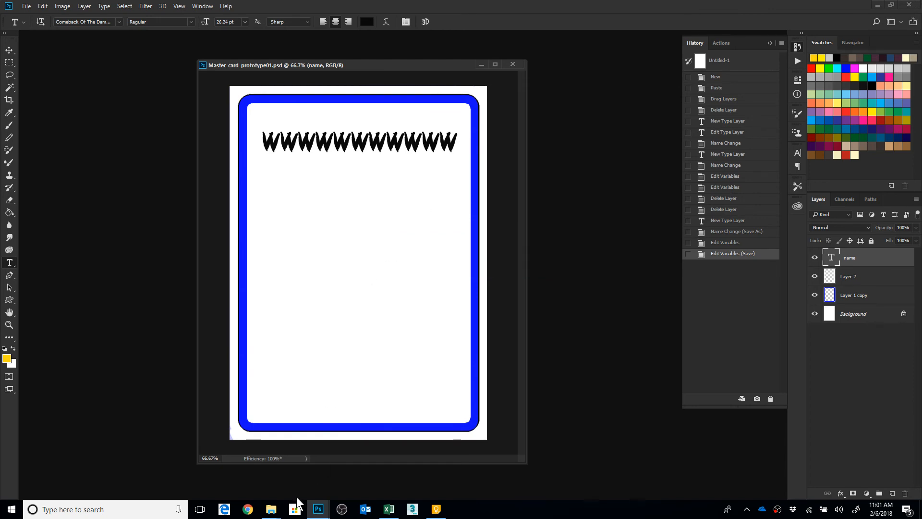
Open the exported temp_1.psd, temp_2.psd and temp_3.psd from the Documents folder in Photoshop.
left_click(273, 509)
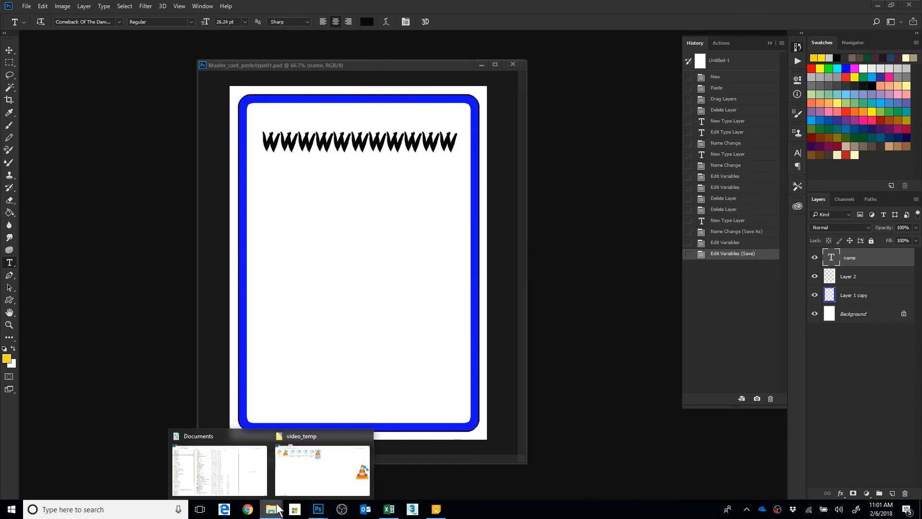
left_click(243, 478)
scroll(399, 453, "down", 1)
left_click_drag(399, 453, 91, 396)
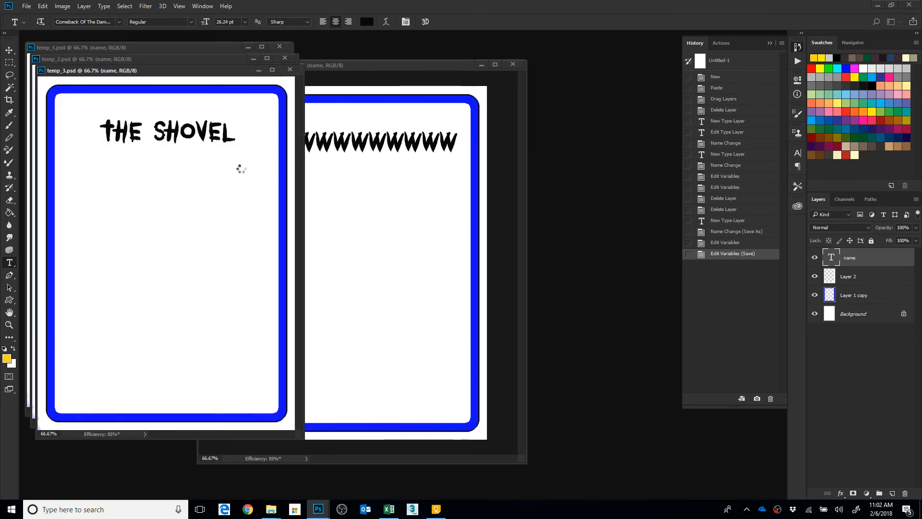
Add a new layer above the name layer in Master_card_prototype01.psd and choose a dark red foreground colour.
left_click_drag(353, 62, 468, 67)
key("ctrl+shift+n")
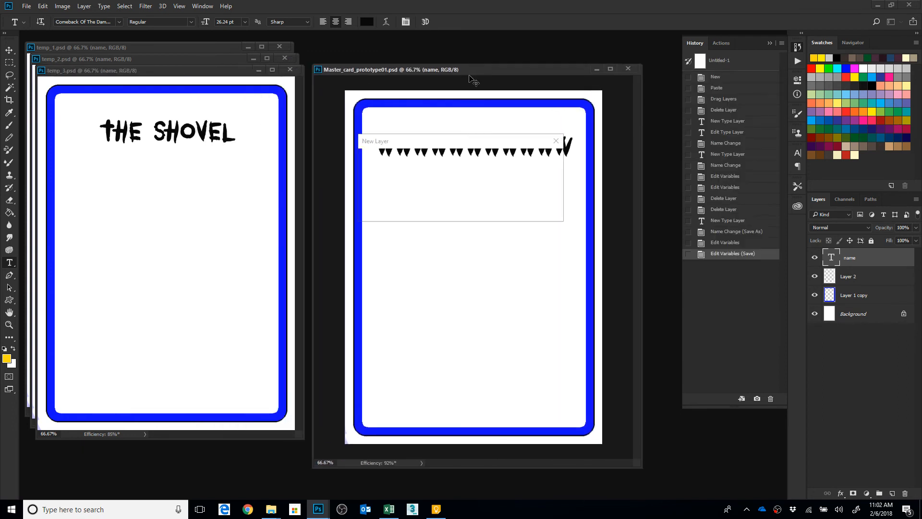
key("Return")
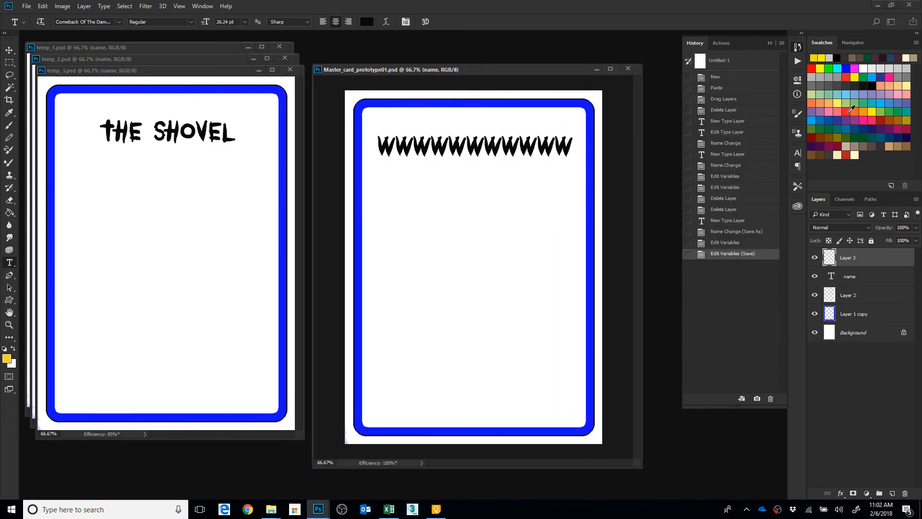
left_click(848, 111)
key("m")
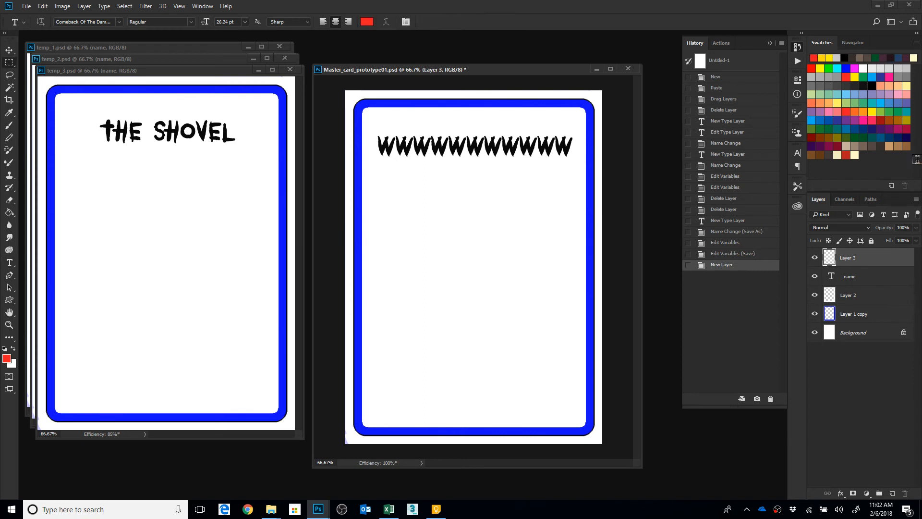
left_click(846, 154)
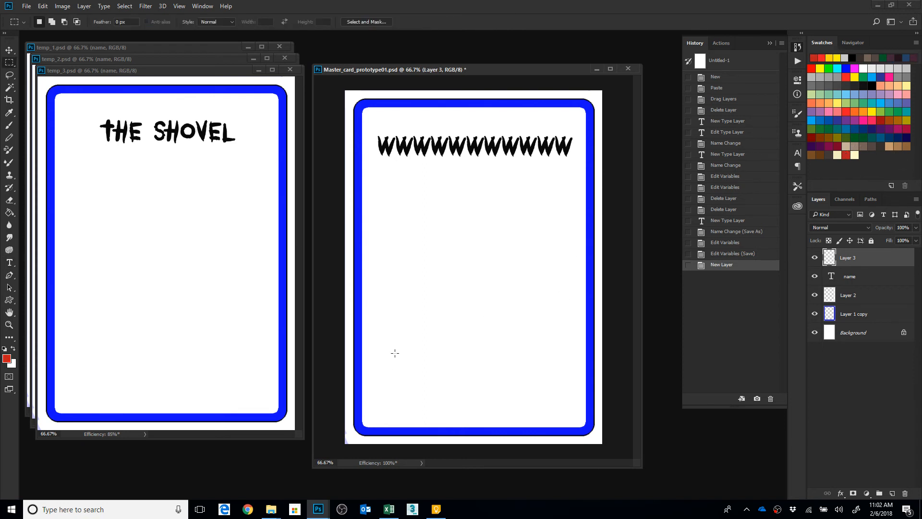
Select a small rectangle in the lower middle of the card, fill it with the red foreground colour, and deselect.
left_click_drag(430, 321, 497, 370)
key("shift+0")
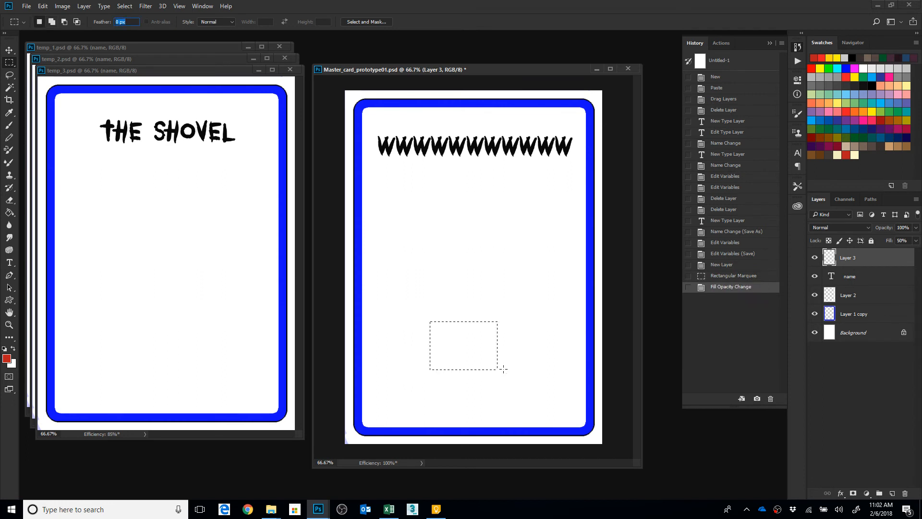
key("Return")
left_click_drag(449, 69, 435, 62)
key("shift+F5")
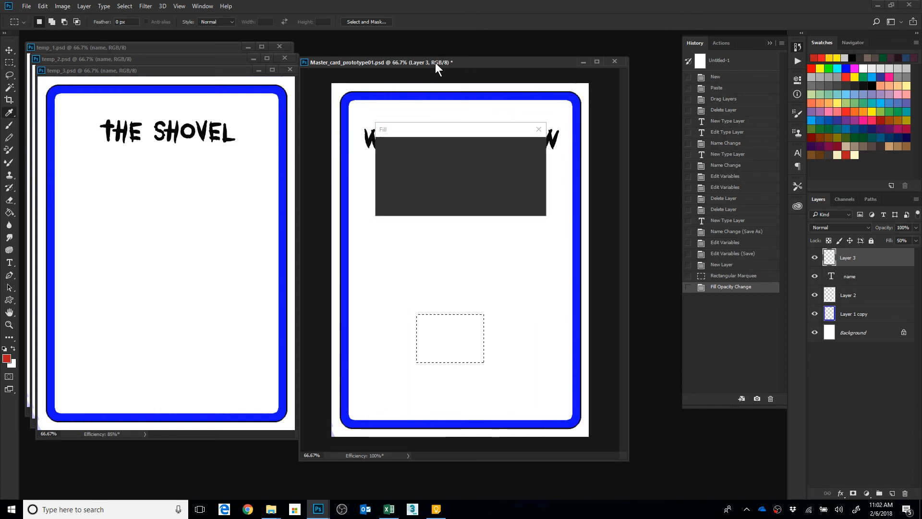
key("Escape")
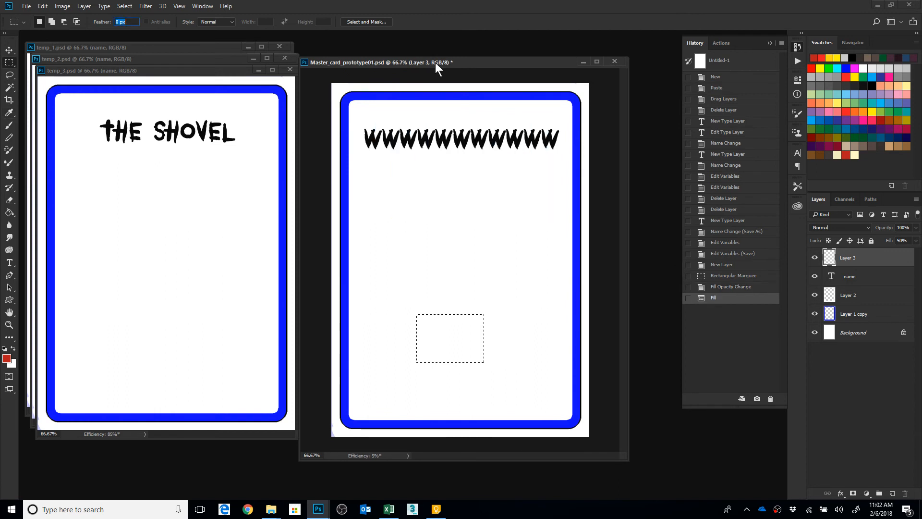
key("alt+BackSpace")
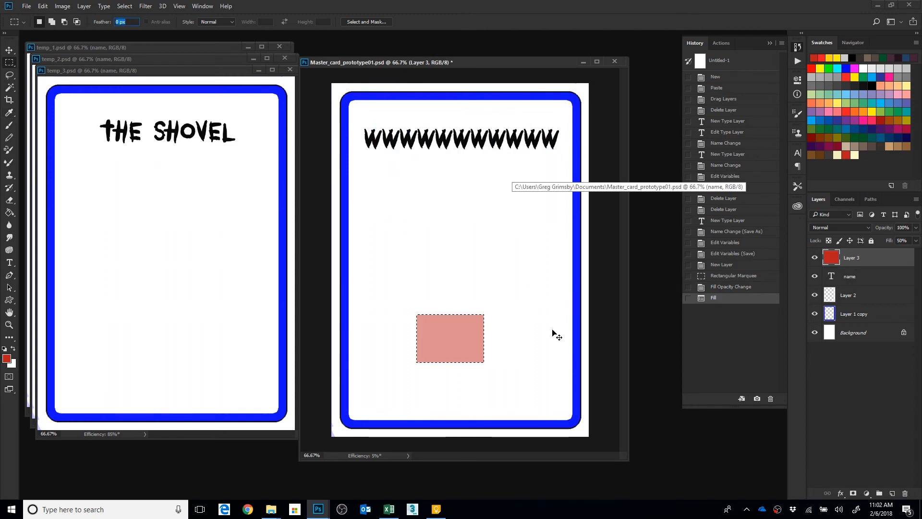
left_click(614, 440)
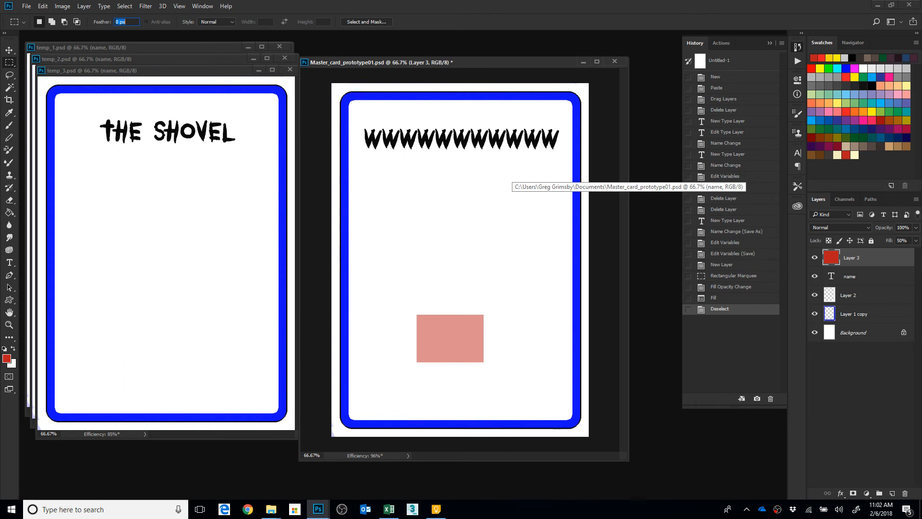
Set Layer 3's fill opacity to 100% and move the red rectangle slightly down and to the right.
left_click(916, 241)
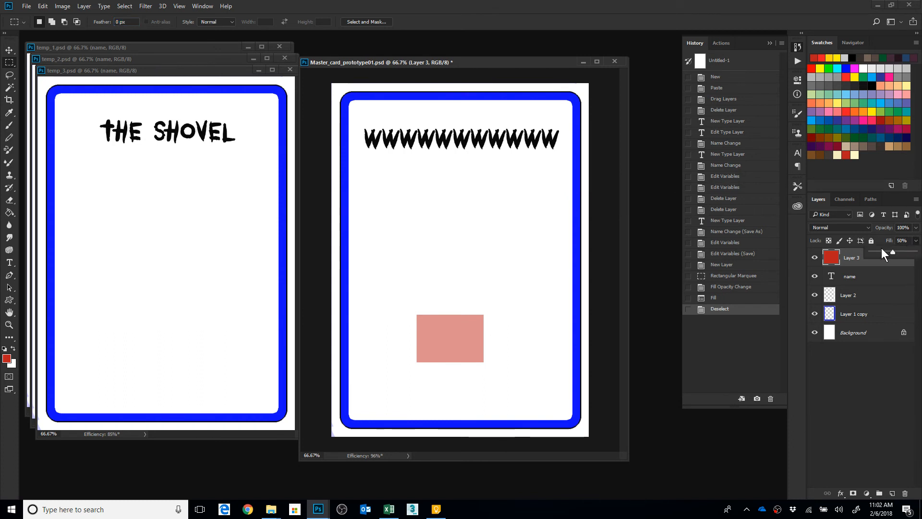
left_click_drag(892, 252, 916, 252)
left_click(846, 262)
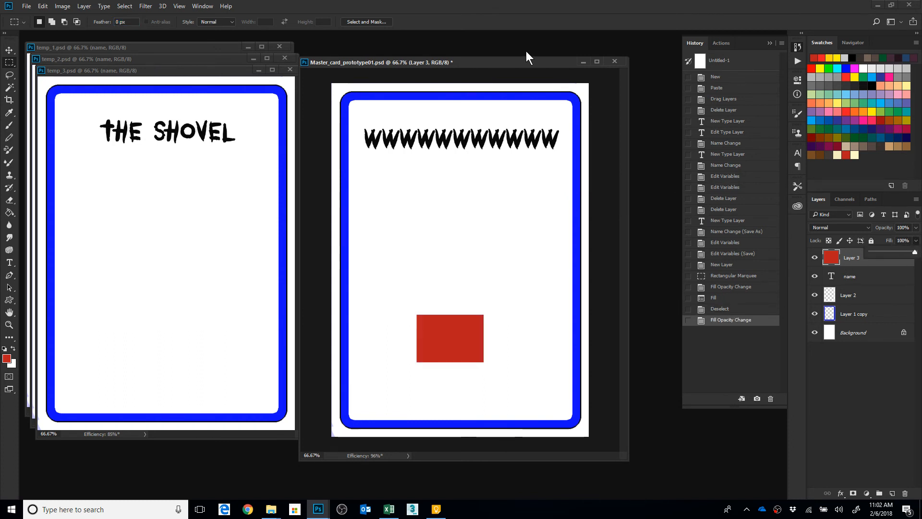
left_click_drag(509, 61, 497, 57)
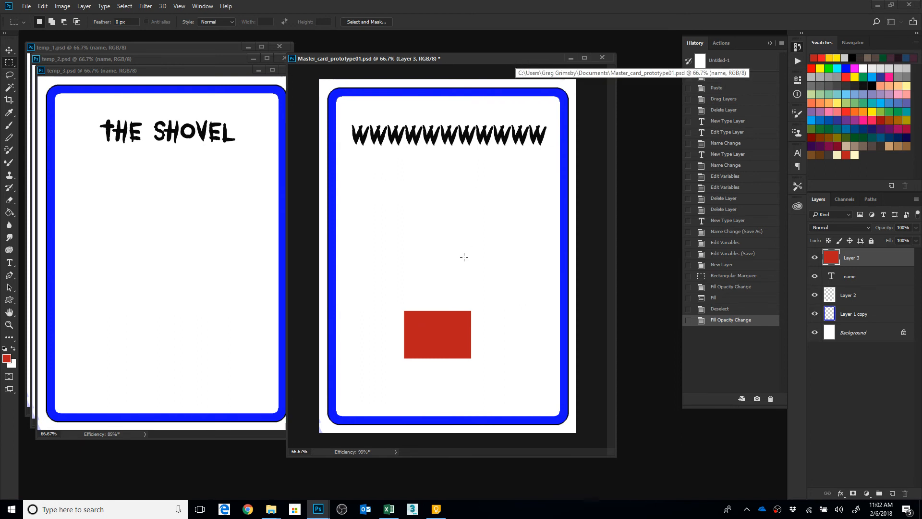
key("v")
left_click_drag(440, 338, 446, 348)
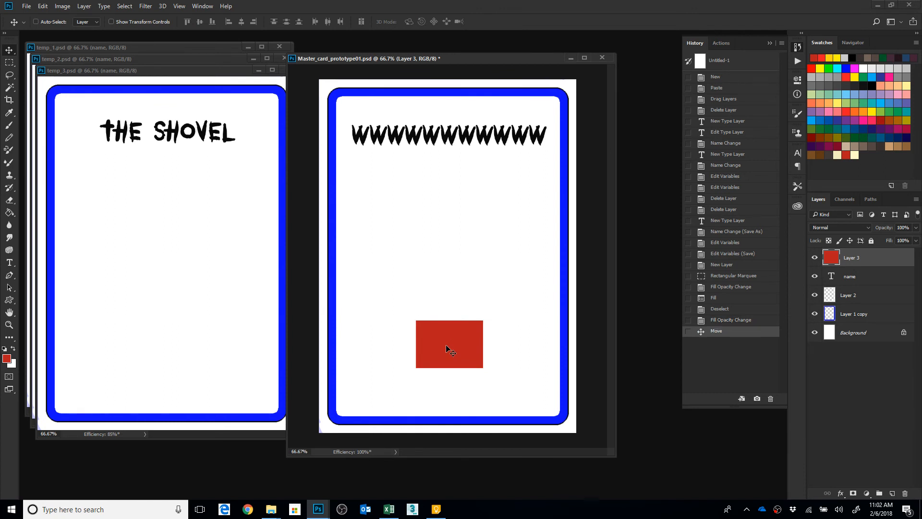
Clear most of the red rectangle so only a narrow vertical strip at its left edge is kept as a blade.
key("m")
left_click_drag(422, 309, 494, 385)
key("Delete")
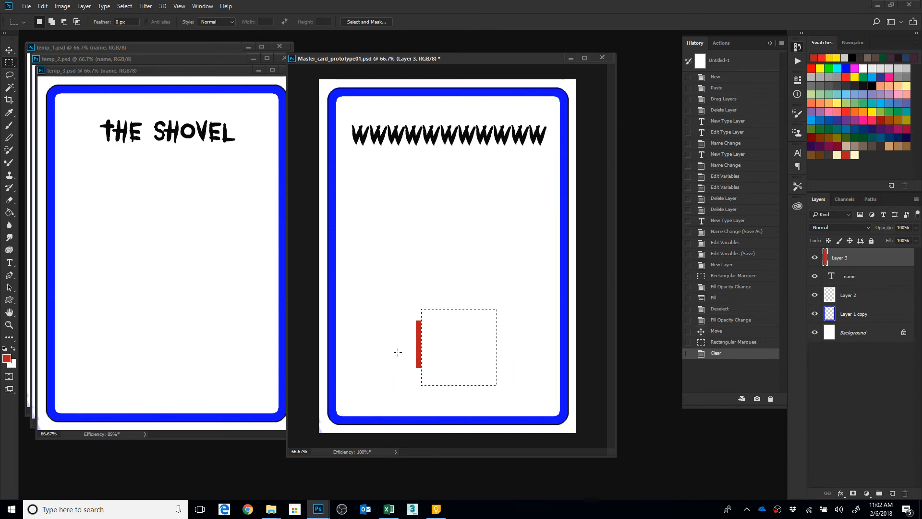
left_click(408, 354)
Add a thin red crossbar across the lower part of the vertical strip to form a sword, and deselect.
left_click_drag(408, 355, 428, 356)
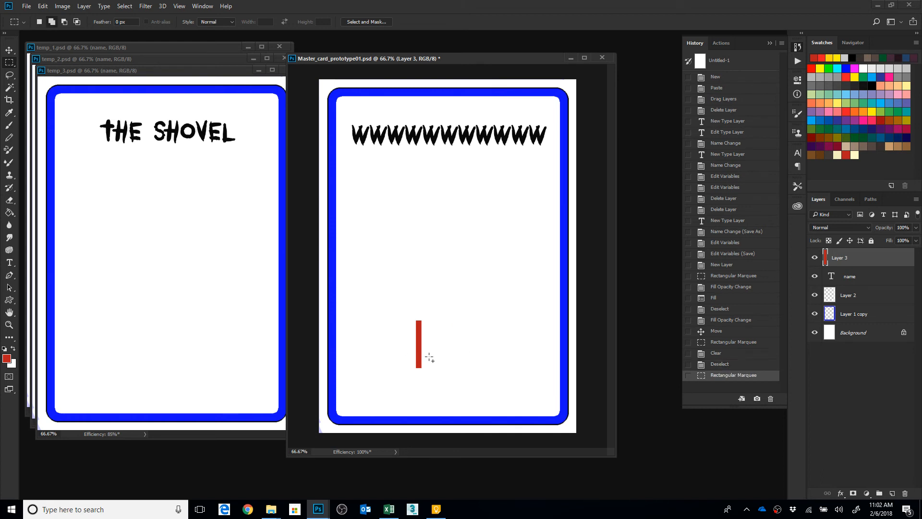
key("shift+F5")
key("Escape")
key("alt+BackSpace")
key("alt+BackSpace")
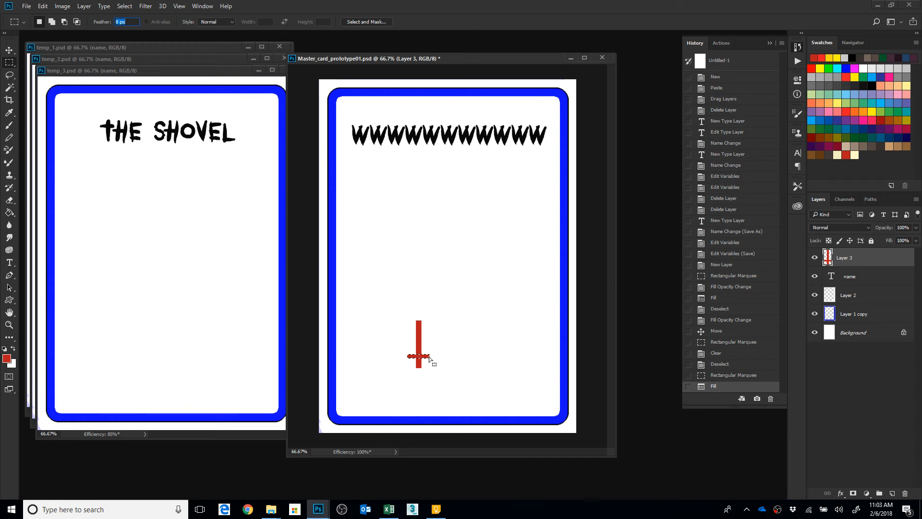
key("ctrl+d")
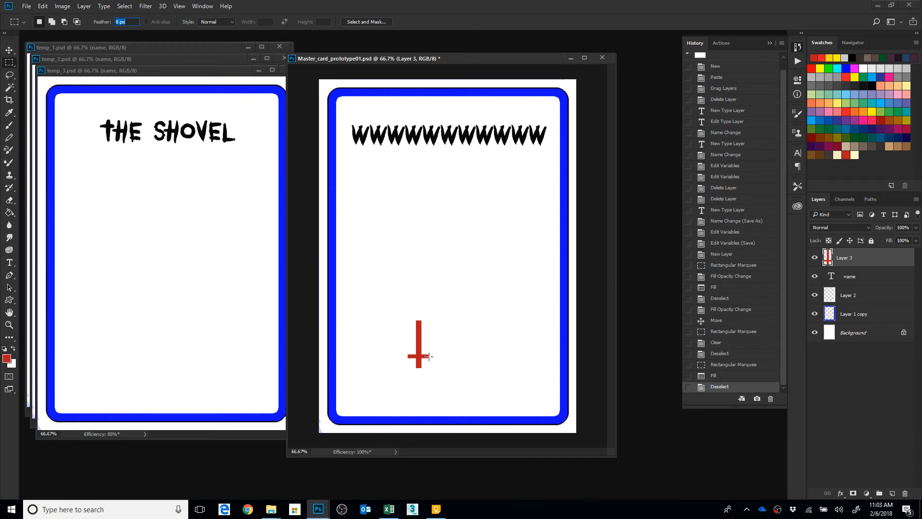
Rename Layer 3 as sword.
double_click(842, 260)
type("sword")
key("Return")
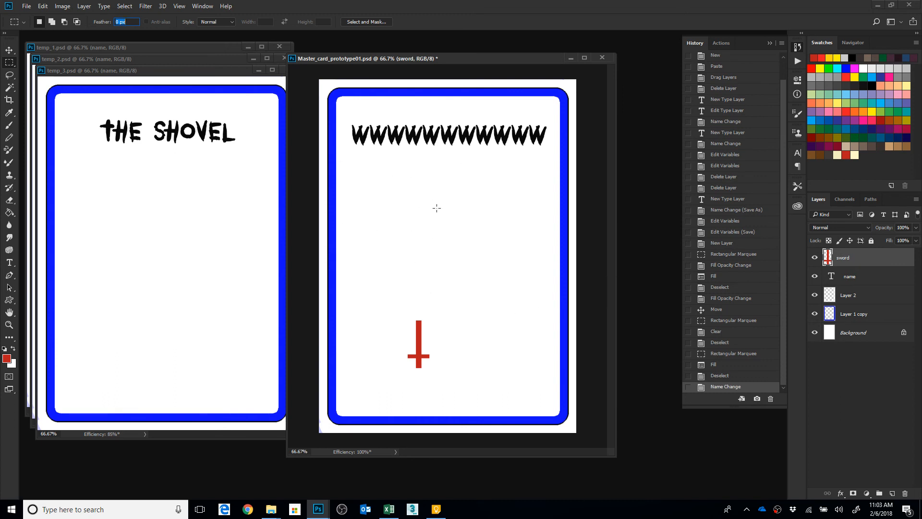
Close temp_3.psd, temp_2.psd and temp_1.psd, keeping only the master card prototype open.
left_click_drag(411, 55, 440, 55)
left_click(289, 69)
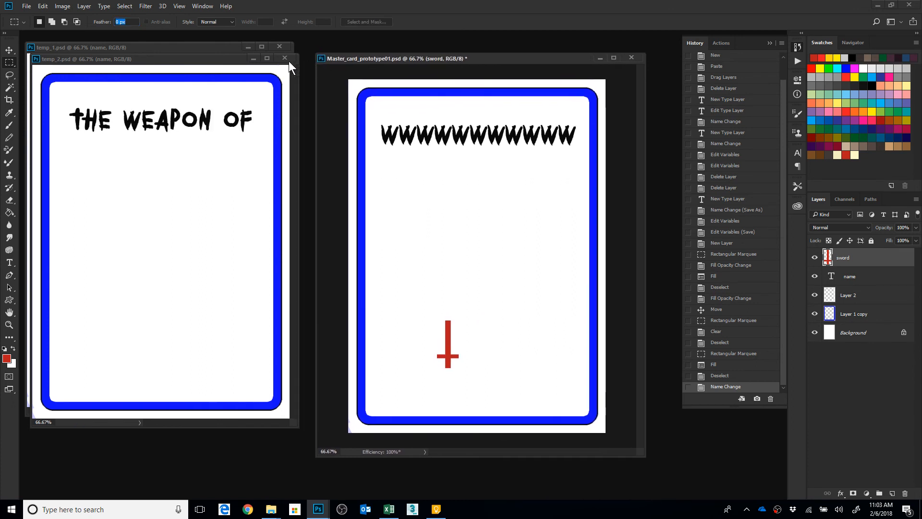
left_click(285, 59)
left_click(280, 46)
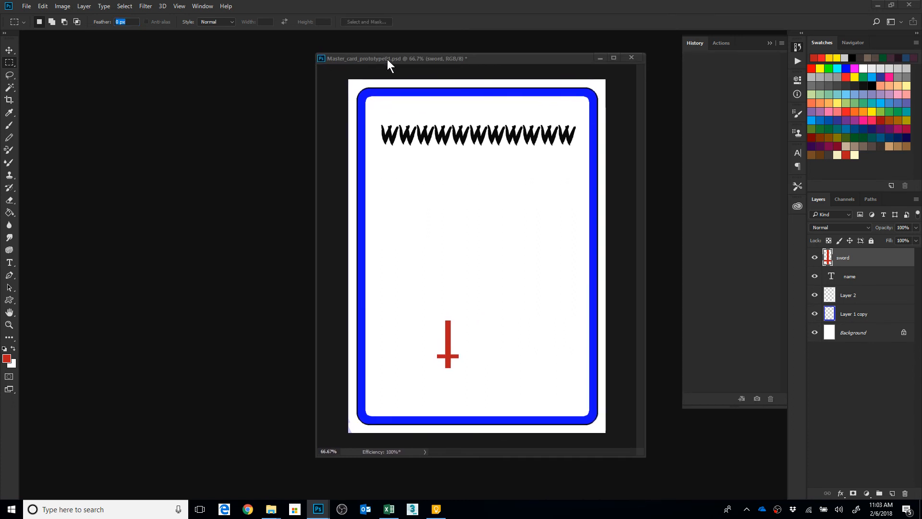
left_click_drag(361, 58, 309, 53)
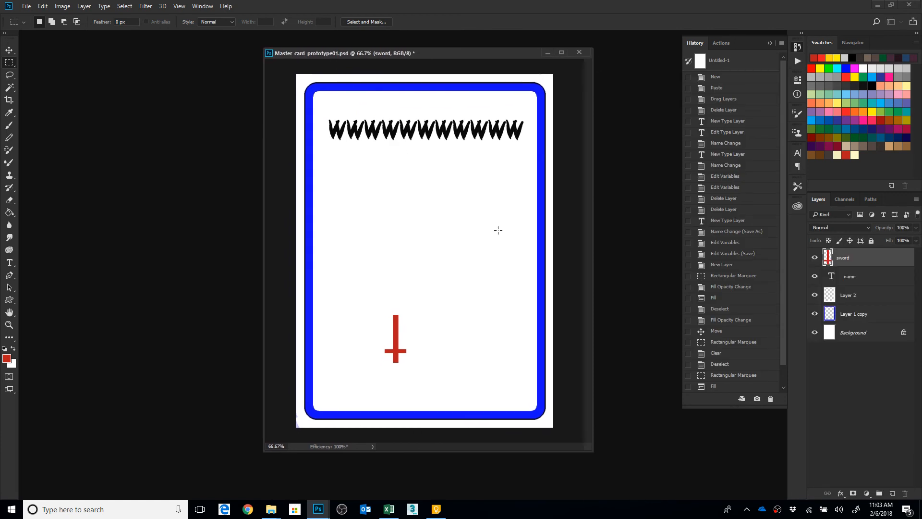
Switch to the card_data workbook in Excel and add a sword column in B1:B4 with the values true, false and true.
key("alt+Tab")
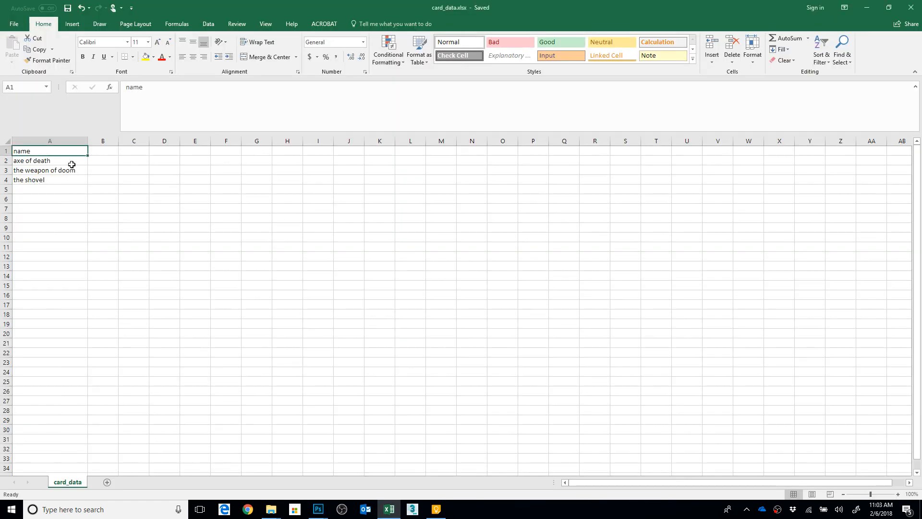
left_click(100, 151)
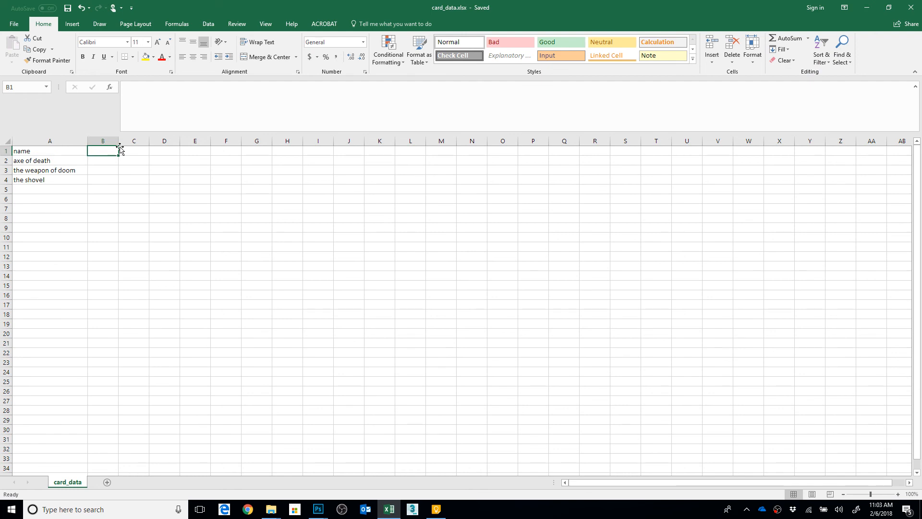
type("sword")
key("Return")
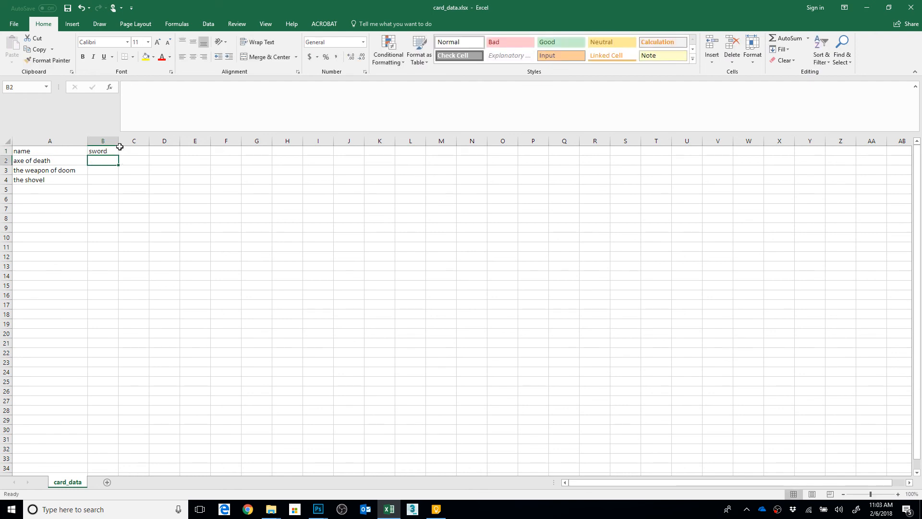
type("true")
key("Return")
type("false")
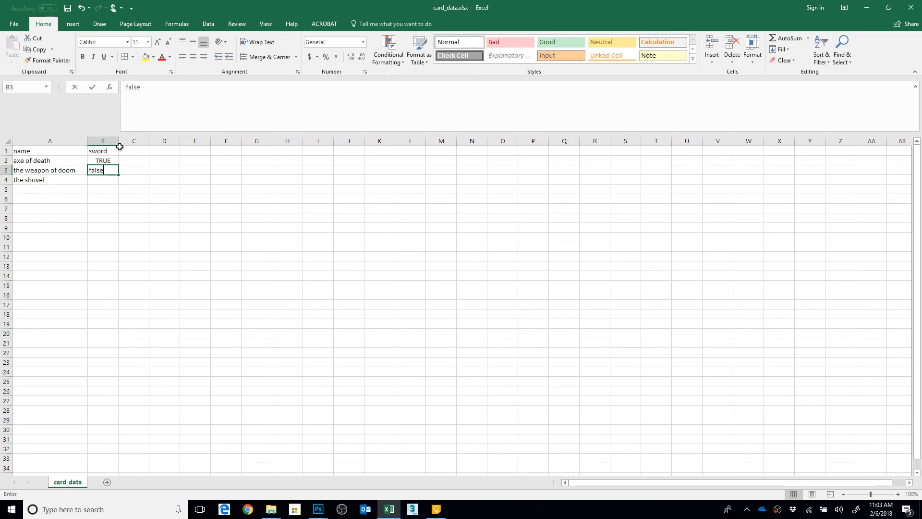
key("Return")
type("true")
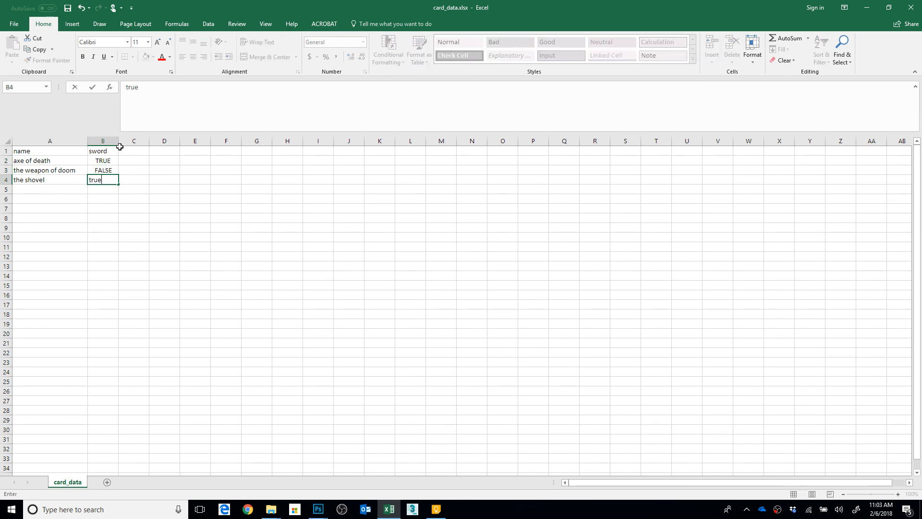
key("Return")
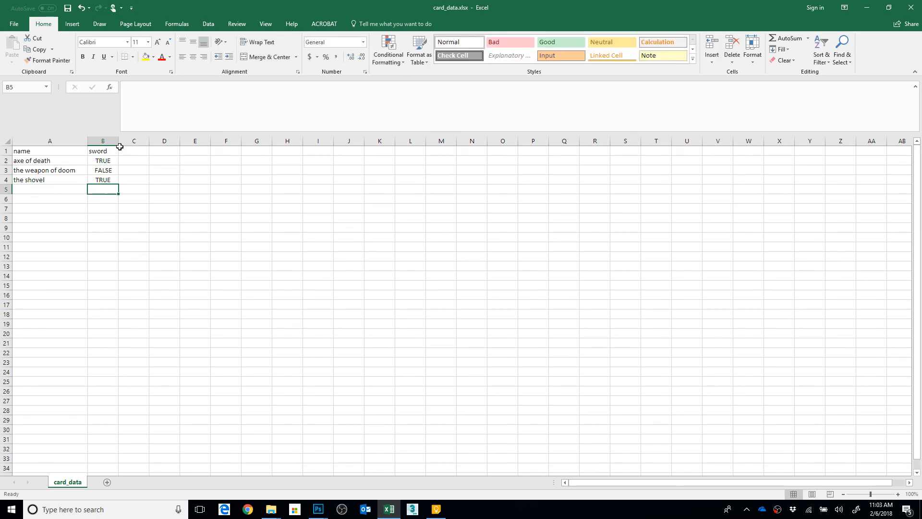
Save the workbook and export it as comma-delimited card_data.csv in Documents, replacing the existing file.
key("ctrl+s")
left_click(14, 24)
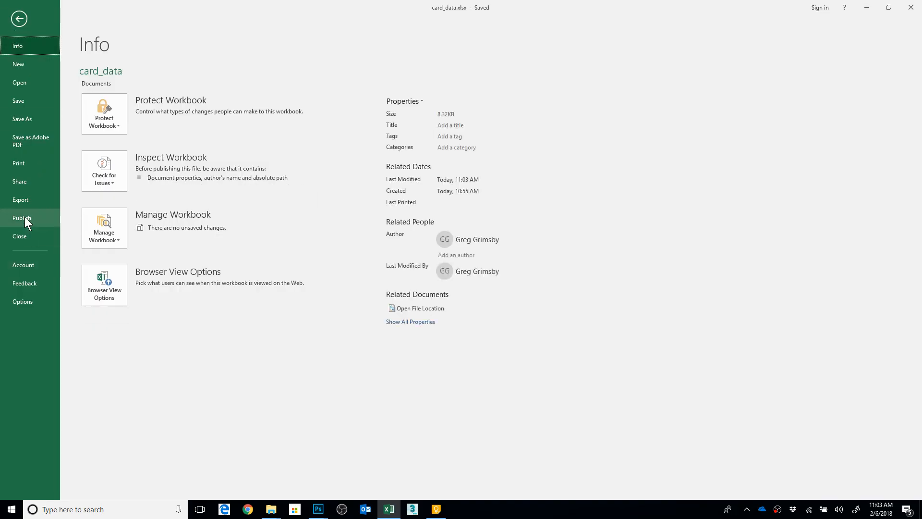
left_click(22, 198)
left_click(180, 136)
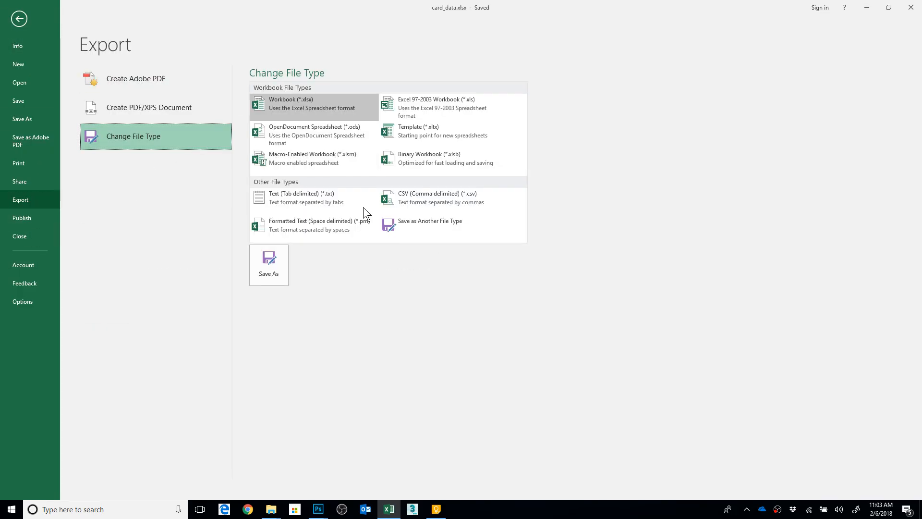
left_click(433, 198)
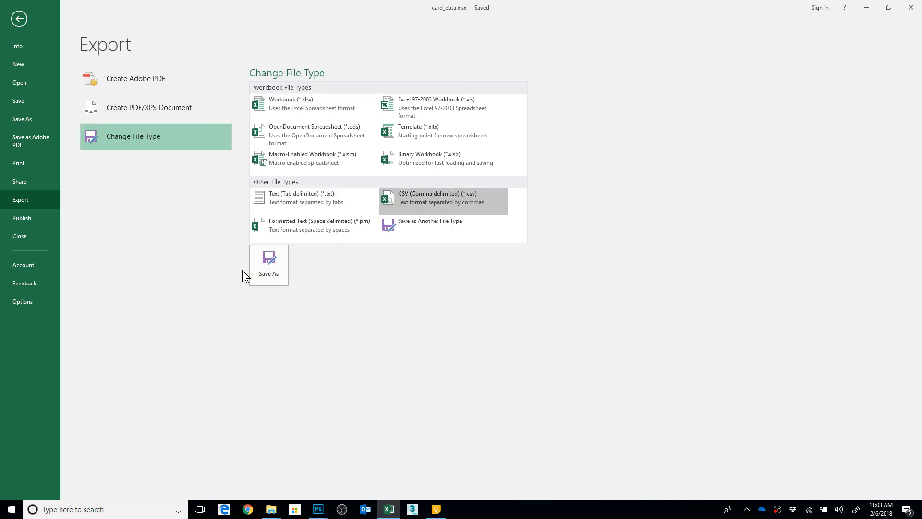
left_click(270, 267)
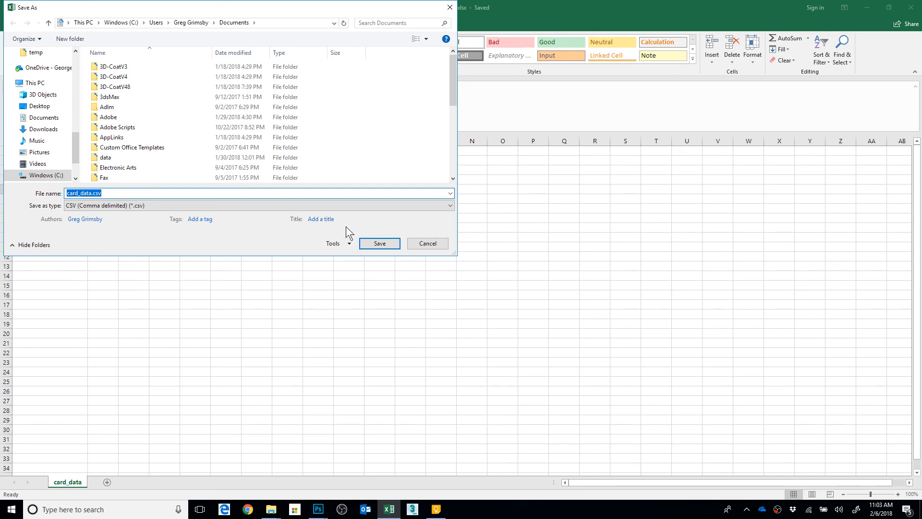
left_click(369, 245)
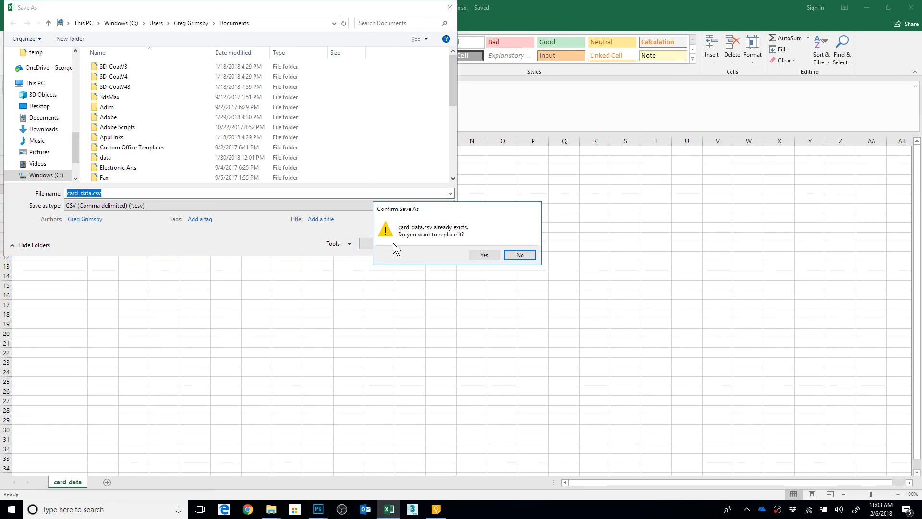
left_click(485, 257)
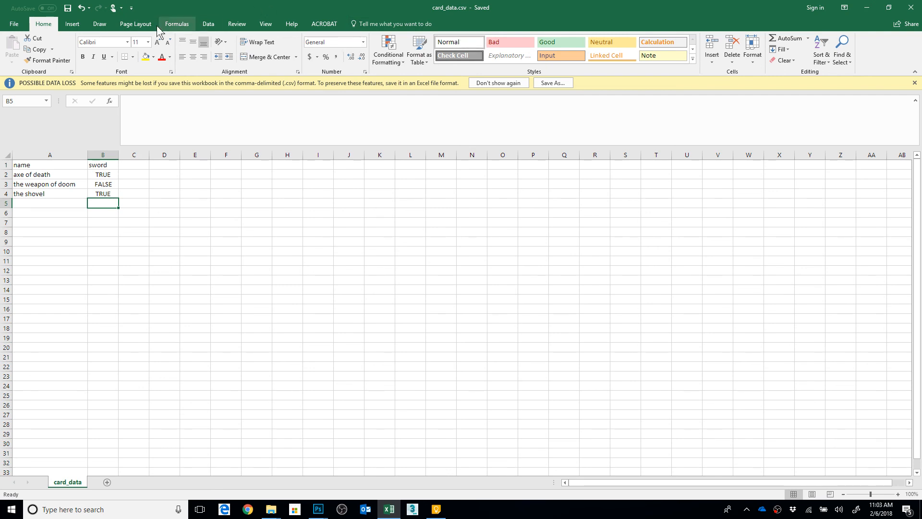
Save the workbook as card_data.xlsx in Excel Workbook format in Documents, replacing the existing file.
left_click(22, 24)
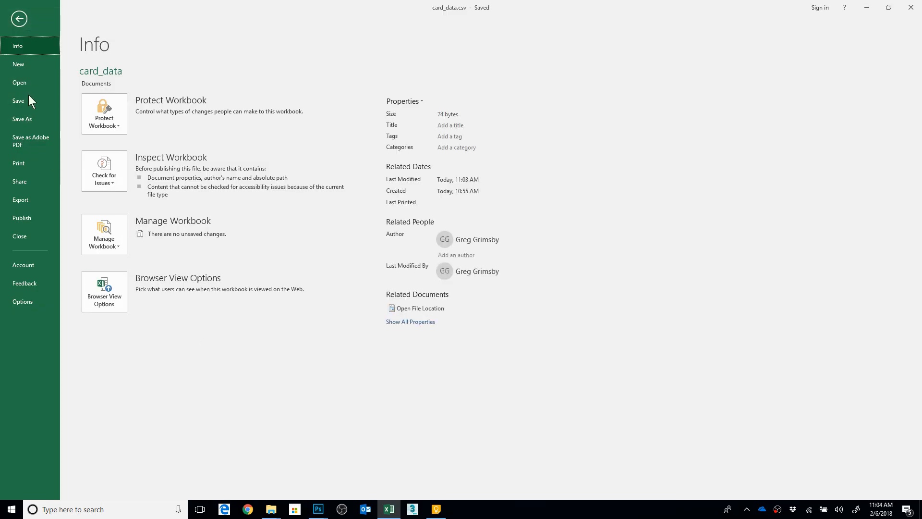
left_click(24, 116)
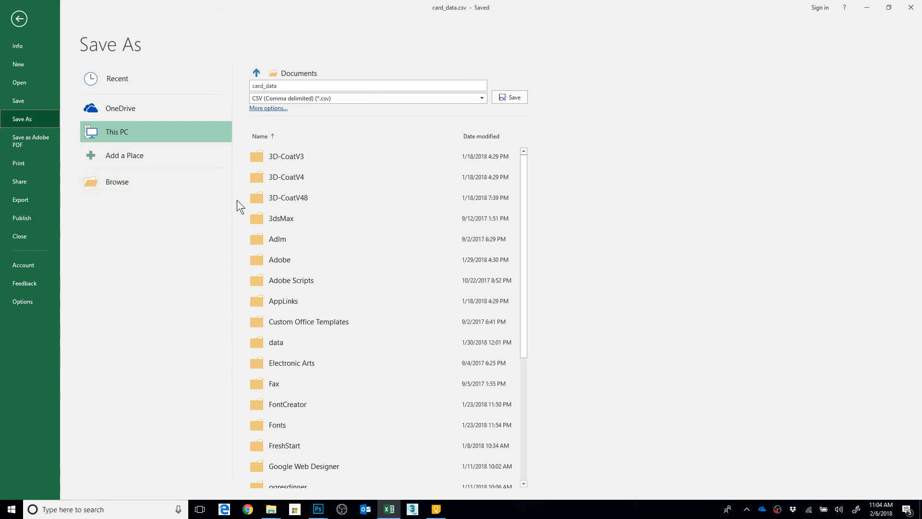
left_click(117, 180)
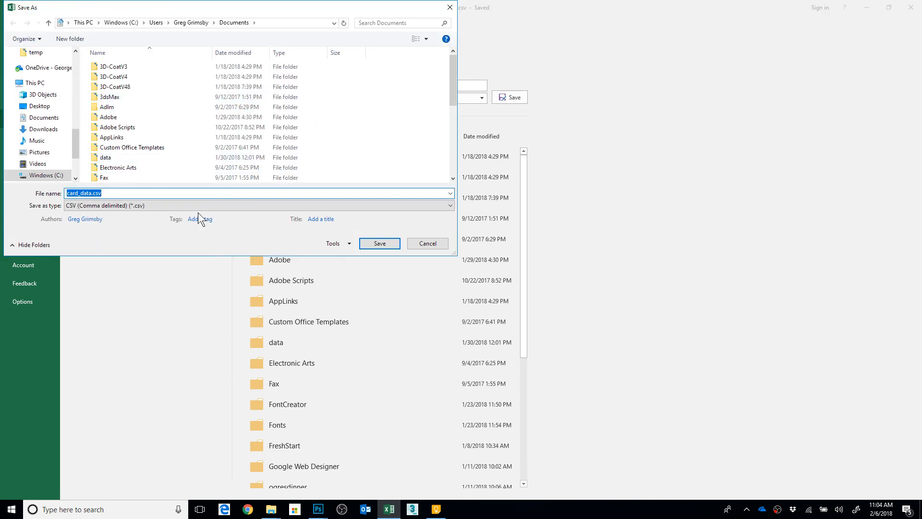
left_click(195, 206)
left_click(151, 216)
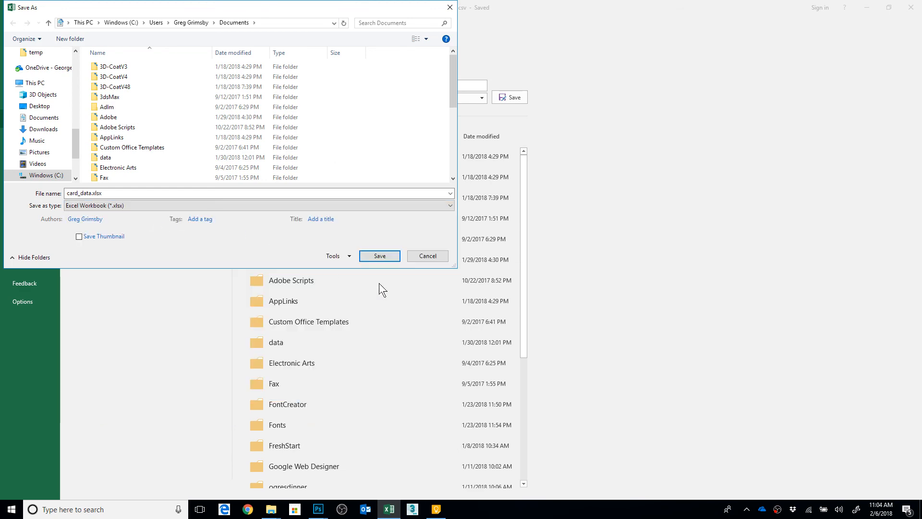
left_click(379, 256)
left_click(484, 255)
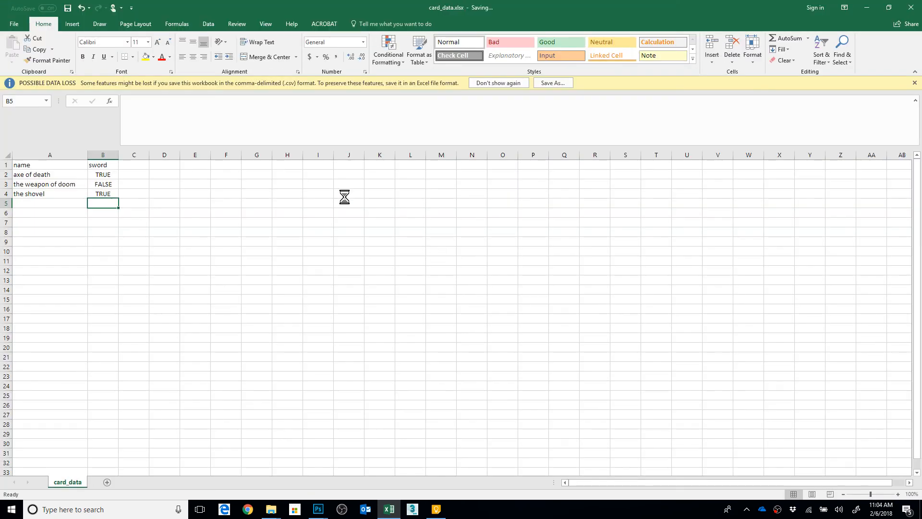
Switch to Photoshop and open the variable definitions for the sword layer of the master card.
key("alt+Tab")
key("alt+Tab")
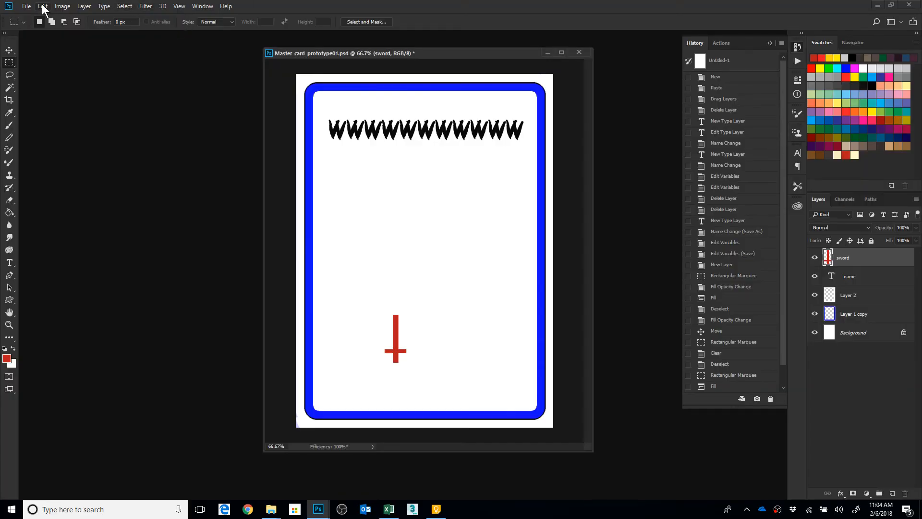
left_click(42, 7)
mouse_move(113, 274)
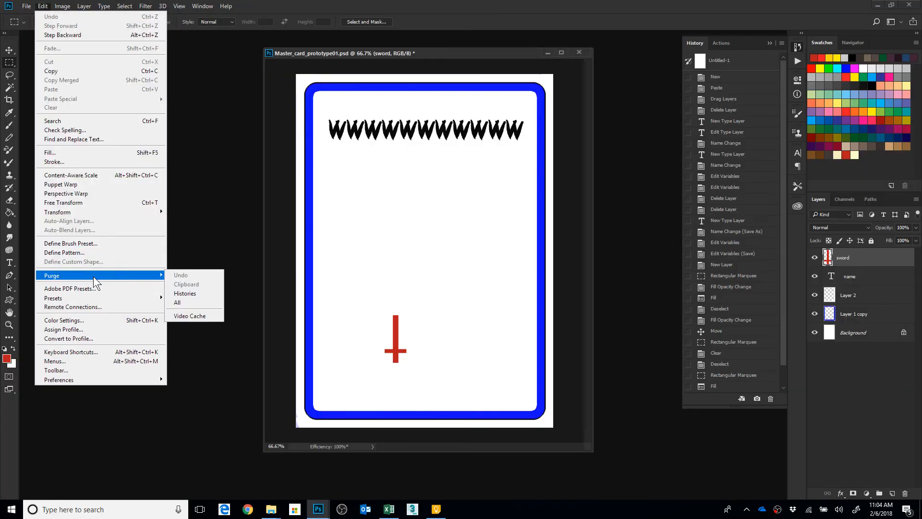
left_click(60, 7)
mouse_move(82, 166)
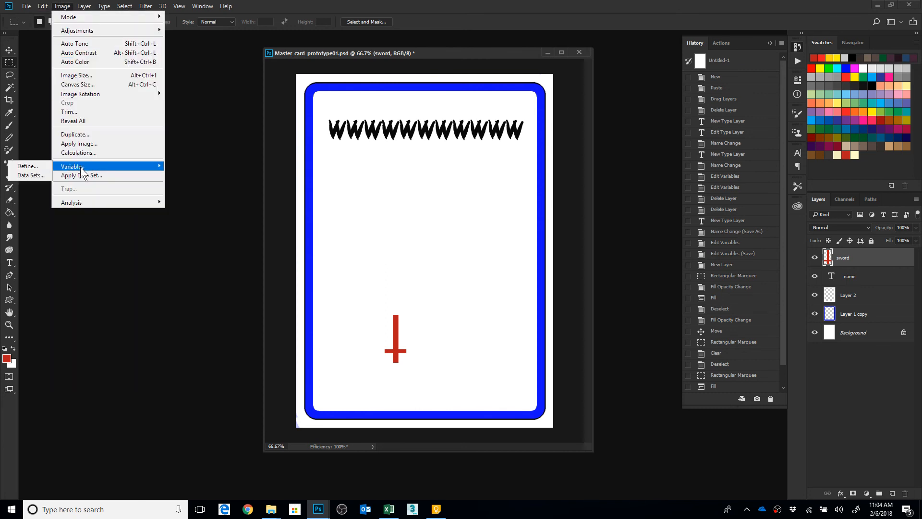
left_click(41, 174)
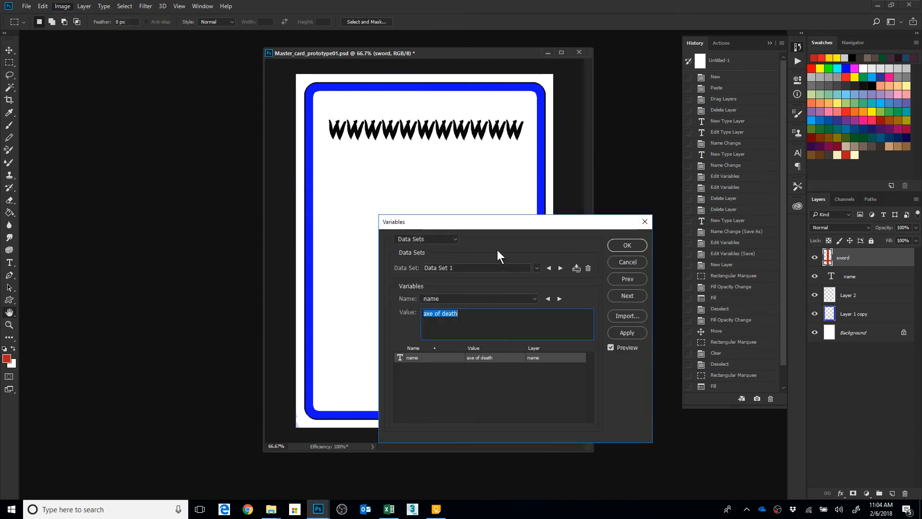
left_click(456, 239)
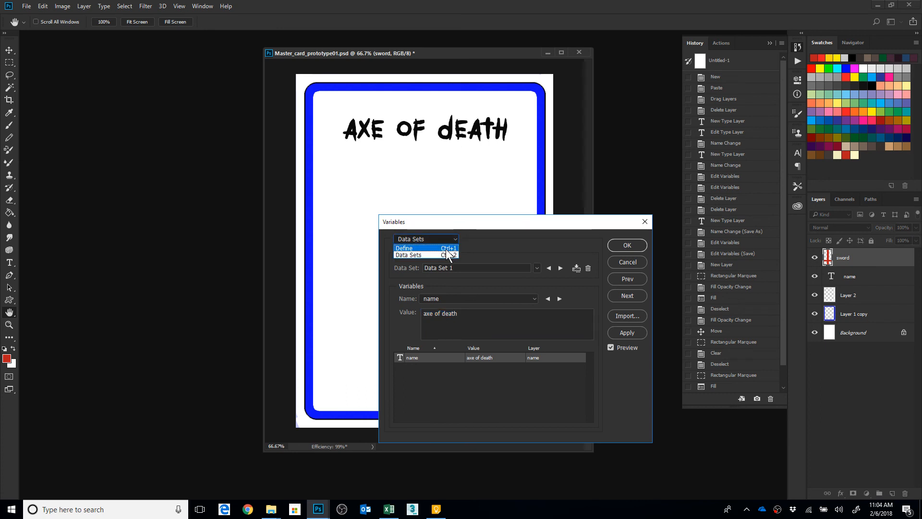
left_click(446, 249)
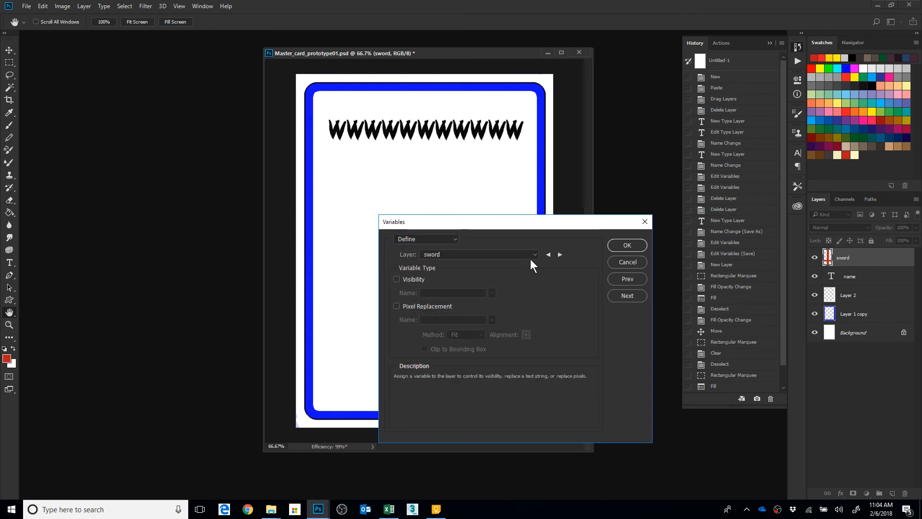
Define a visibility variable named sword on the sword layer and confirm the variable definitions.
left_click(534, 255)
left_click(426, 267)
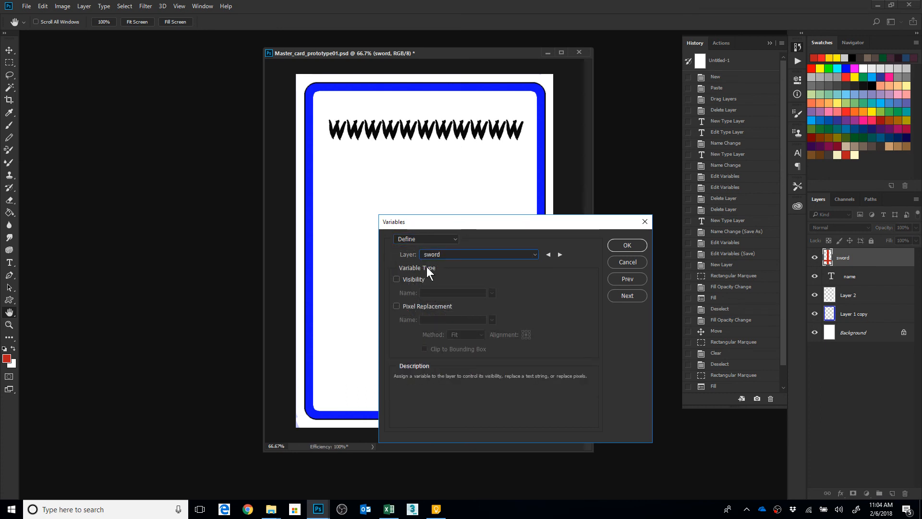
left_click(398, 279)
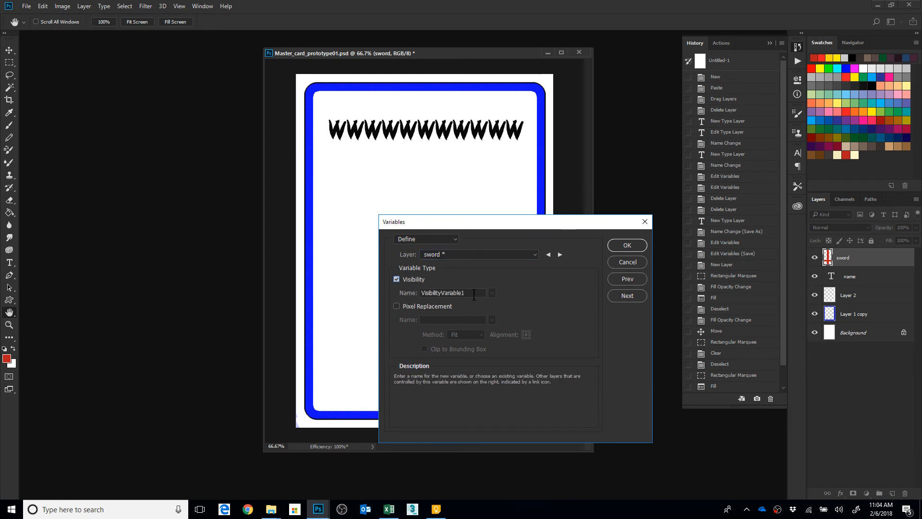
double_click(473, 294)
type("swo")
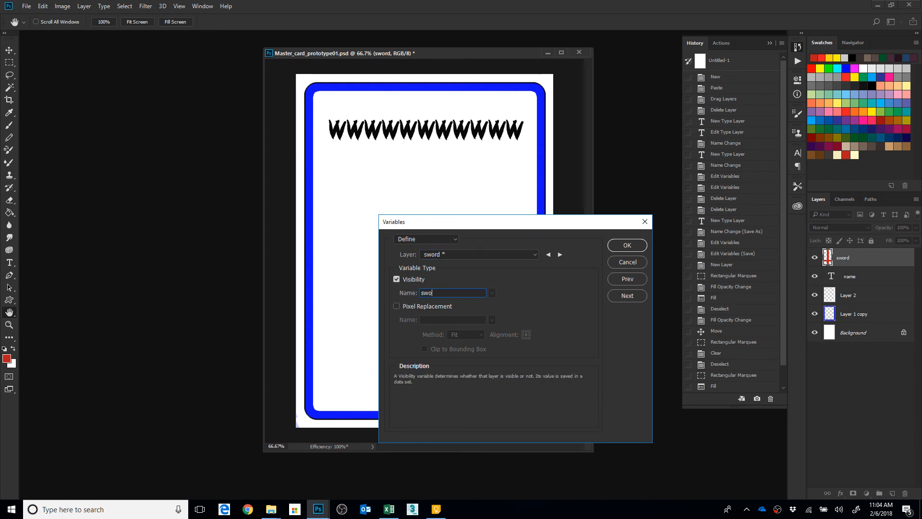
type("rd")
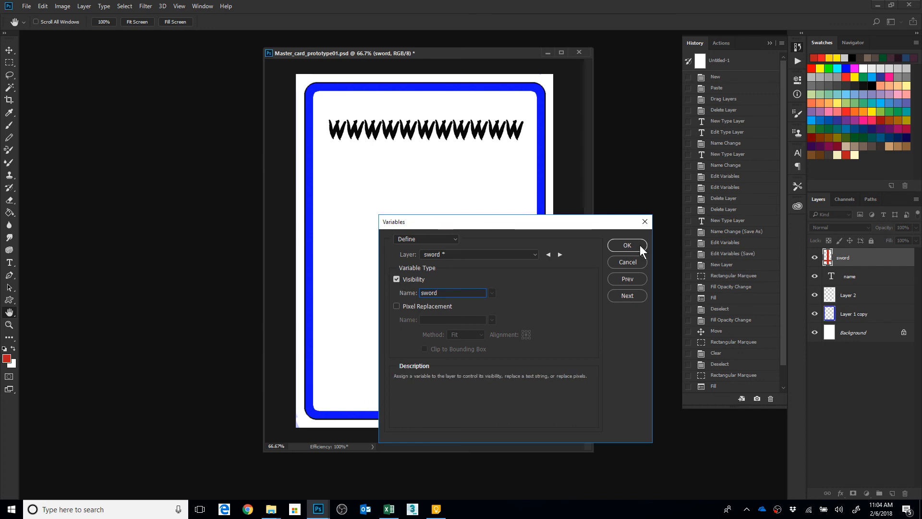
left_click(627, 245)
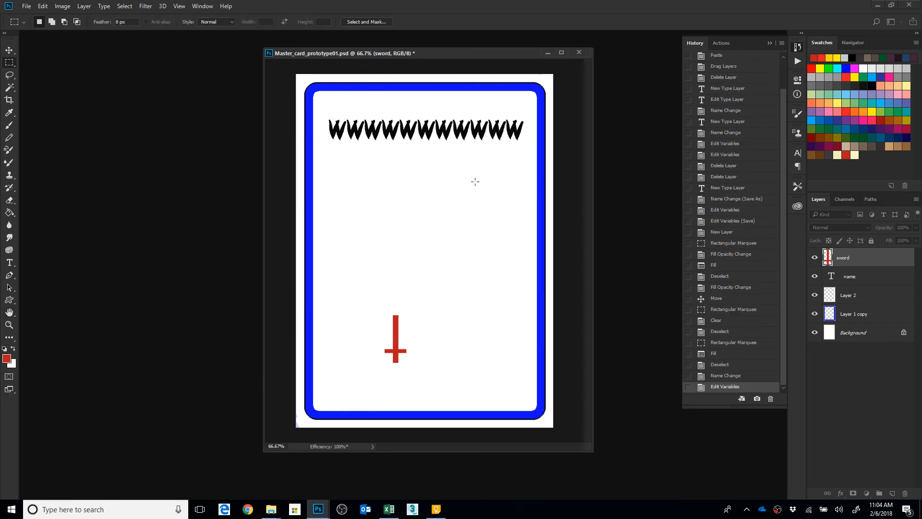
Check the sword column in the Excel workbook, return to Photoshop and save the master card prototype.
key("alt+Tab")
key("alt+Tab")
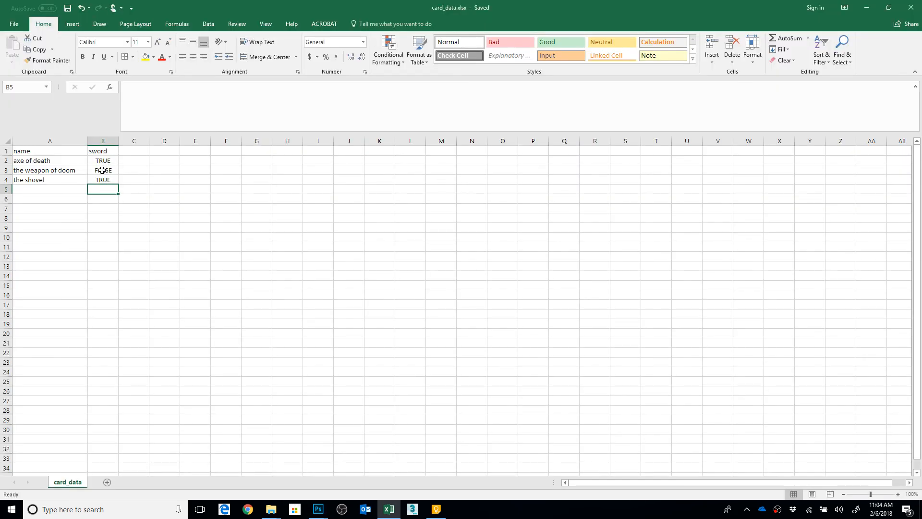
key("alt+Tab")
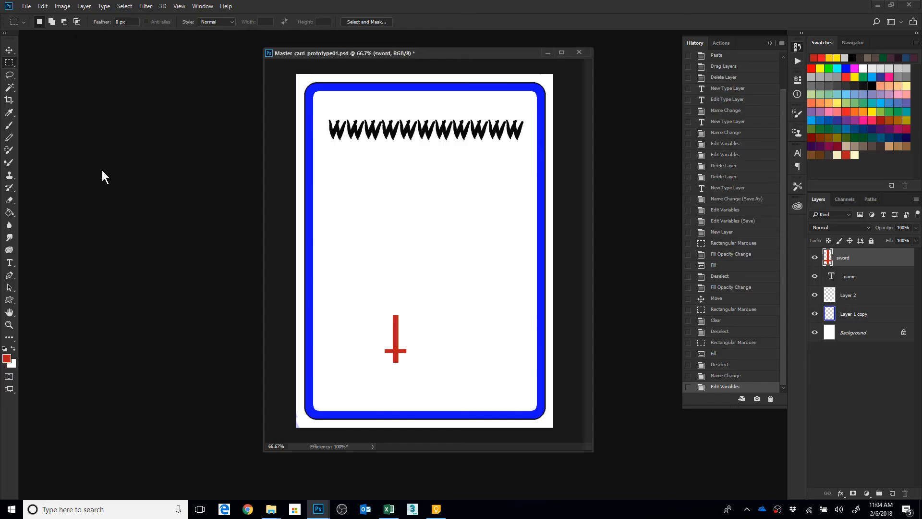
key("ctrl+s")
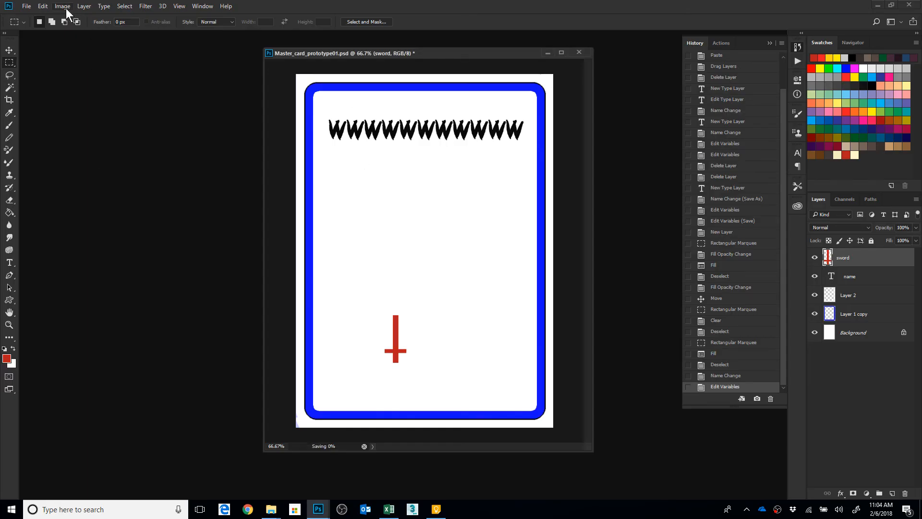
Open the card's data sets and go through each one to check its name and sword visibility values.
left_click(63, 6)
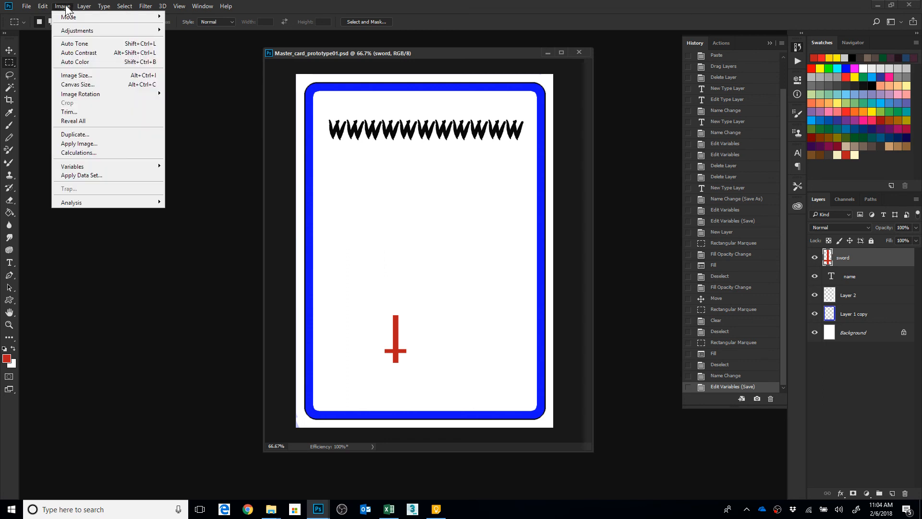
mouse_move(85, 166)
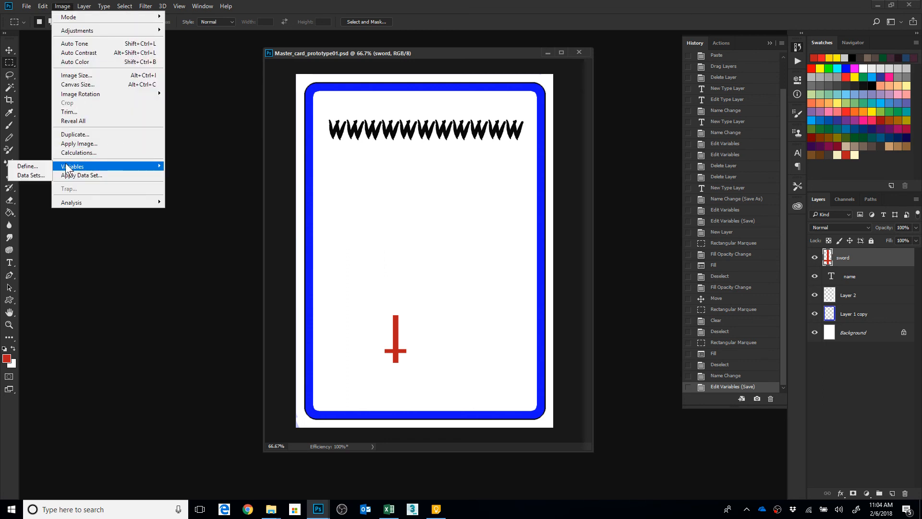
left_click(45, 175)
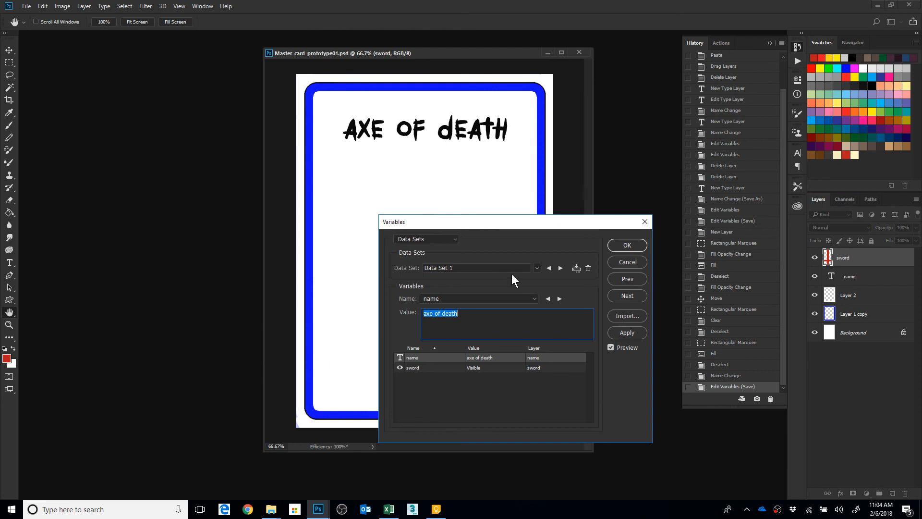
left_click(482, 365)
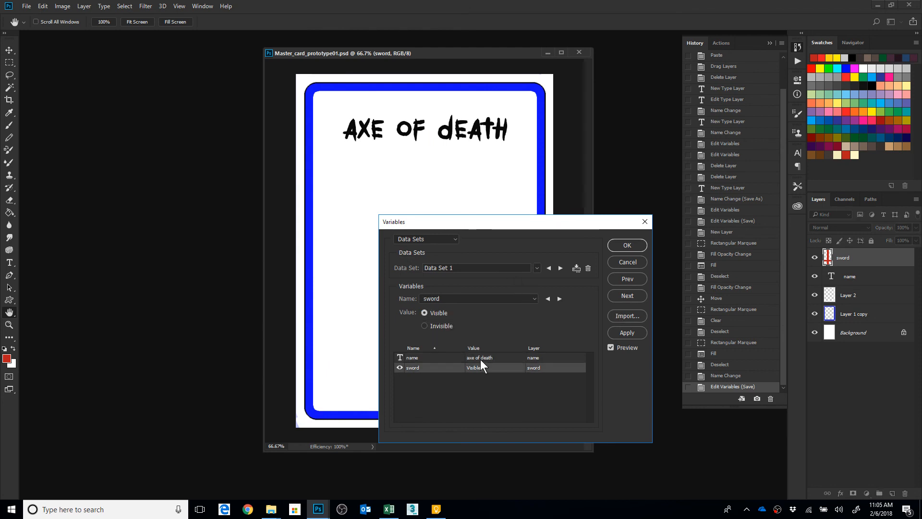
left_click(480, 360)
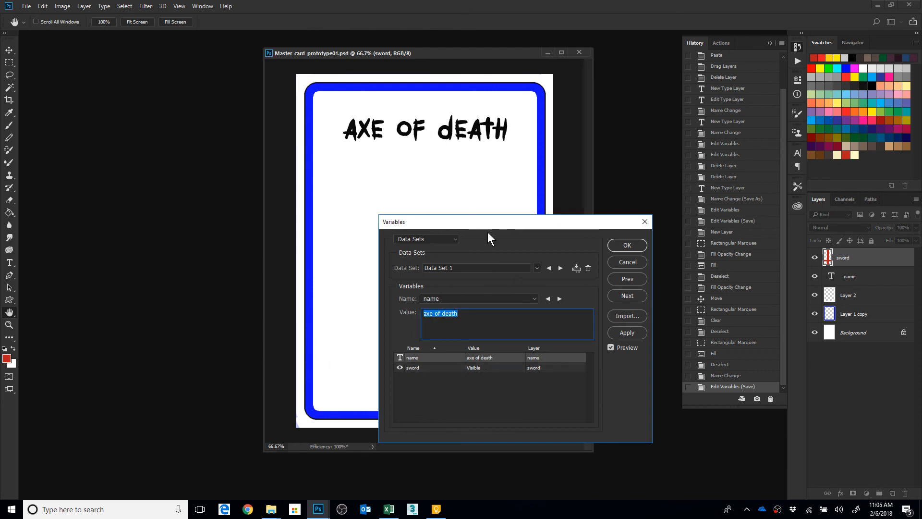
left_click_drag(481, 222, 183, 108)
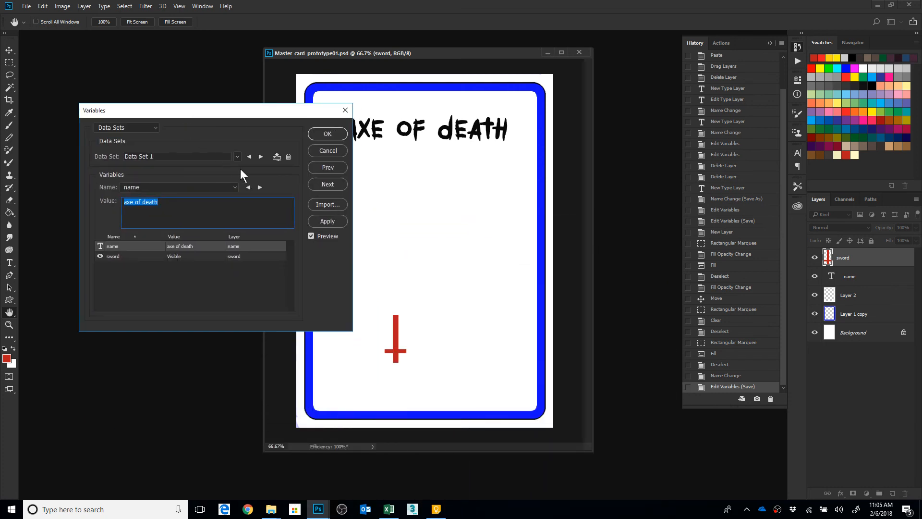
left_click(260, 155)
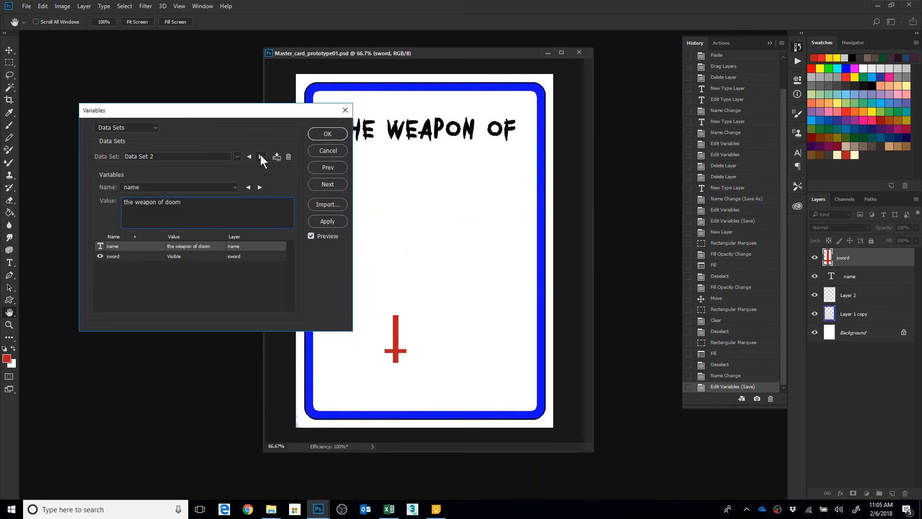
left_click(260, 155)
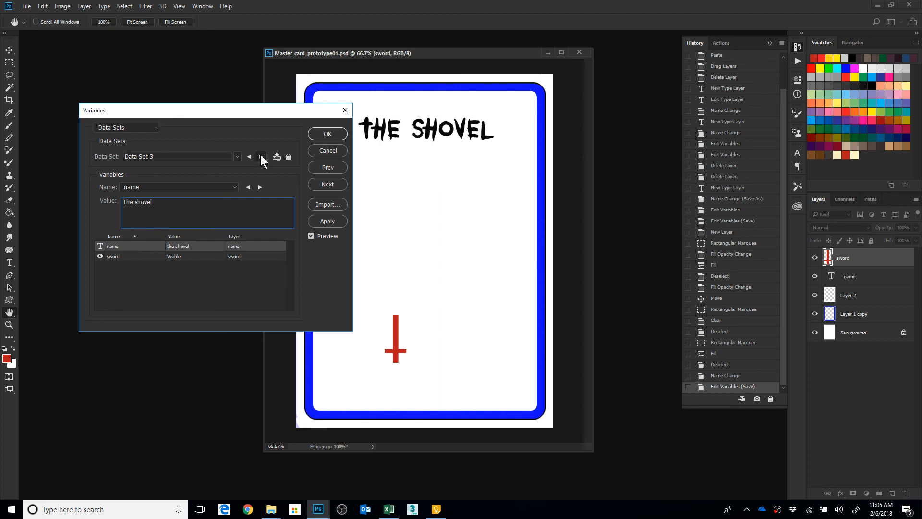
left_click(261, 155)
left_click(260, 156)
left_click(249, 156)
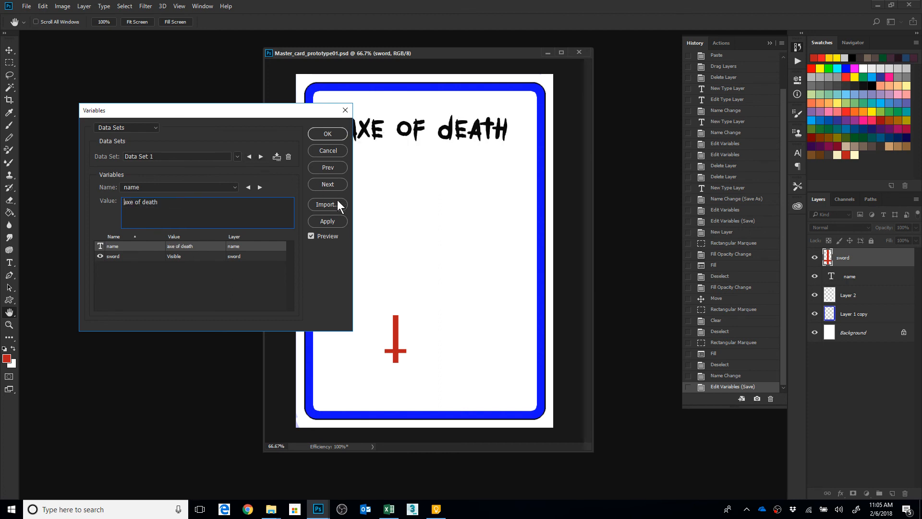
Import the data sets from card_data.csv with automatic encoding, replacing the existing data sets.
left_click(326, 204)
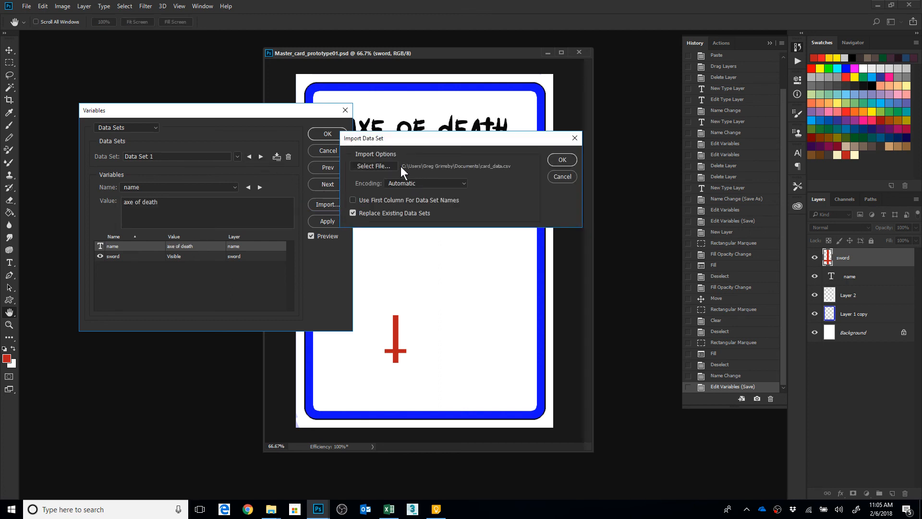
left_click(562, 160)
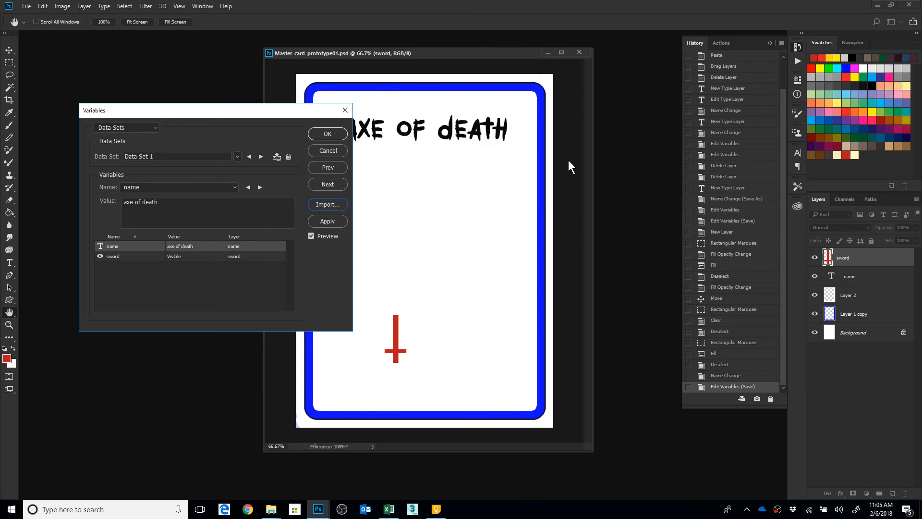
Go through the imported data sets to check the card name and the sword's visibility in each preview.
left_click(261, 157)
left_click(261, 157)
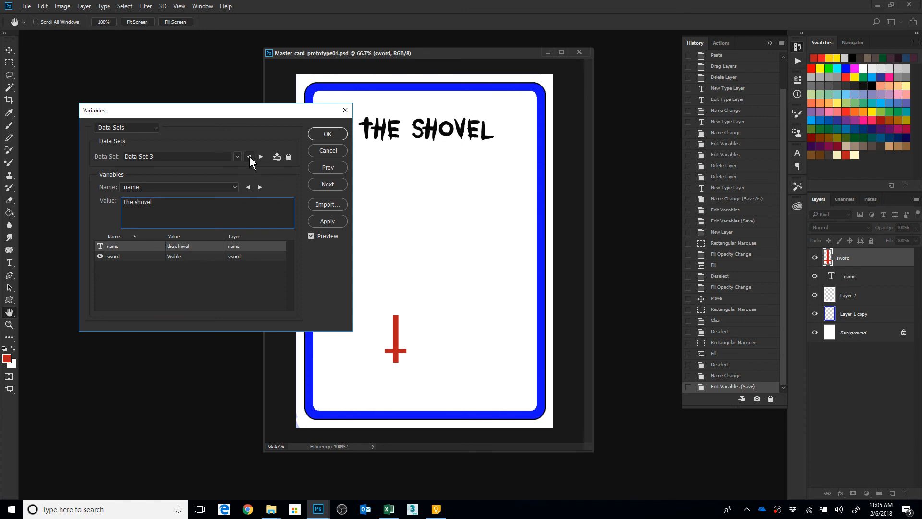
left_click(249, 156)
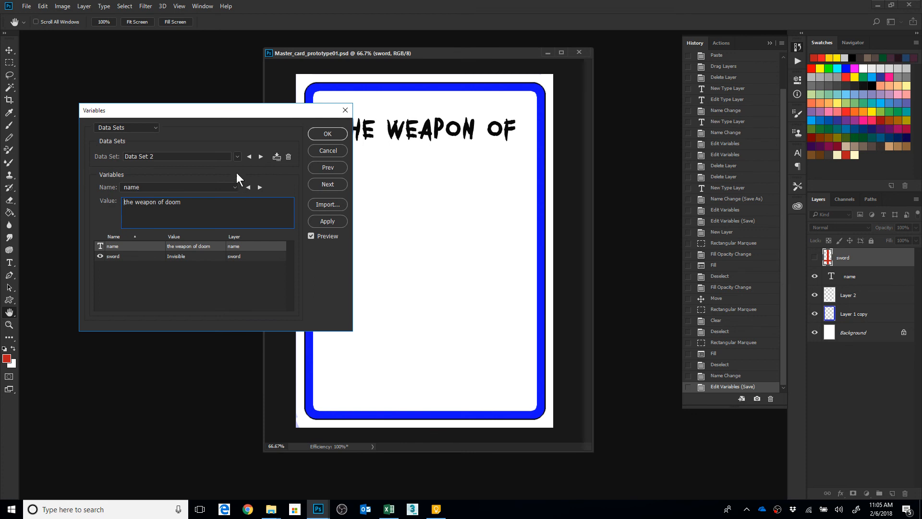
left_click(249, 157)
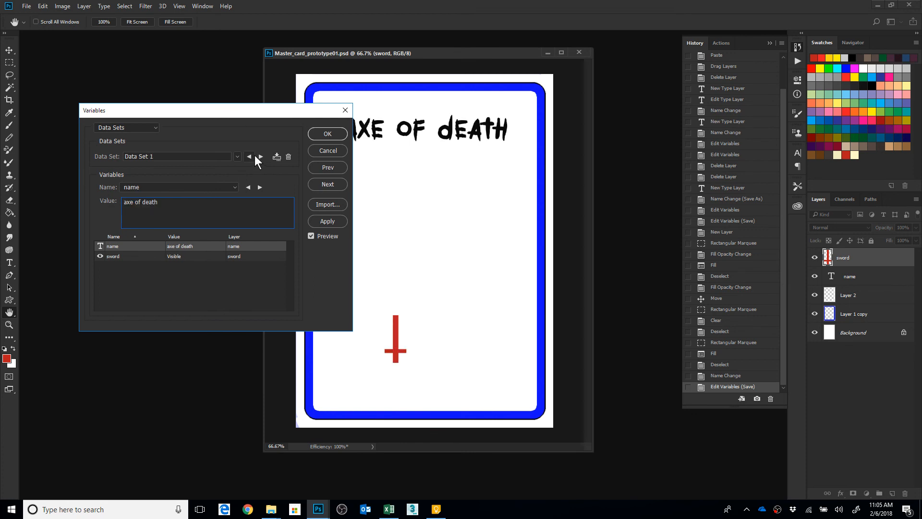
left_click(261, 155)
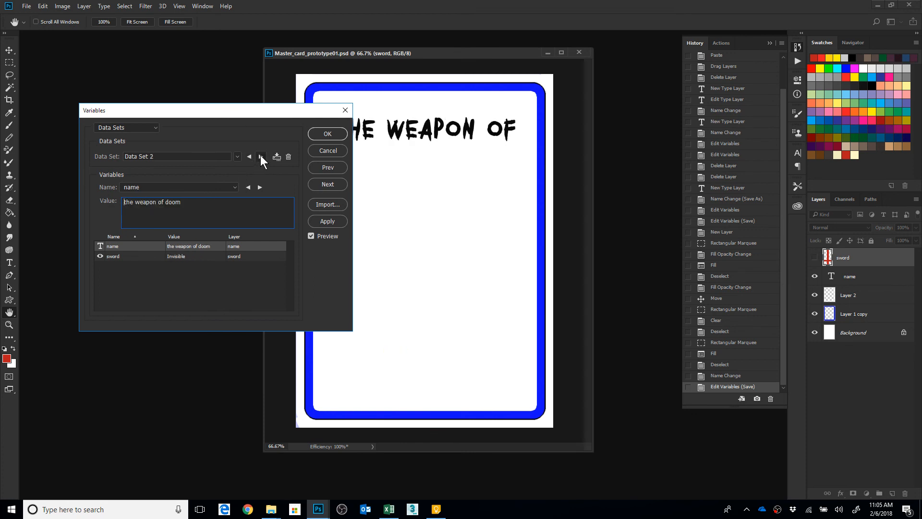
left_click(261, 156)
left_click(260, 155)
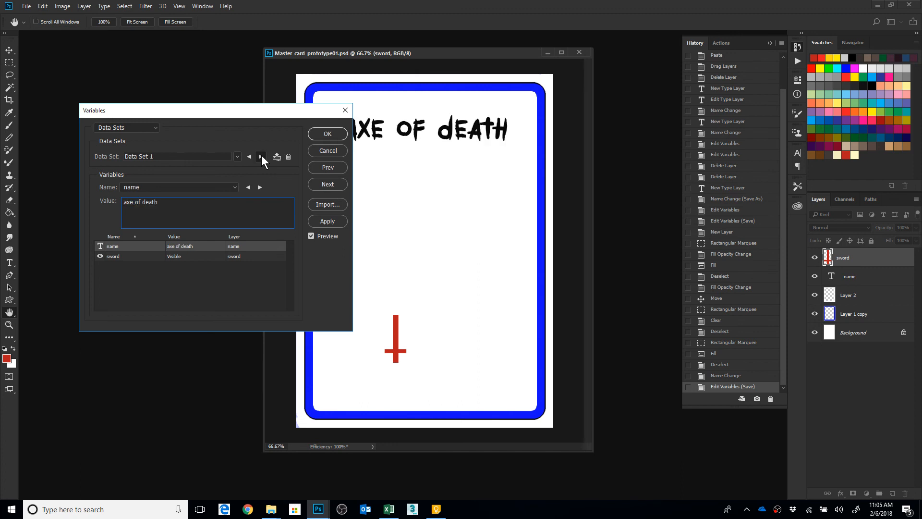
left_click(261, 155)
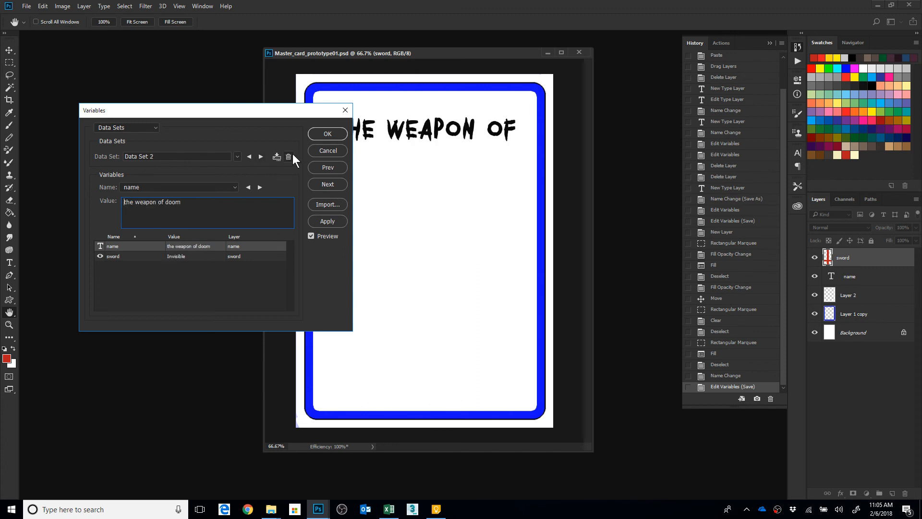
Accept the imported data sets and save the master card prototype.
left_click(324, 133)
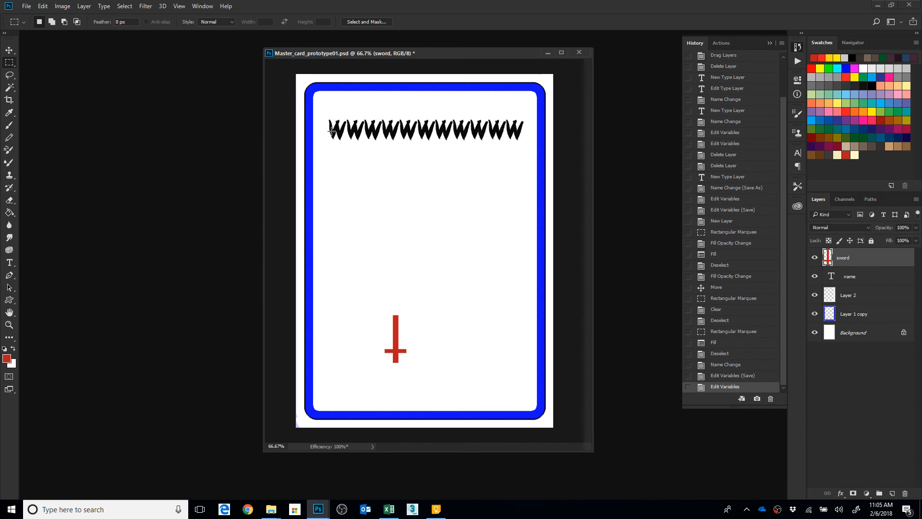
key("ctrl+s")
Switch to the card_data workbook in Excel and review the name and sword columns.
left_click(388, 510)
left_click(130, 160)
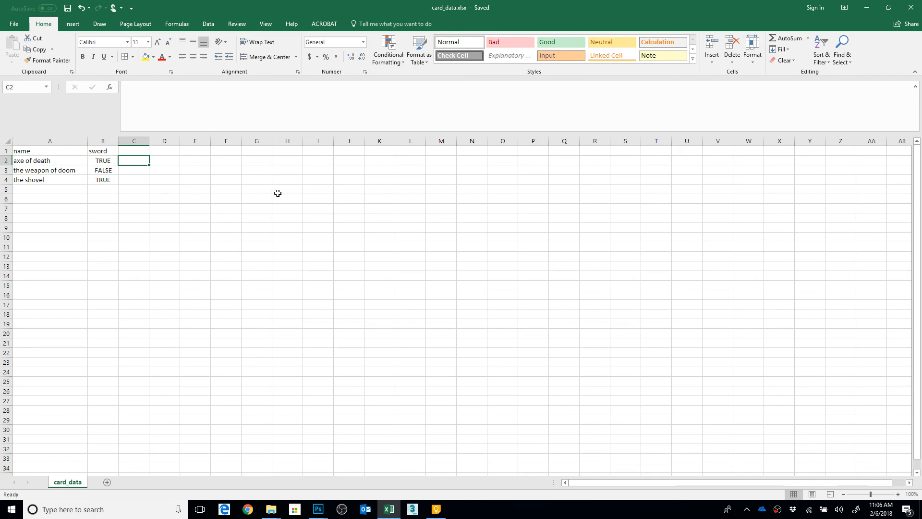
key("alt+Tab")
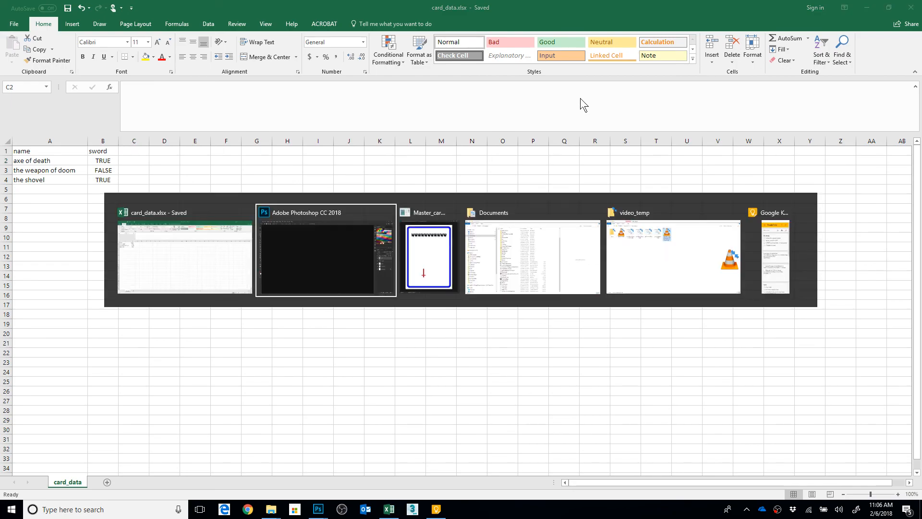